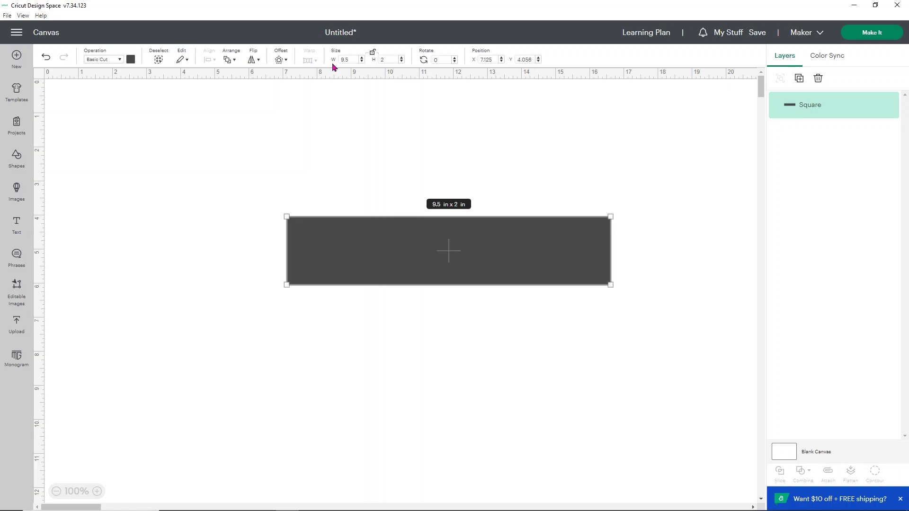
Set the rectangle's height to 48 in and move it to the upper middle of the visible canvas
left_click_drag(387, 59, 372, 60)
type("48")
key("Return")
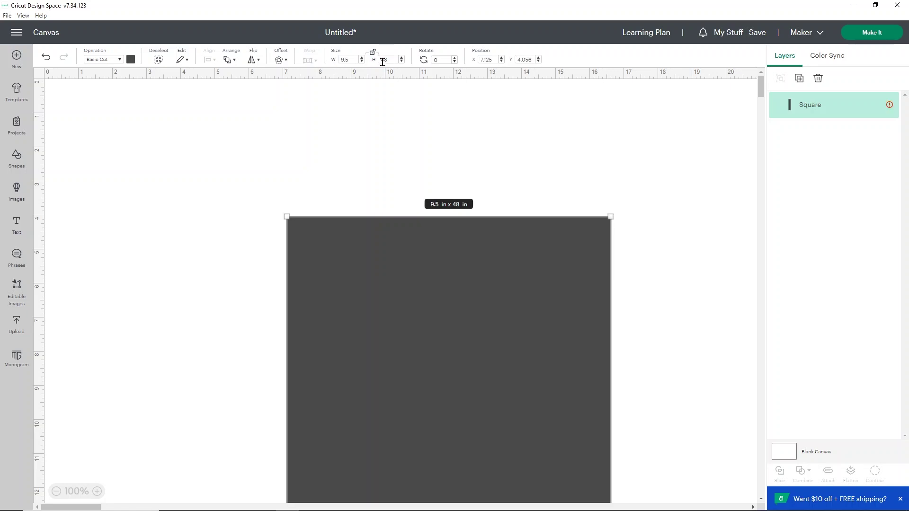
left_click_drag(392, 278, 205, 169)
left_click(57, 491)
left_click(57, 492)
left_click(55, 495)
left_click_drag(112, 278, 406, 291)
left_click(497, 260)
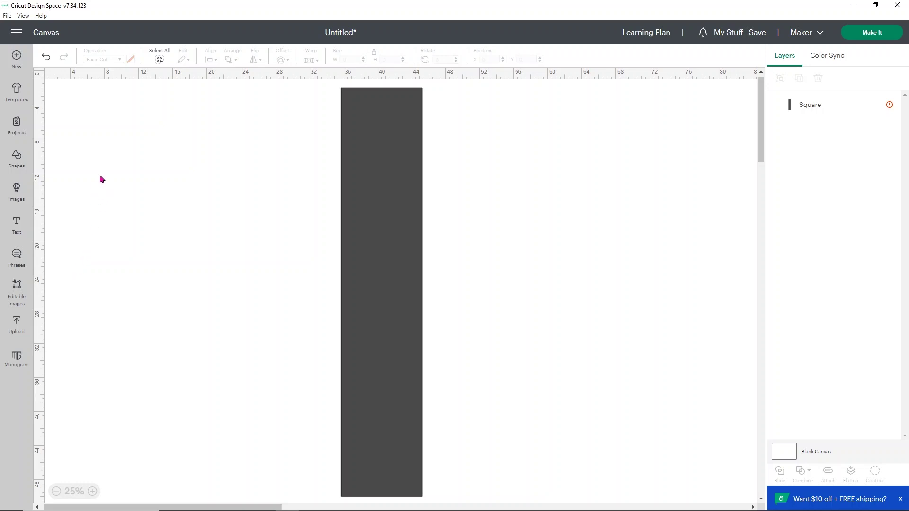
Add the text "Happy", enlarge it to about 31.57 x 12.13 in and place it across the rectangle's left edge
left_click(16, 231)
type("Happy")
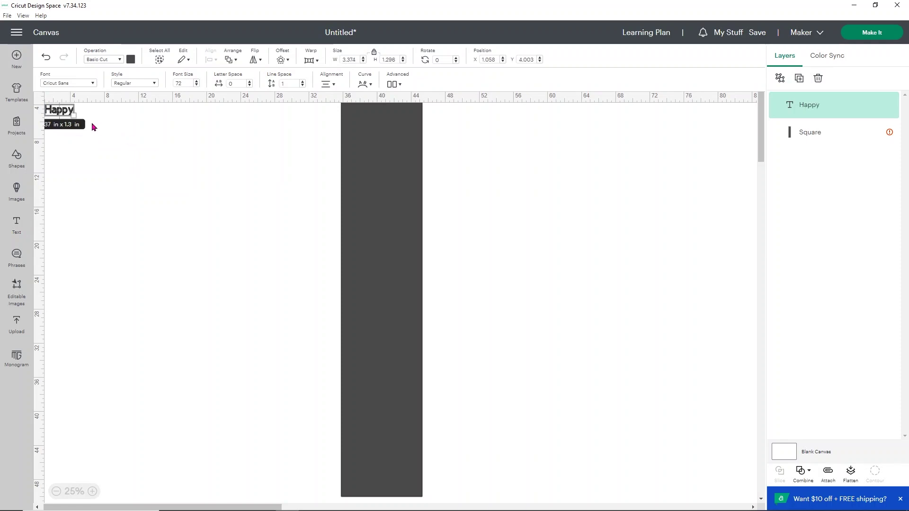
left_click_drag(61, 112, 260, 249)
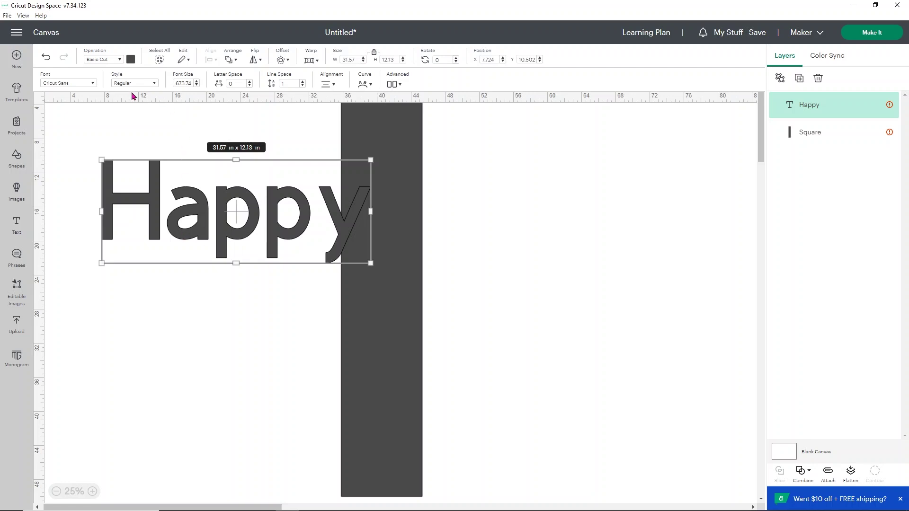
List the system fonts for the text and switch to wordmark.it to preview the word "Happy" in the installed fonts
left_click(93, 84)
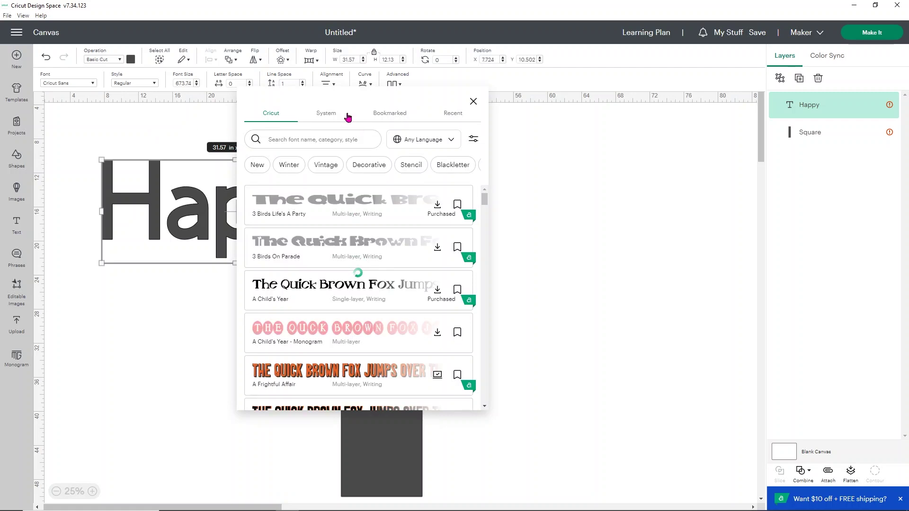
left_click(326, 113)
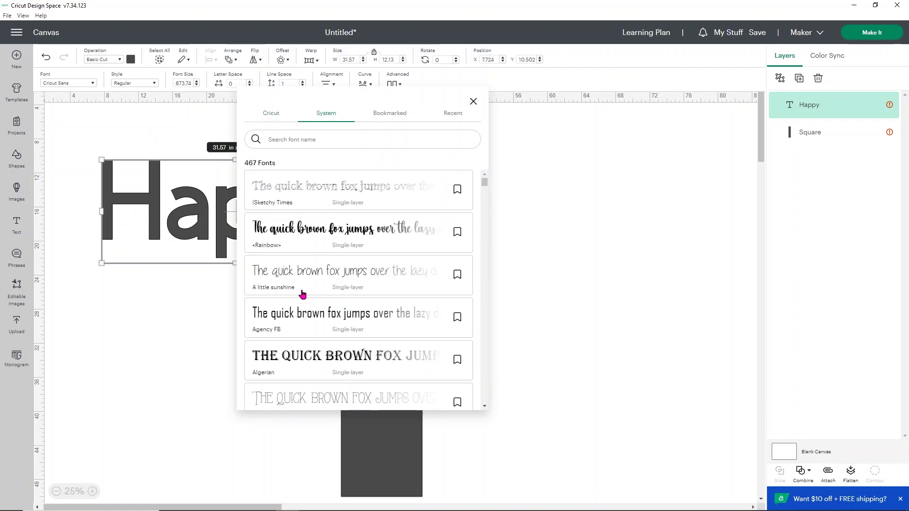
left_click(183, 347)
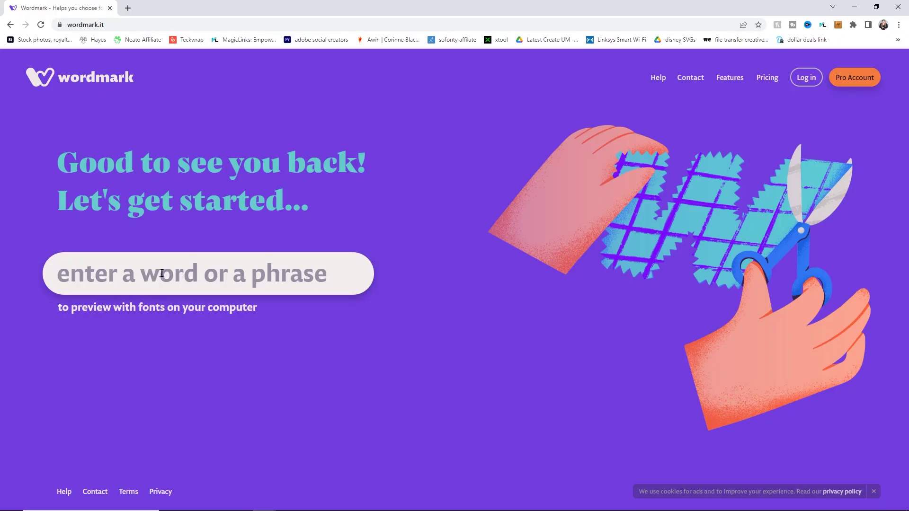
type("Happy")
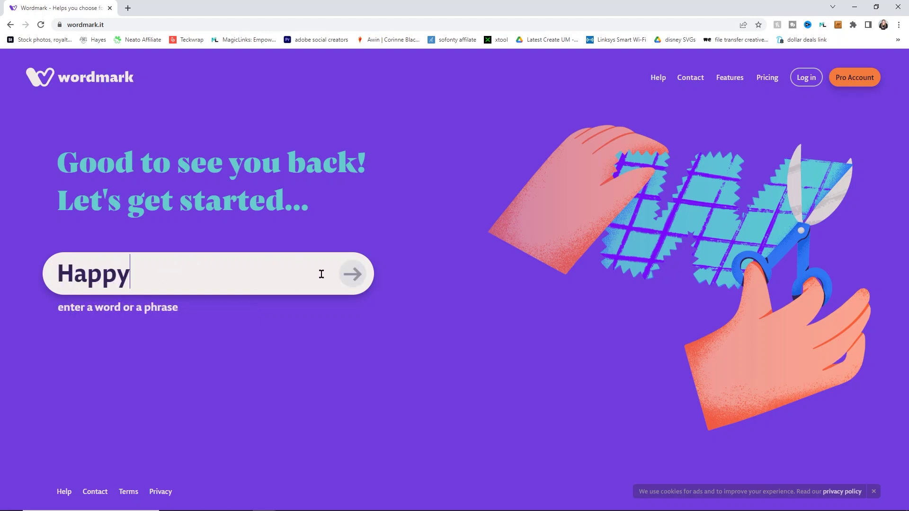
left_click(353, 275)
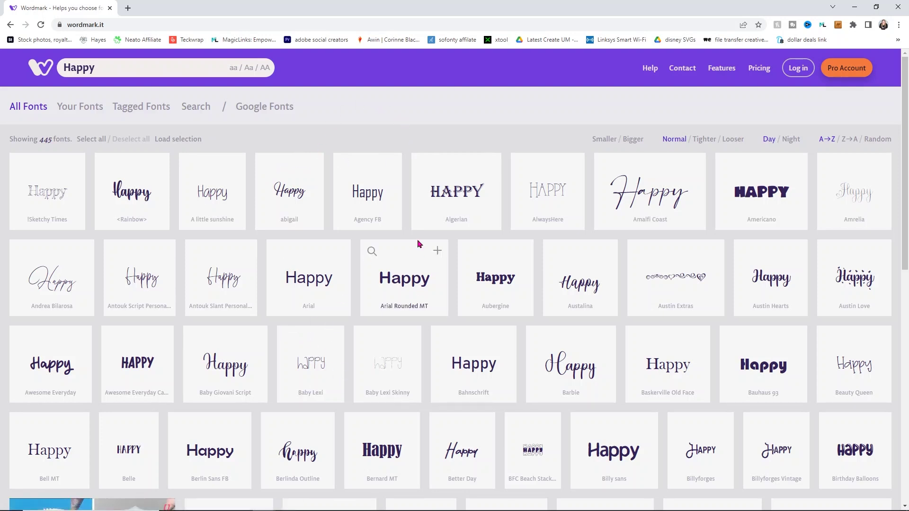
Shortlist suitable fonts from the previews, ending with Youth line - Personal Use, and show only the selected fonts
scroll(415, 227, "down", 1)
scroll(412, 222, "down", 4)
scroll(393, 223, "down", 2)
scroll(339, 207, "down", 2)
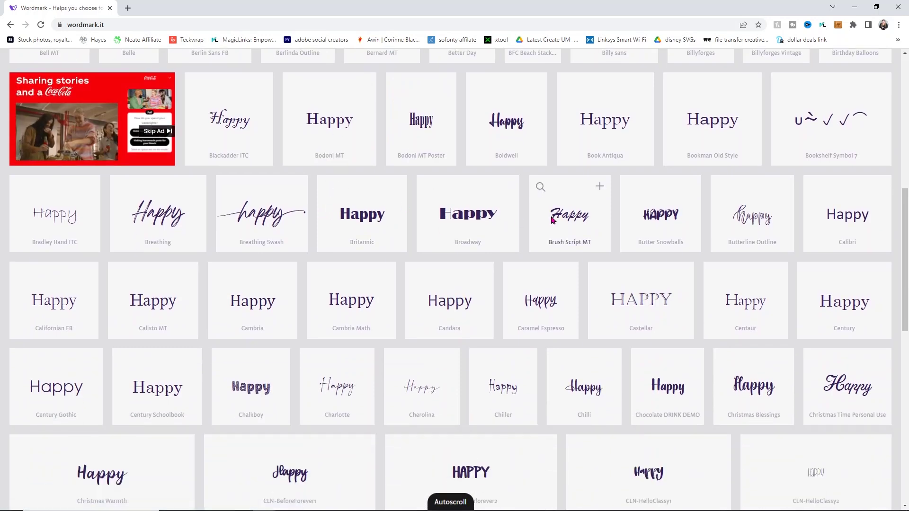
scroll(553, 221, "down", 1)
scroll(553, 220, "down", 1)
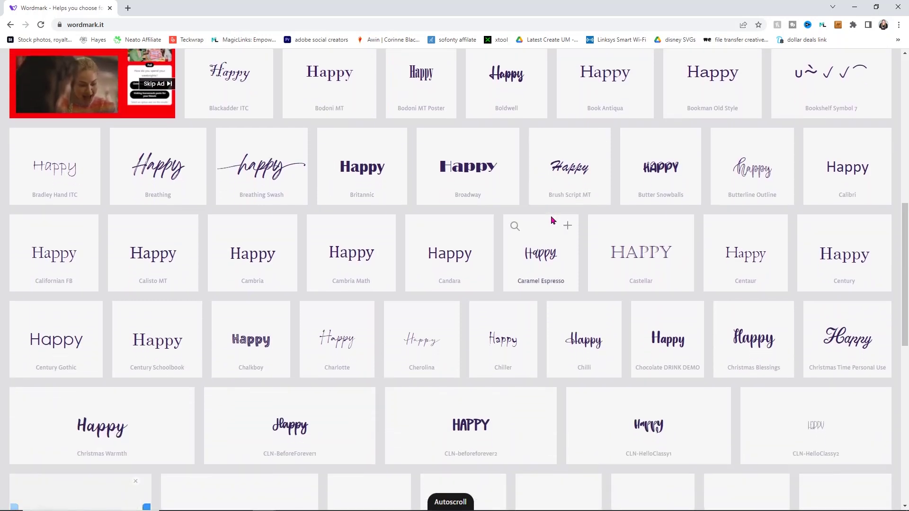
scroll(554, 220, "down", 4)
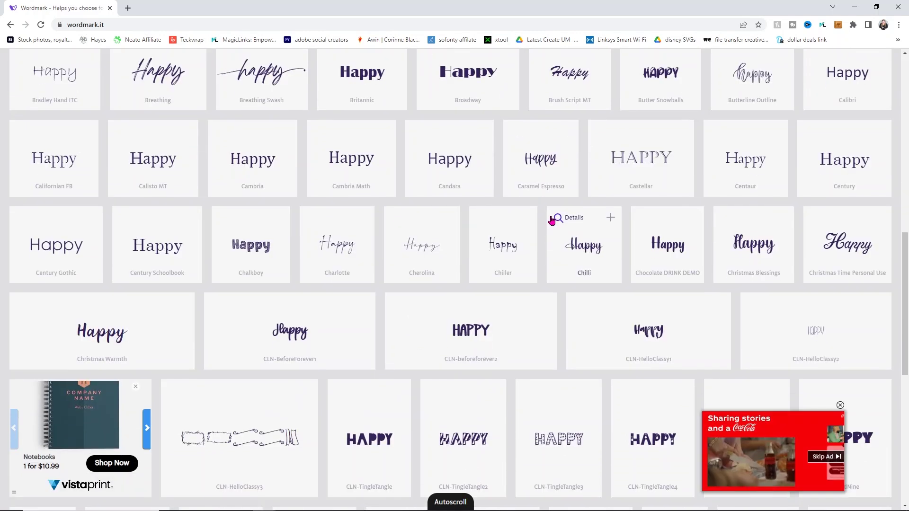
mouse_move(336, 239)
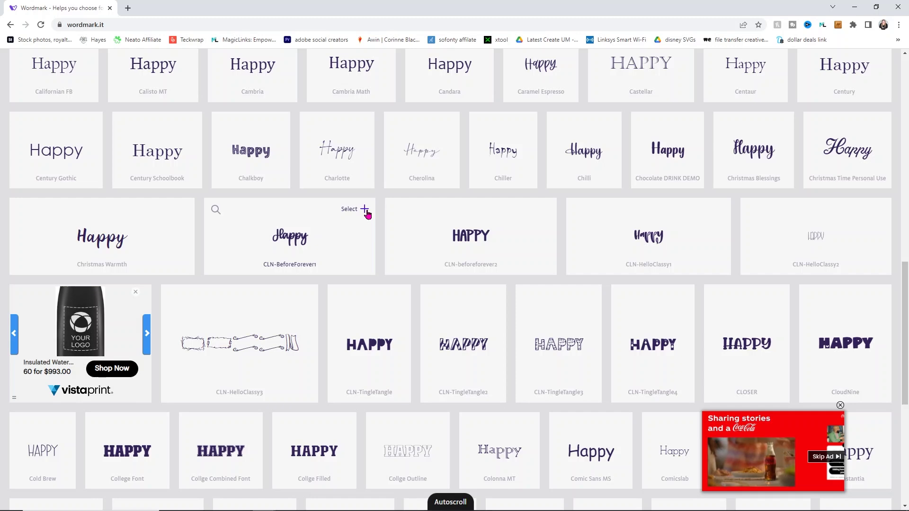
scroll(368, 213, "down", 3)
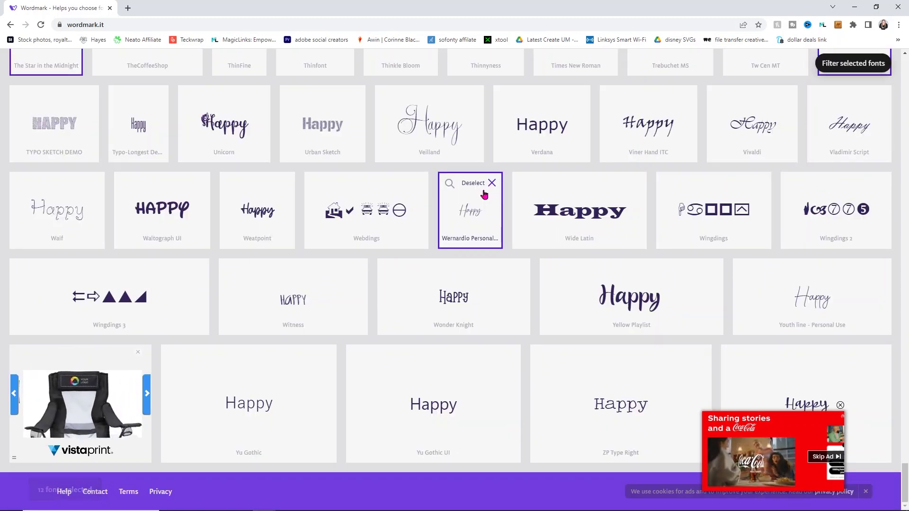
left_click(809, 288)
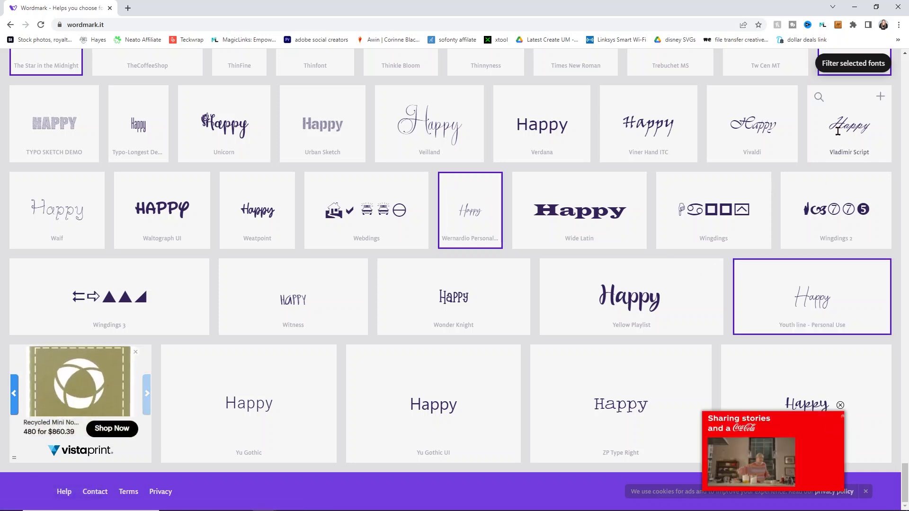
left_click(854, 70)
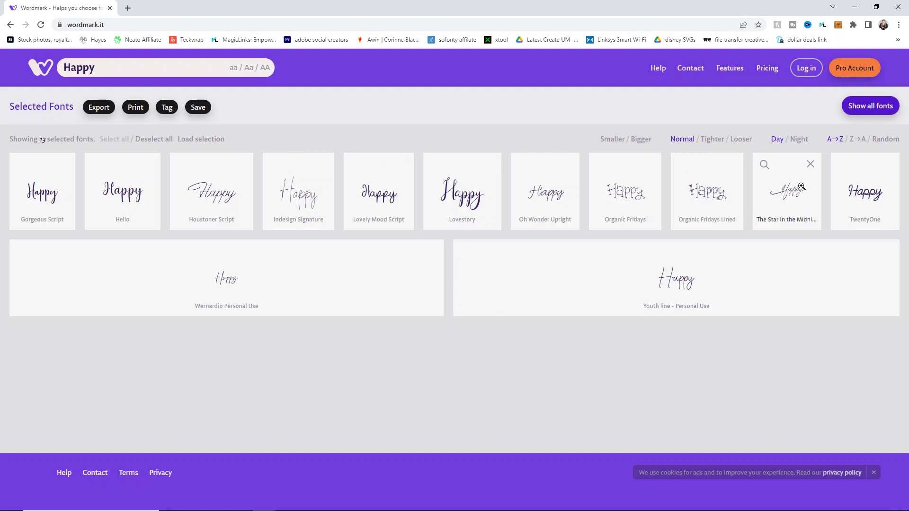
Remove The Star in the Midnight, Lovestory, Houstoner Script, Wernardio Personal Use and Oh Wonder Upright from the selected fonts
left_click(810, 163)
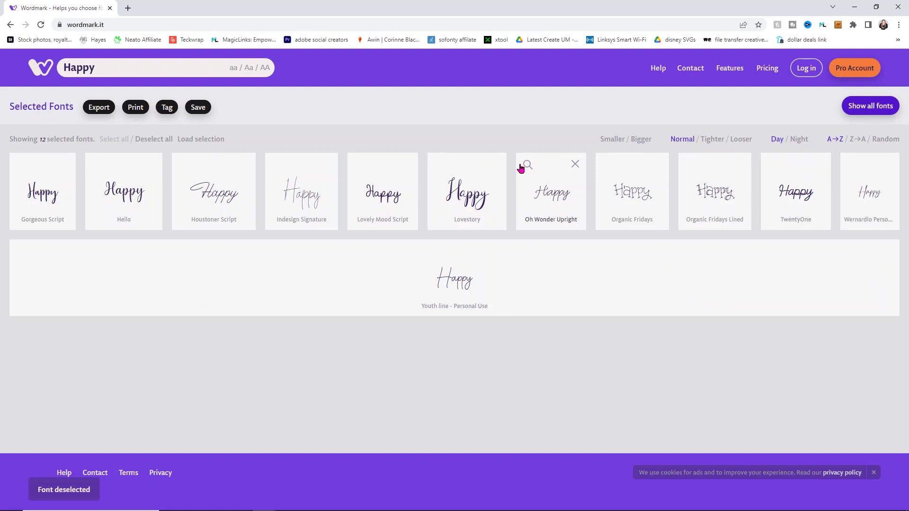
left_click(497, 164)
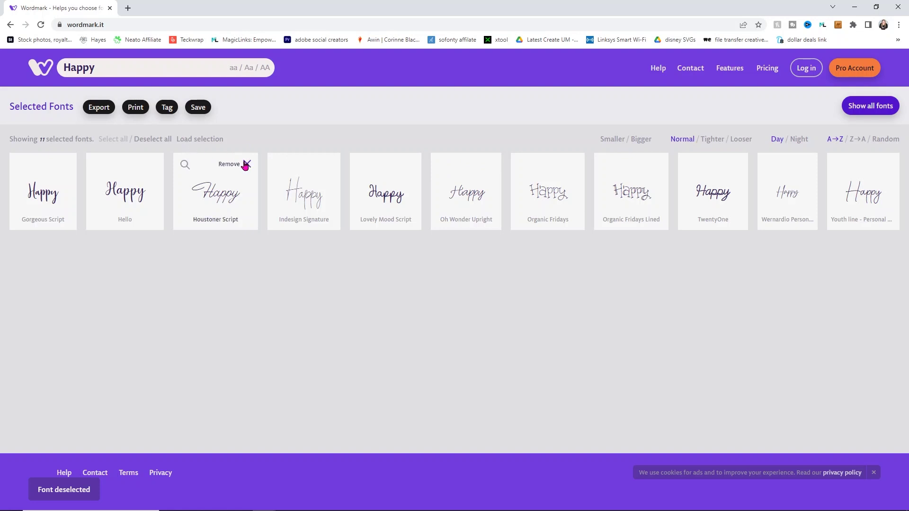
left_click(247, 163)
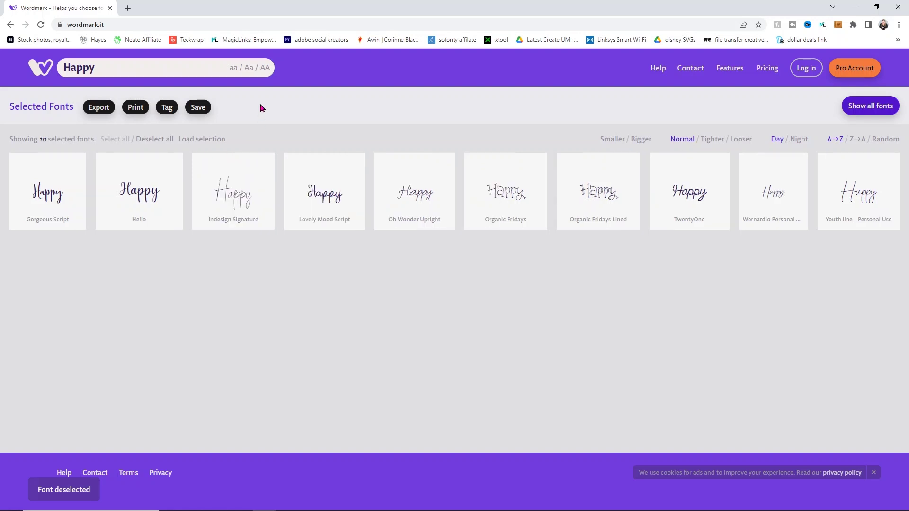
mouse_move(796, 232)
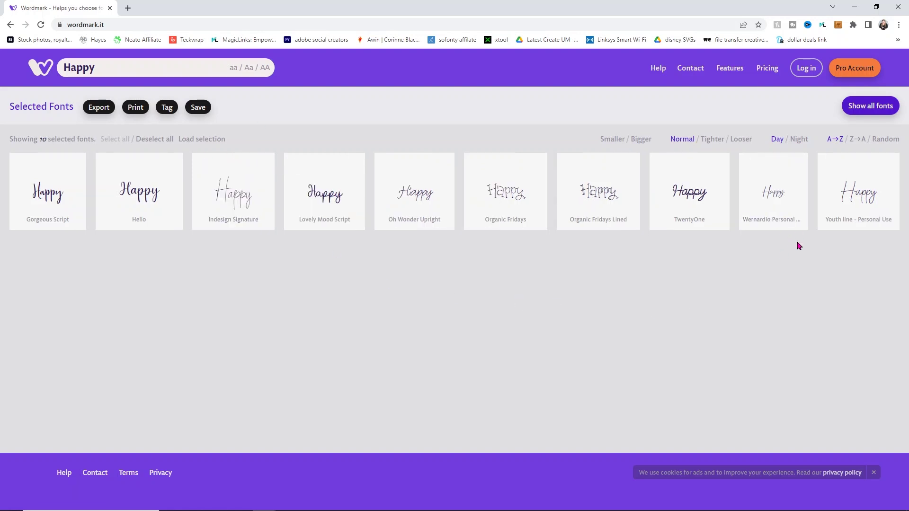
left_click(796, 166)
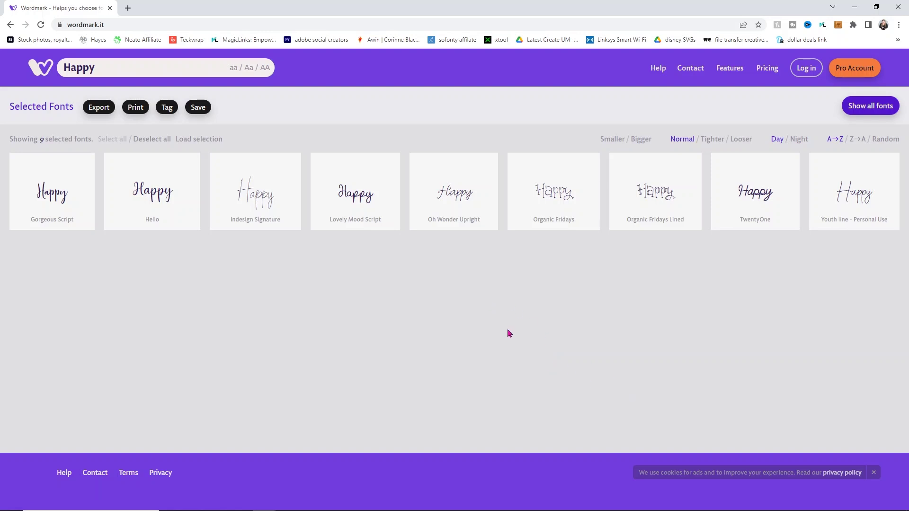
left_click(487, 164)
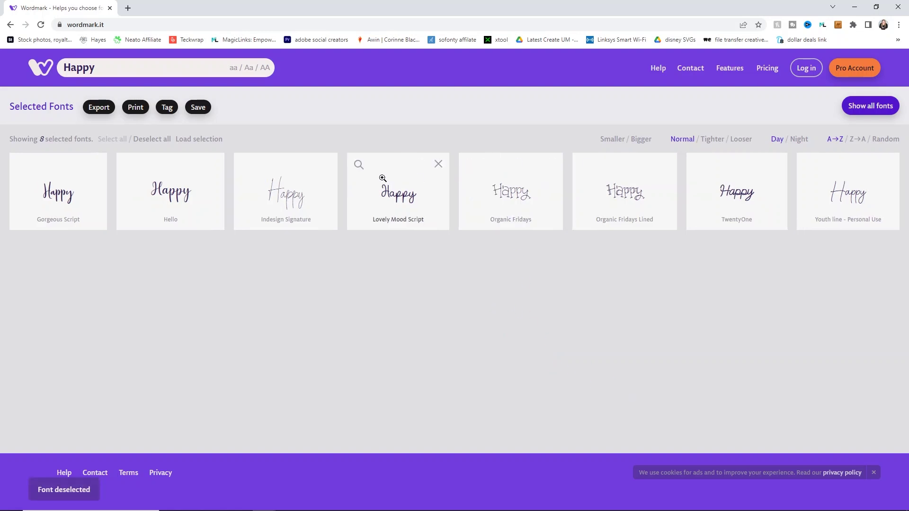
Remove Indesign Signature, Organic Fridays Lined, Youth line - Personal Use, Hello and Gorgeous Script from the selected fonts
left_click(328, 164)
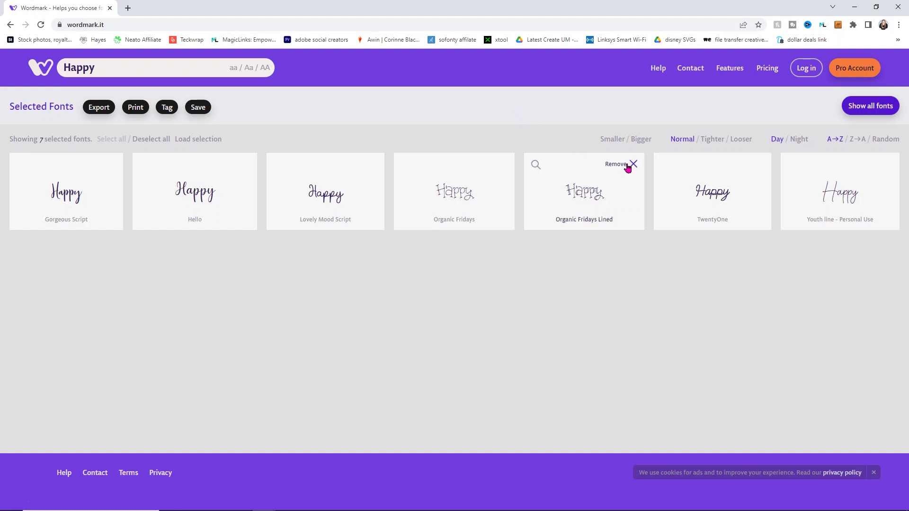
left_click(632, 162)
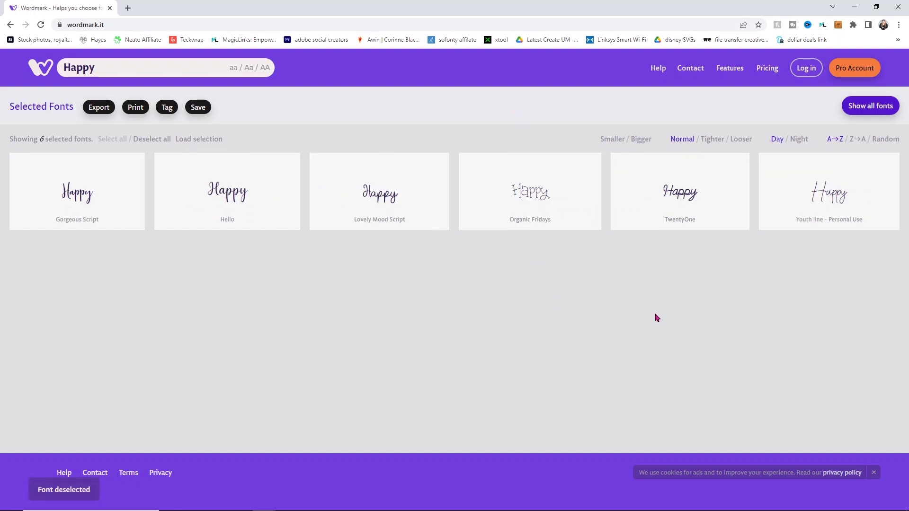
left_click(888, 164)
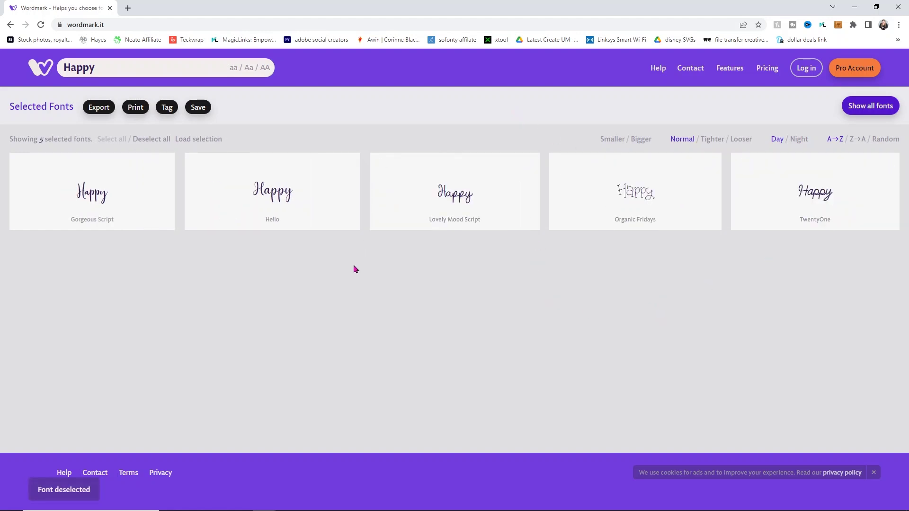
left_click(350, 163)
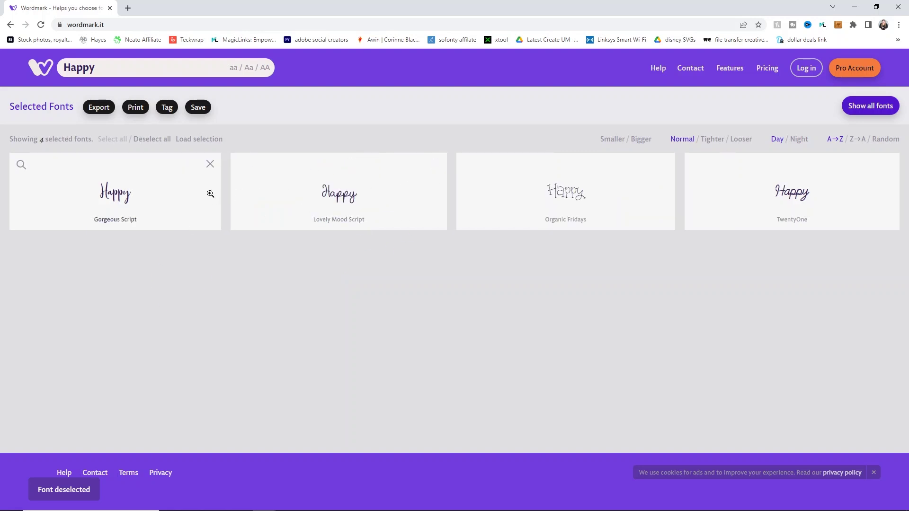
left_click(211, 164)
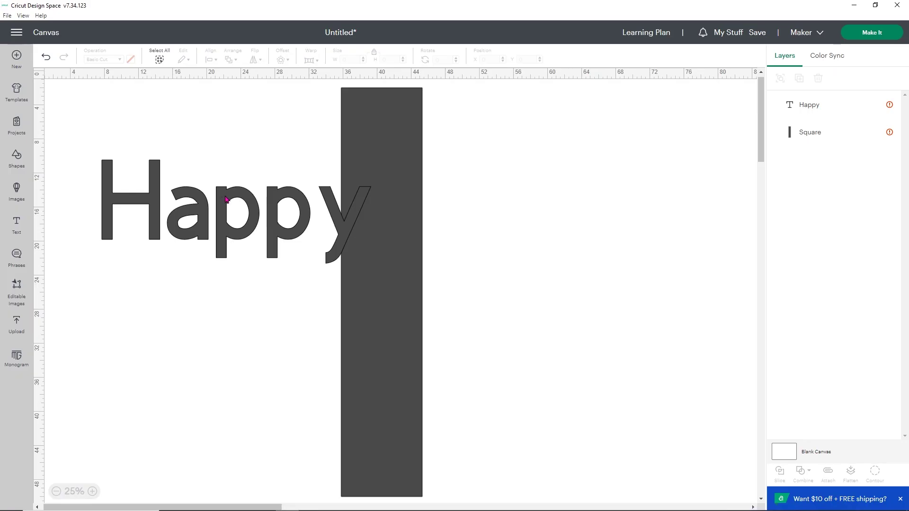
Return to Cricut Design Space and set the "Happy" text's font to the system font Lovely Mood Script
left_click(215, 200)
left_click(86, 85)
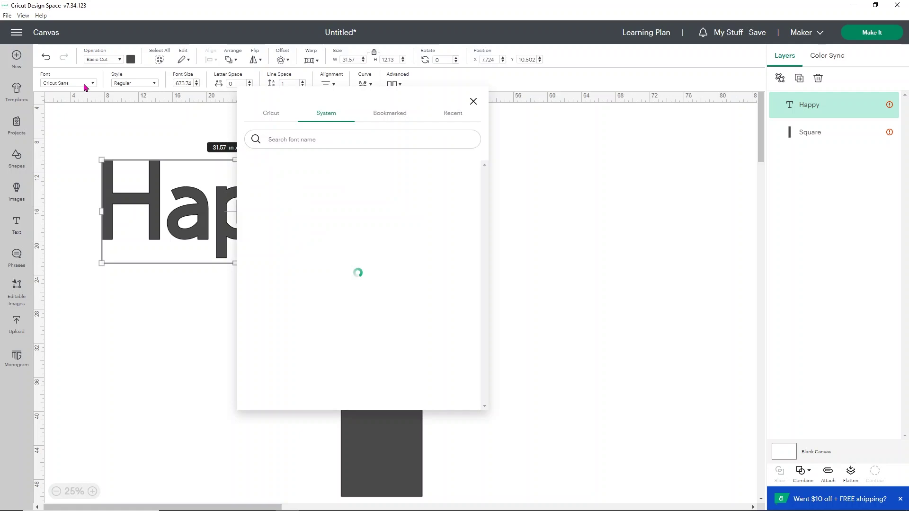
left_click(317, 138)
type("lovely")
left_click(307, 241)
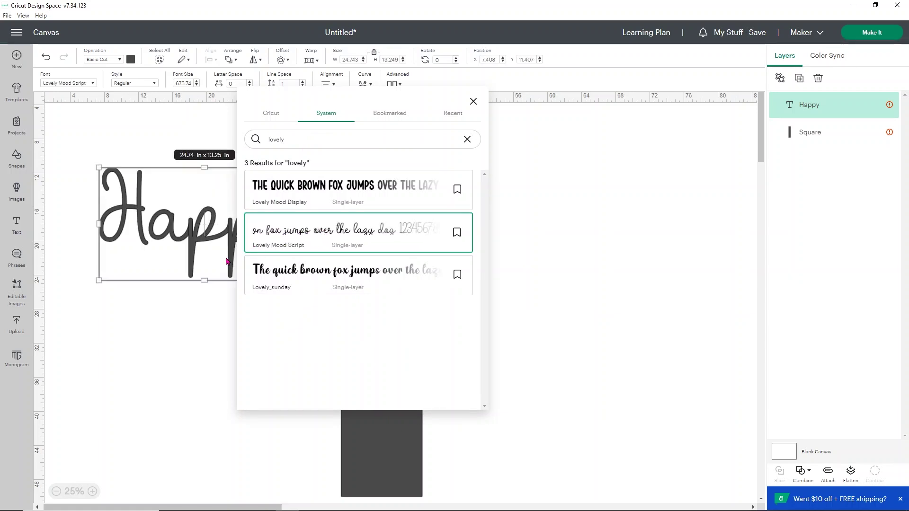
left_click(171, 314)
Move the "Happy" text so it overlaps the rectangle, duplicate it and place the copy right of the rectangle
left_click(225, 187)
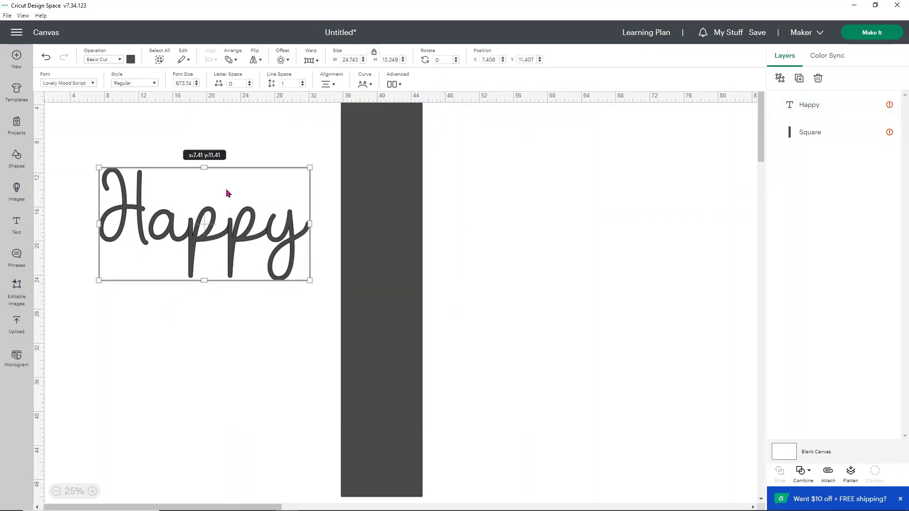
left_click_drag(226, 188, 347, 174)
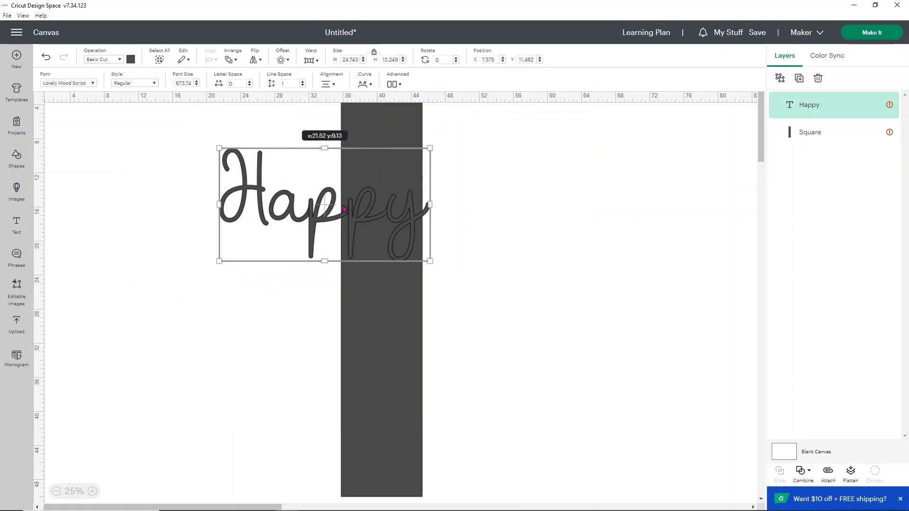
left_click(800, 78)
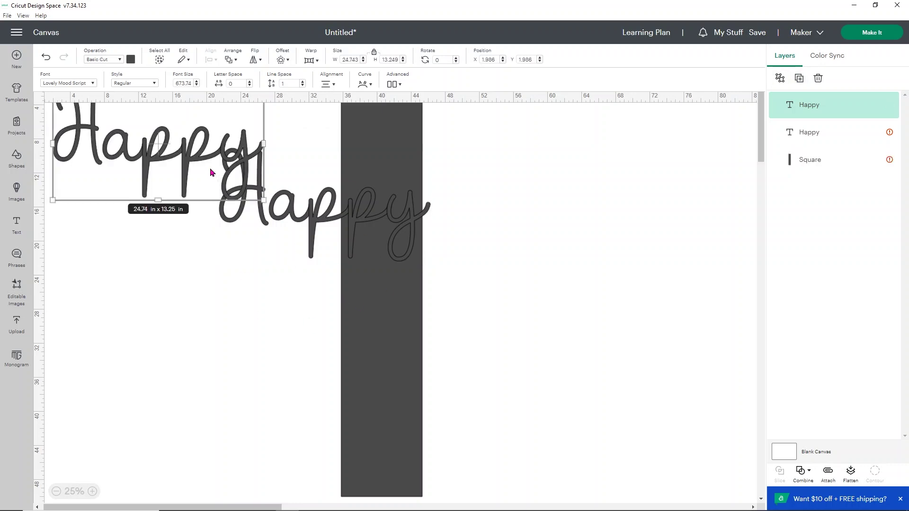
left_click_drag(194, 166, 592, 280)
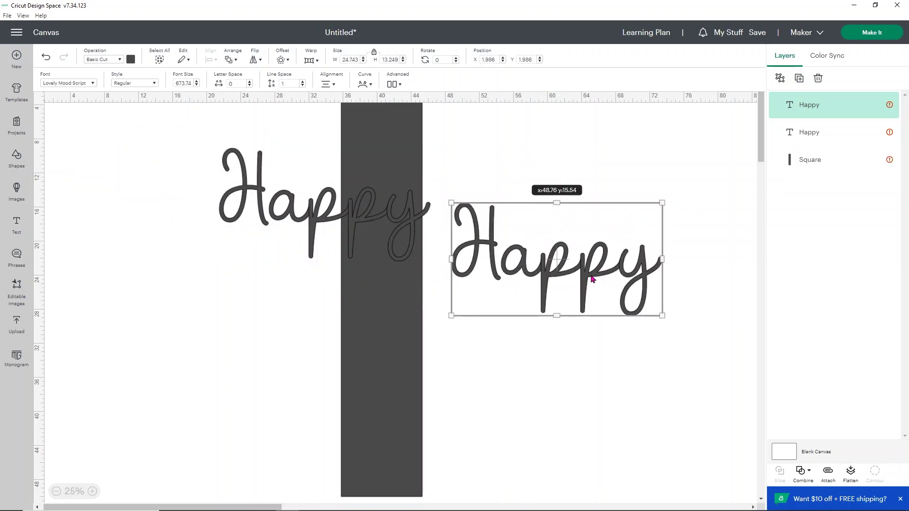
Set the font of the "Happy" copy right of the rectangle to the system font Organic Fridays
left_click(81, 84)
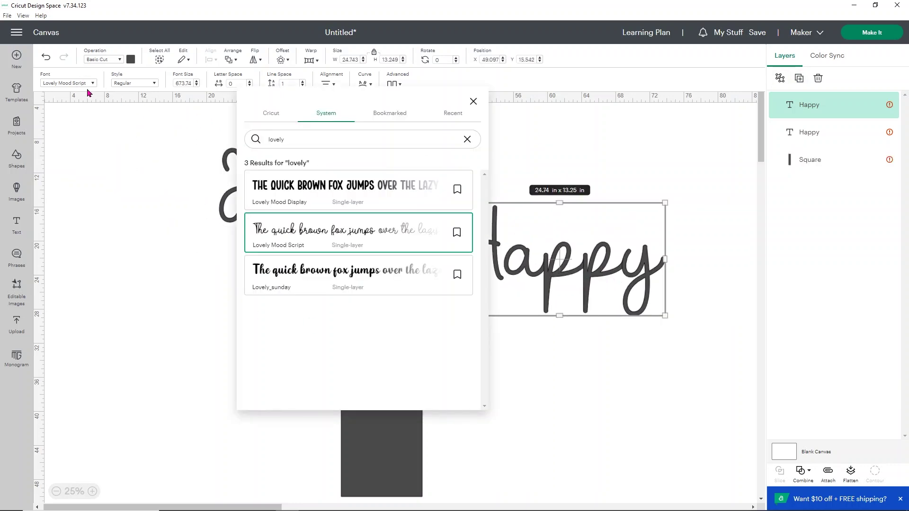
left_click_drag(314, 138, 258, 138)
type("organi")
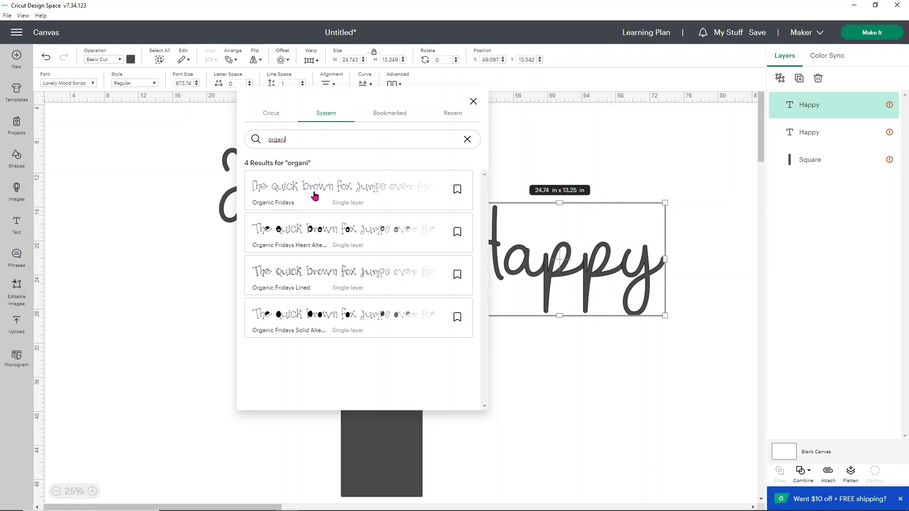
left_click(315, 195)
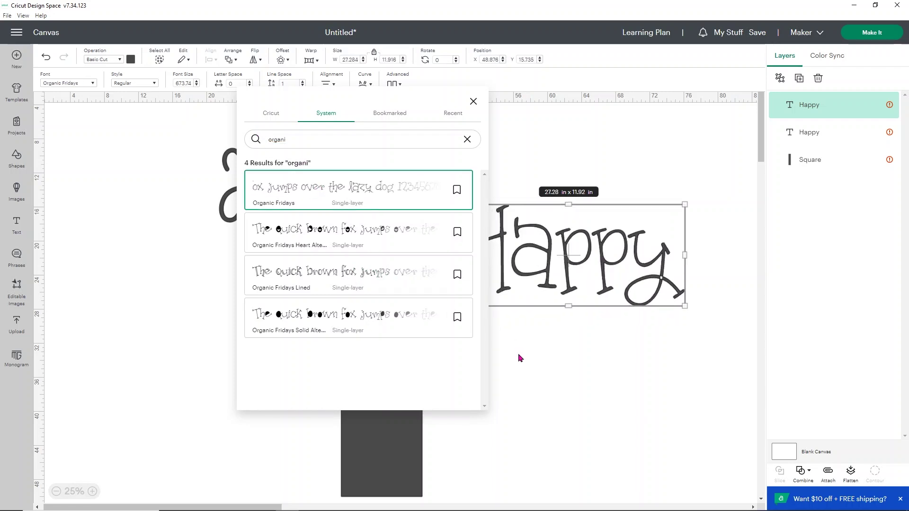
left_click(530, 362)
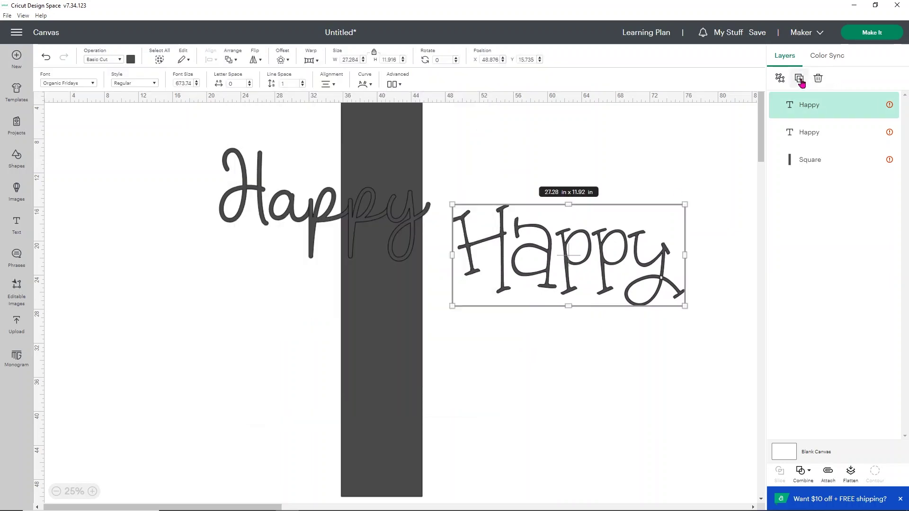
Duplicate the Organic Fridays "Happy" text, place the copy lower on the rectangle's left side and set its font to TwentyOne
left_click(800, 80)
left_click_drag(219, 171, 233, 332)
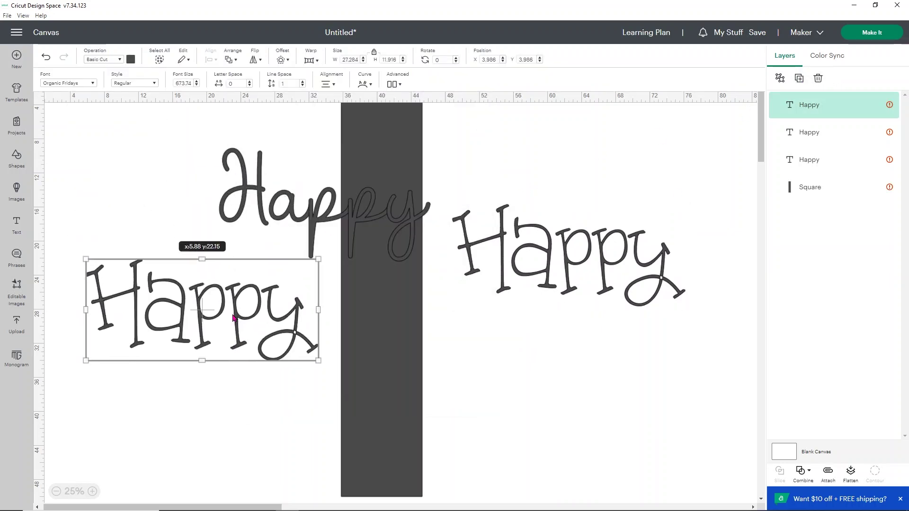
left_click(64, 84)
left_click_drag(287, 140, 246, 137)
type("twent")
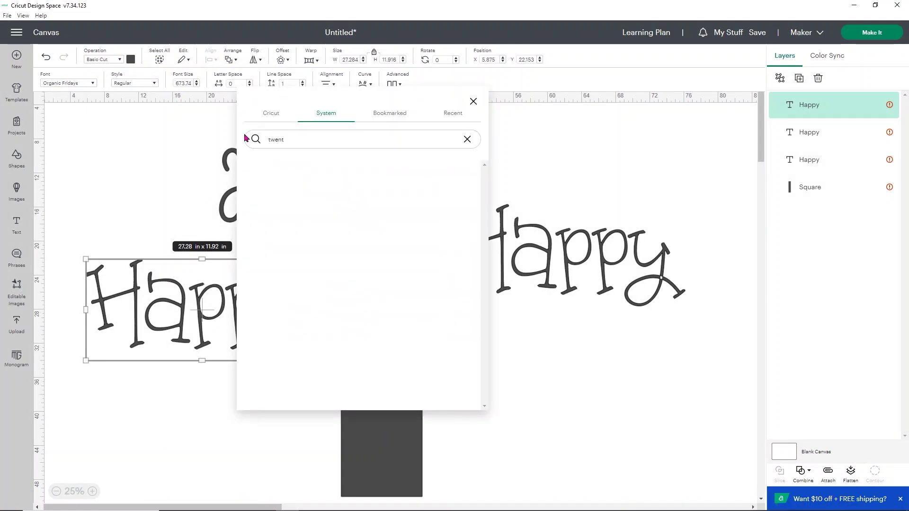
left_click(287, 189)
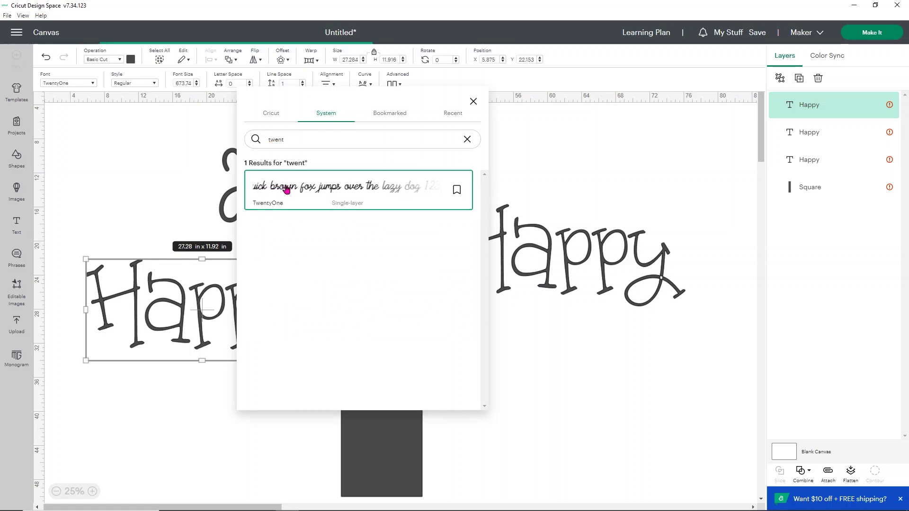
left_click(473, 102)
Set the width of each of the three "Happy" texts to 9 in, keeping their proportions
left_click(277, 213)
left_click(358, 60)
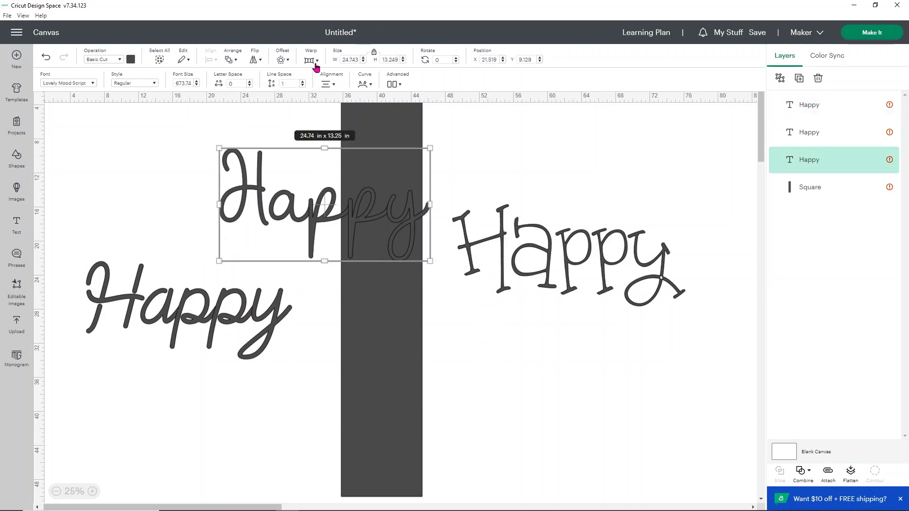
key("ctrl+z")
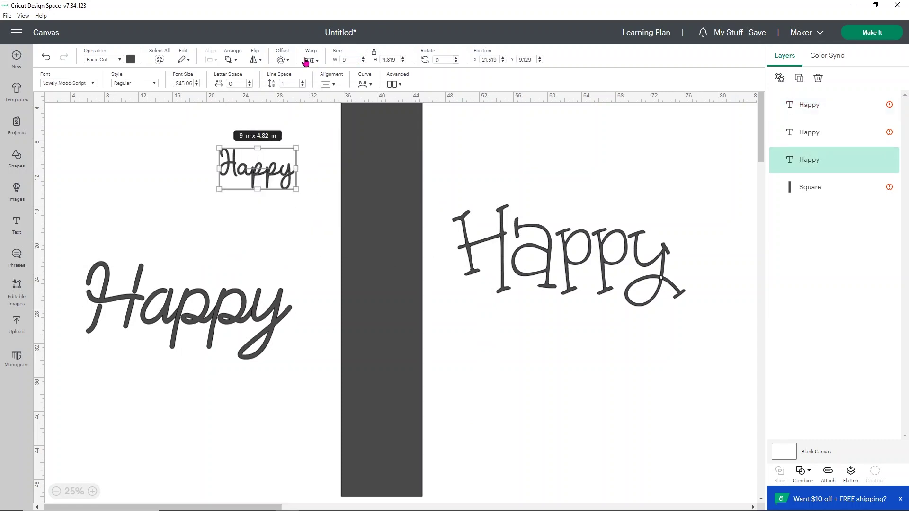
left_click(211, 303)
double_click(354, 59)
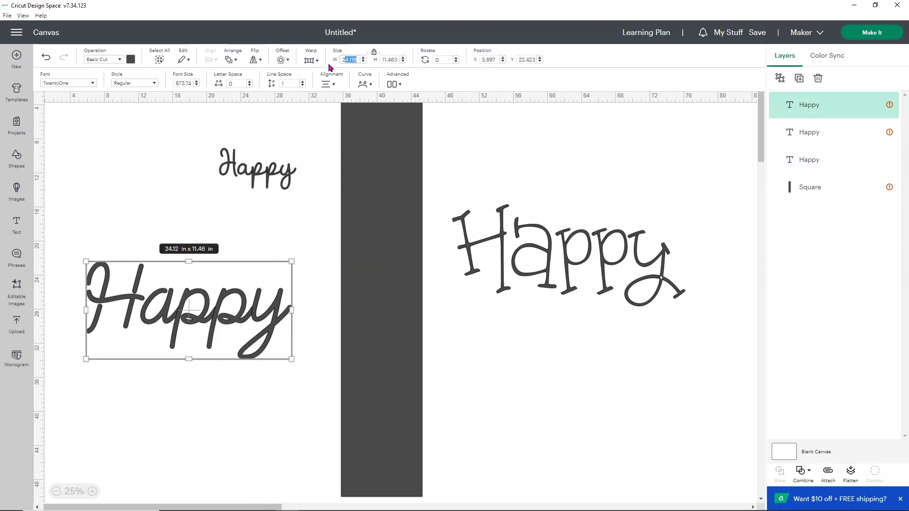
type("9")
key("Return")
left_click(642, 243)
double_click(351, 60)
type("9")
key("Return")
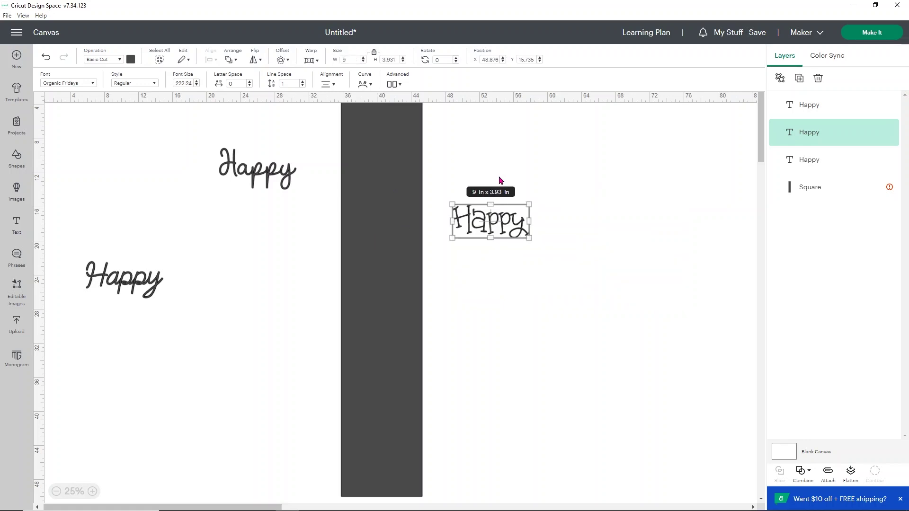
Stack the three "Happy" texts under each other left of the rectangle and shift the rectangle slightly down and to the right
left_click_drag(498, 224, 254, 222)
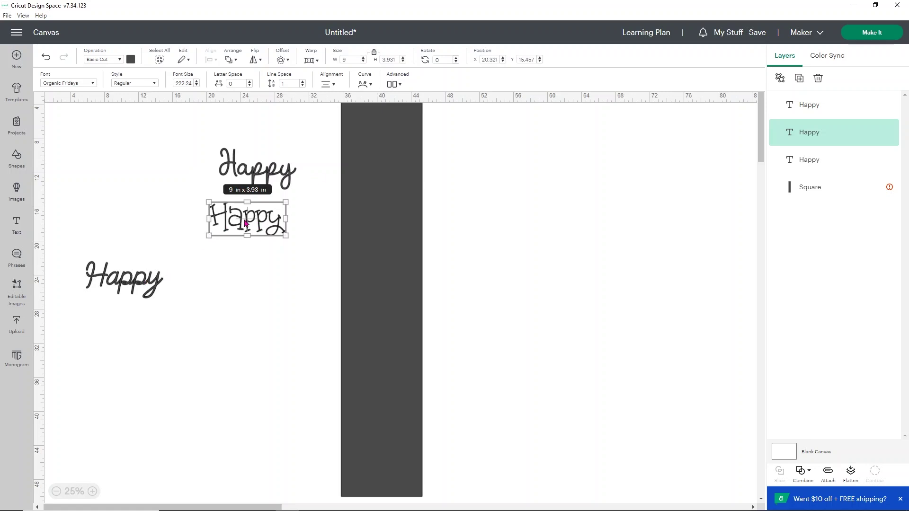
left_click(272, 176)
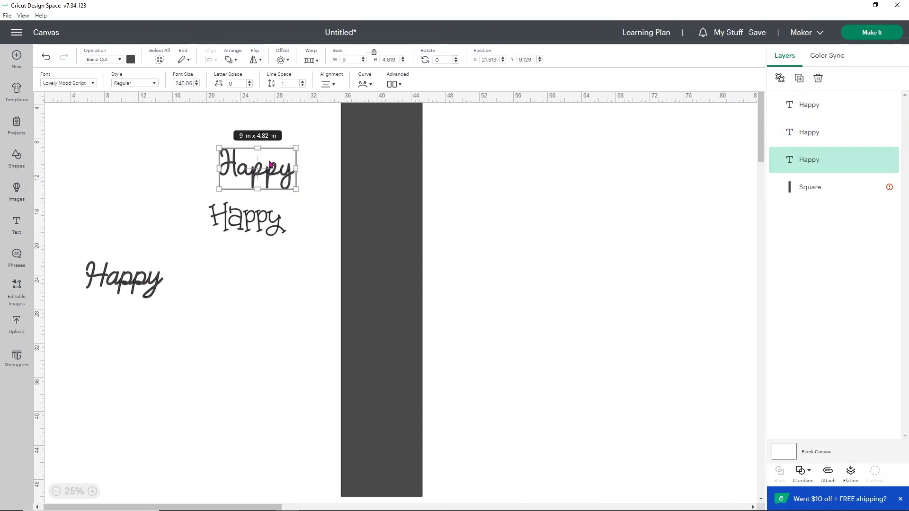
left_click(131, 279)
left_click_drag(128, 283, 268, 272)
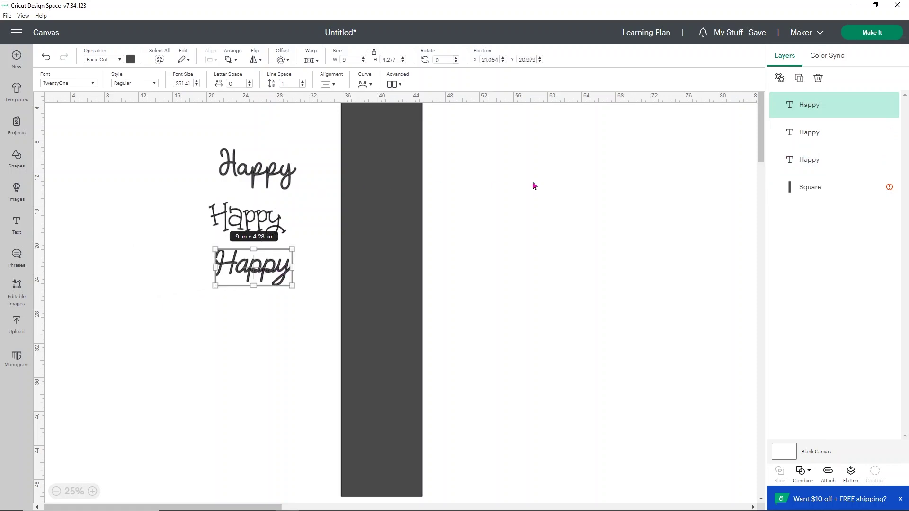
scroll(392, 189, "up", 1)
left_click_drag(392, 189, 398, 204)
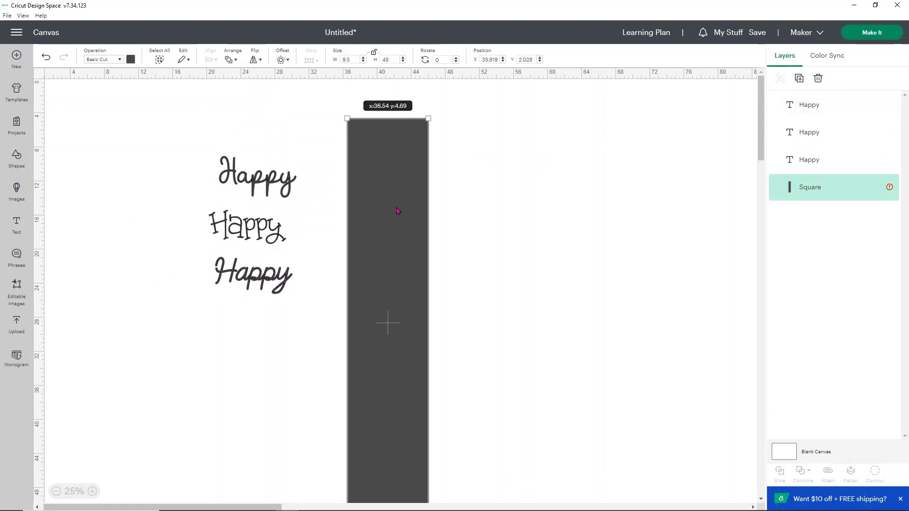
Recolor the three stacked "Happy" texts blue to set them apart from the rectangle
left_click(281, 181)
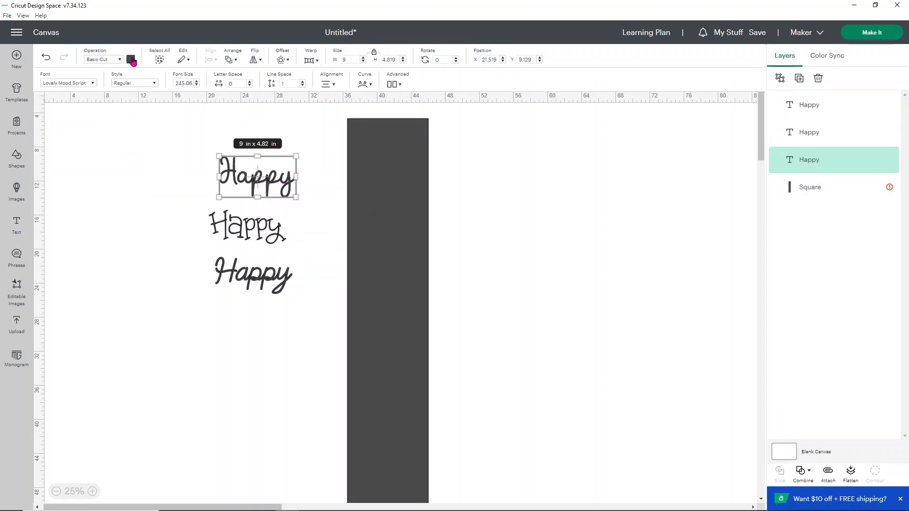
left_click(131, 60)
left_click(165, 125)
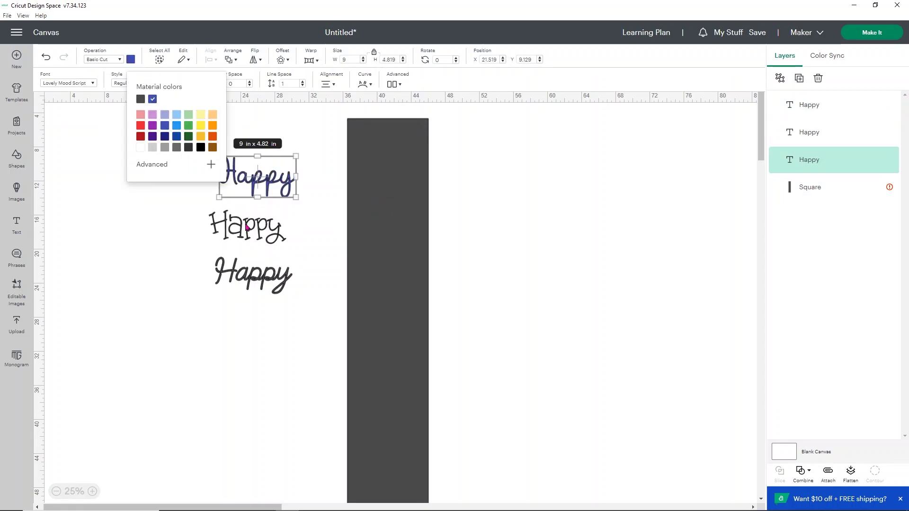
left_click(246, 226)
left_click(131, 59)
left_click(163, 125)
left_click(247, 278)
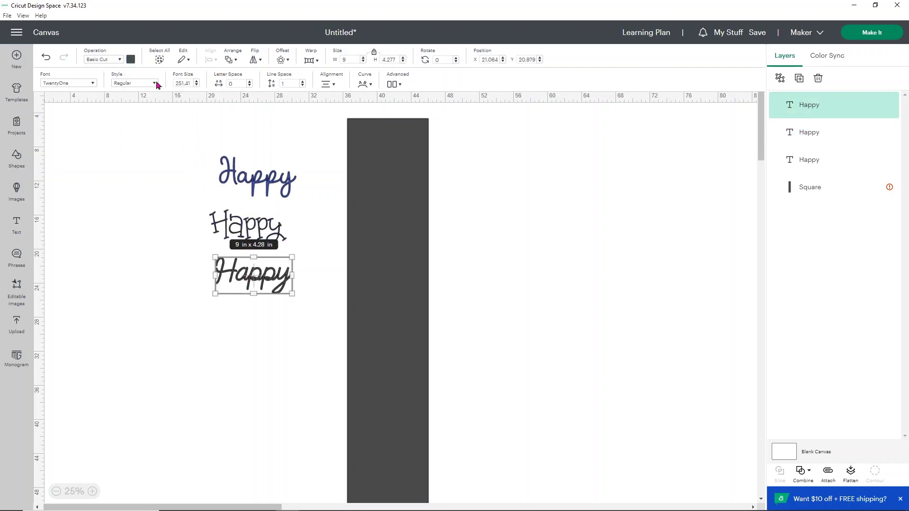
left_click(131, 59)
left_click(153, 100)
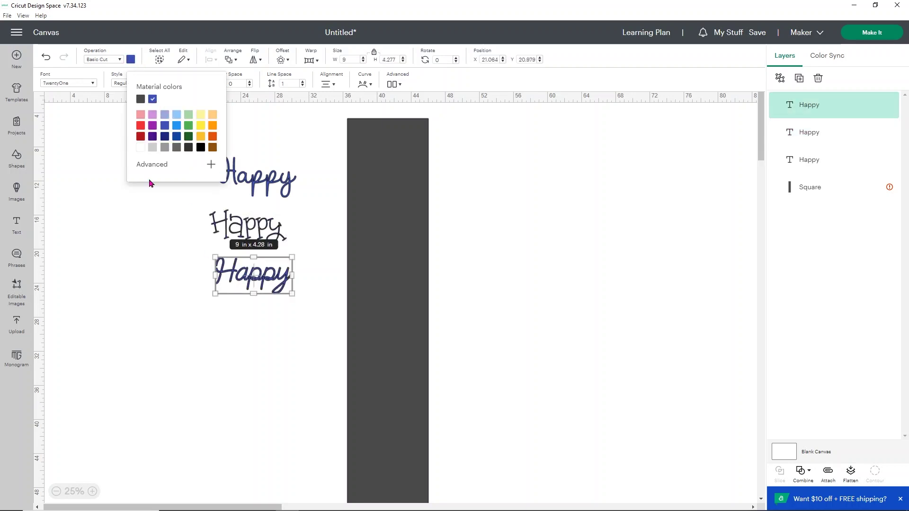
left_click(139, 214)
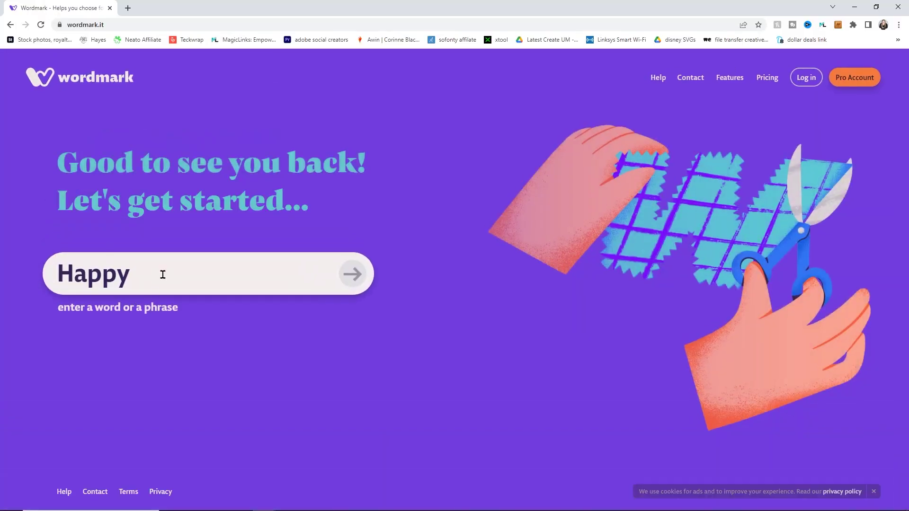
Switch to wordmark.it in the browser and preview the phrase "4th July" in all fonts
left_click_drag(163, 274, 14, 278)
type("4th July")
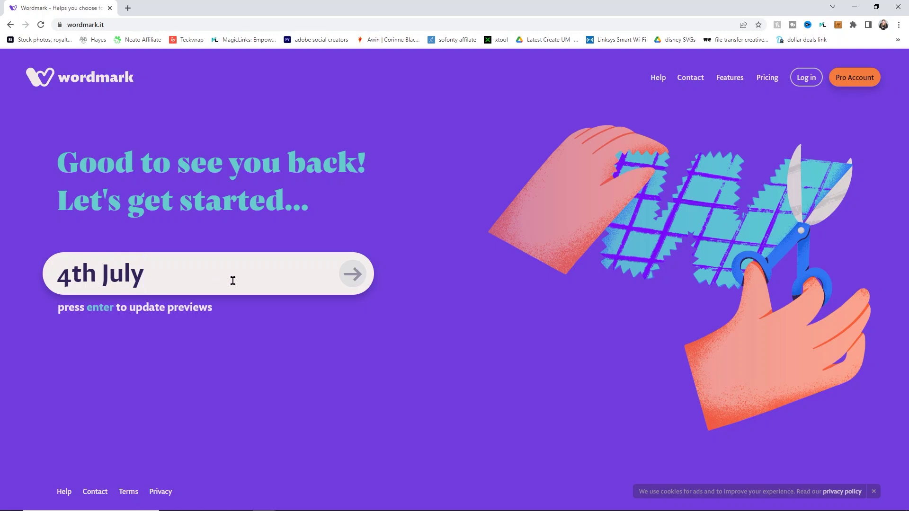
left_click(361, 275)
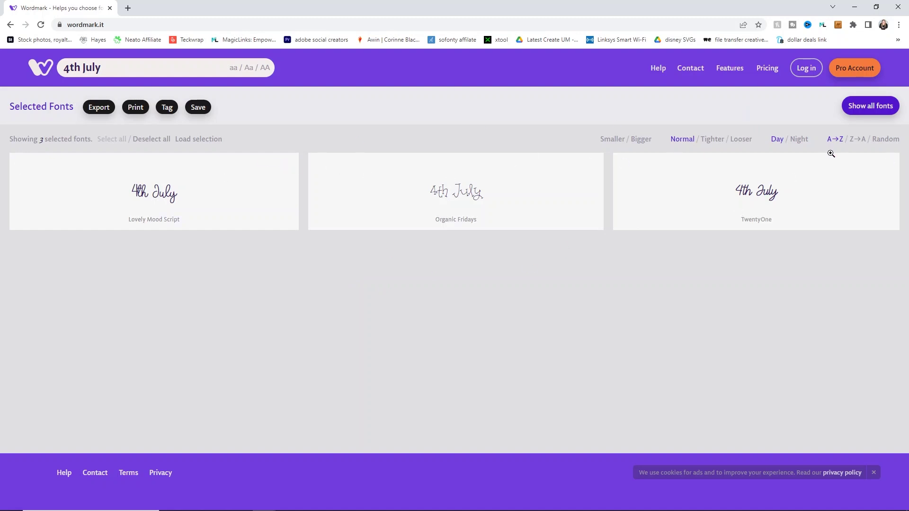
left_click(875, 108)
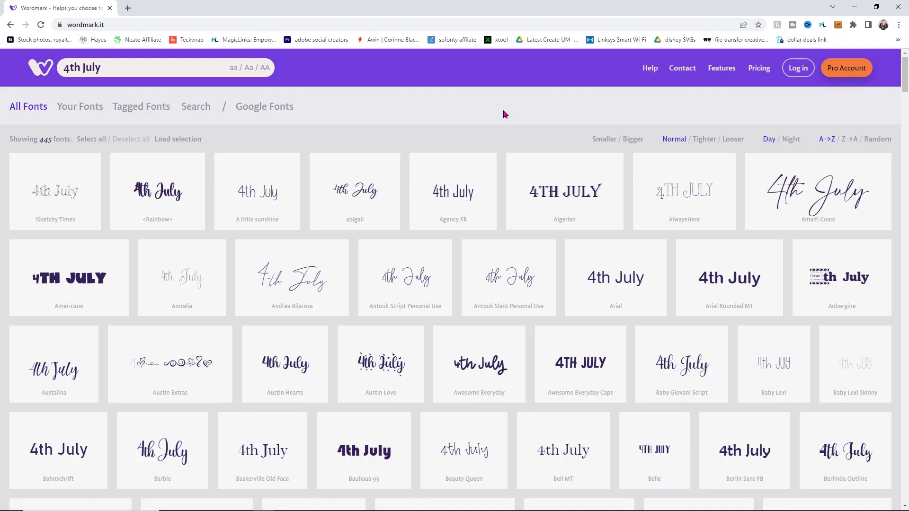
Shortlist Awesome Everyday Caps, Birthday Balloons, CLN-TingleTangle and Enjoy Summer, show only the selected fonts and remove Birthday Balloons
mouse_move(819, 279)
mouse_move(106, 296)
scroll(278, 277, "down", 1)
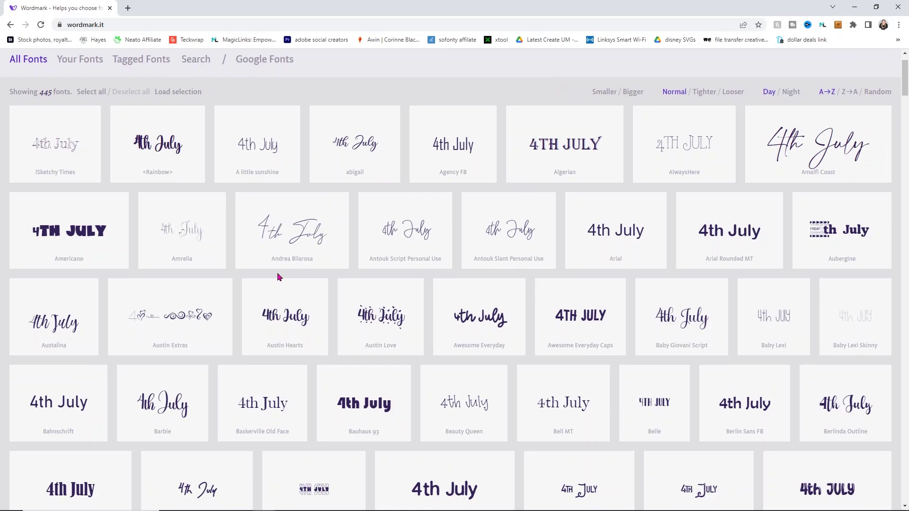
mouse_move(596, 321)
left_click(573, 317)
scroll(552, 309, "down", 2)
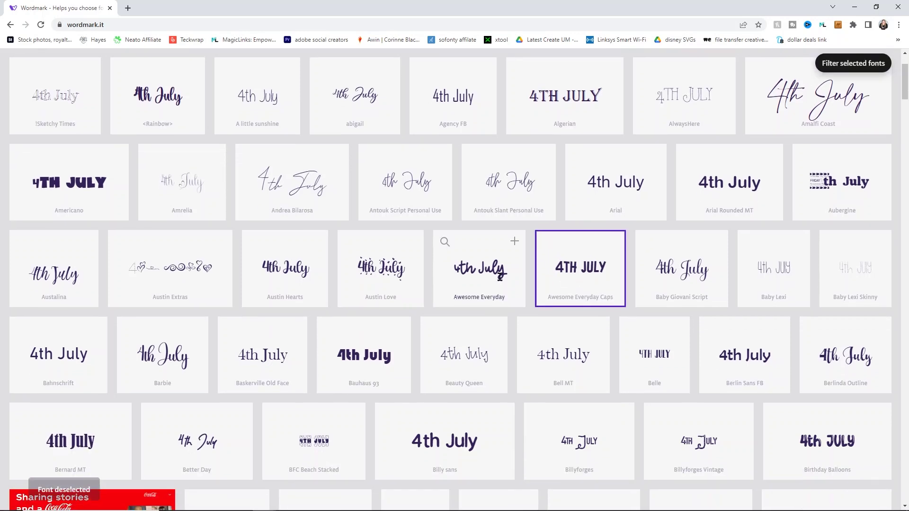
scroll(515, 239, "down", 1)
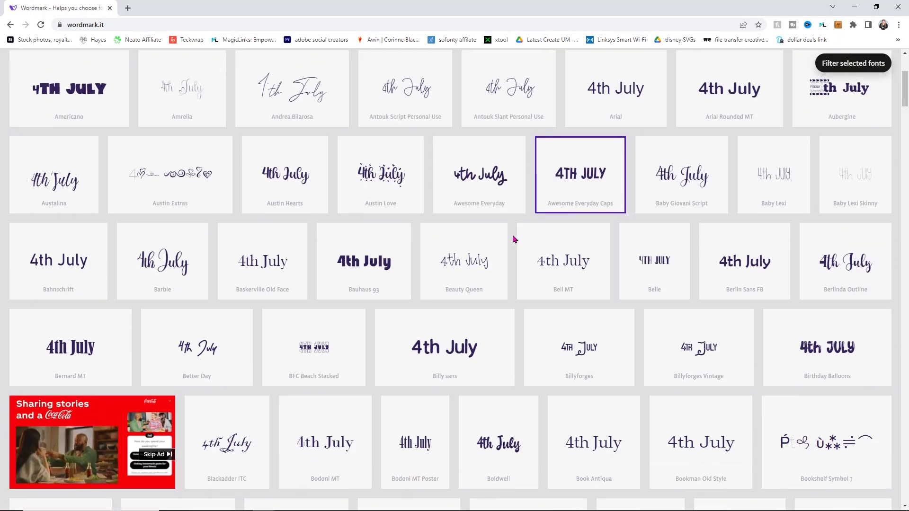
scroll(515, 240, "down", 1)
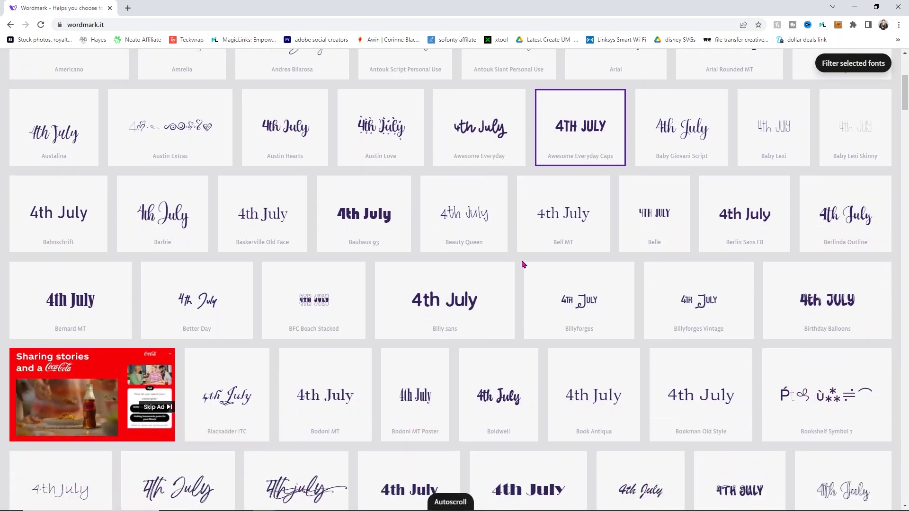
key("End")
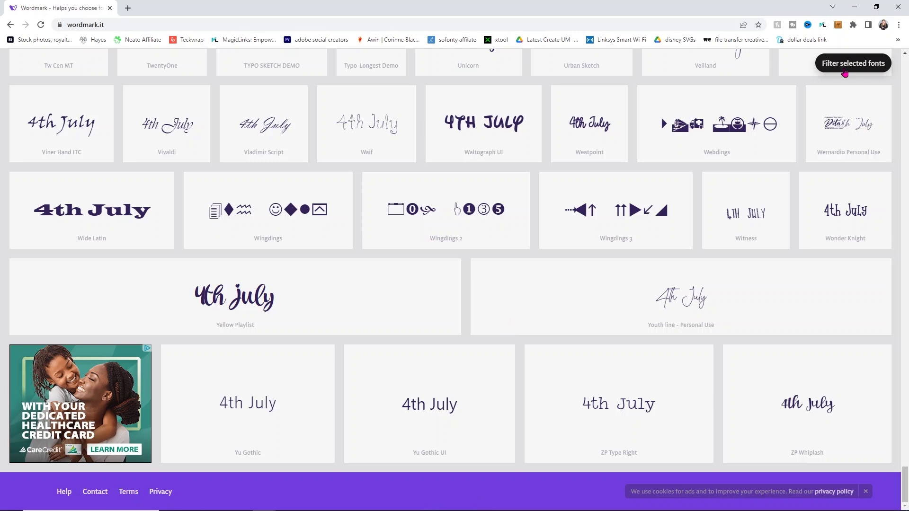
left_click(845, 64)
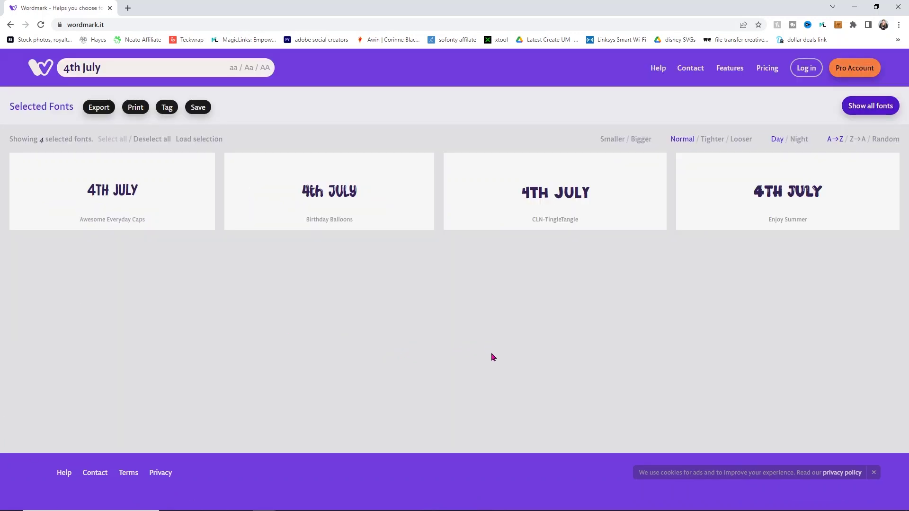
left_click(424, 164)
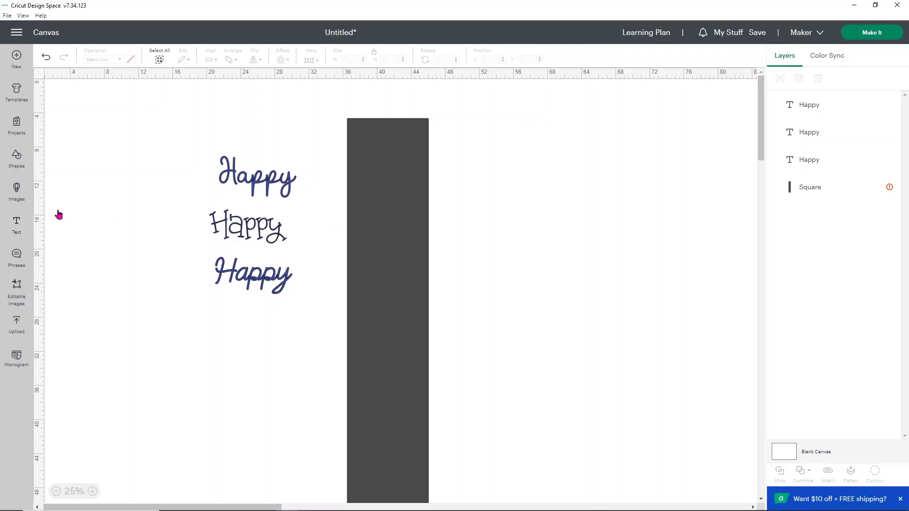
Return to Cricut Design Space and add a text reading "JULY" with one letter per line, left of the "Happy" texts
left_click(28, 225)
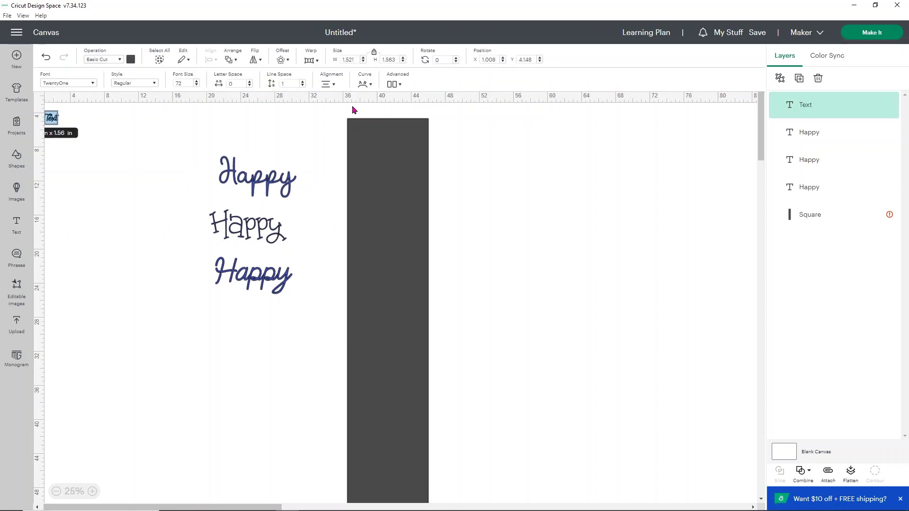
left_click_drag(59, 124, 154, 216)
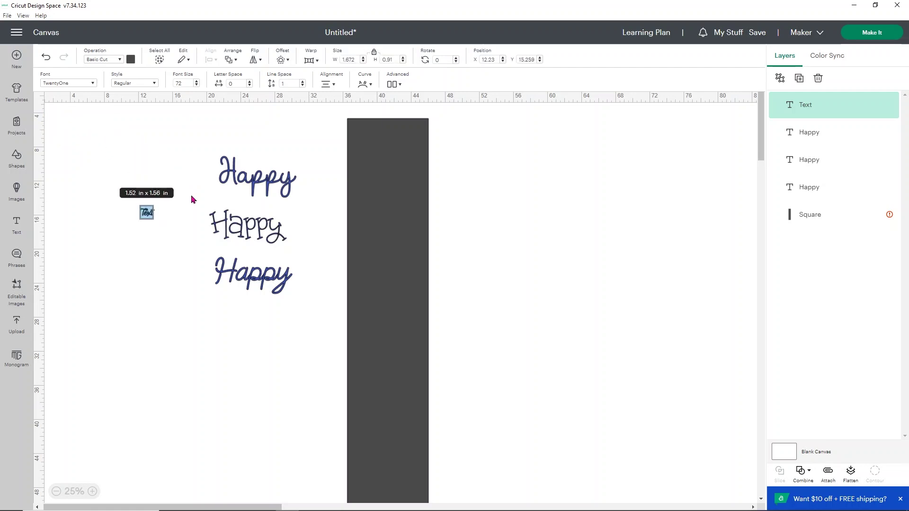
type("J U")
key("Return")
type("L")
key("Return")
type("Y")
left_click(146, 272)
Enlarge the vertical "JULY" text to about 4.88 x 32.54 in and place it right of the rectangle
left_click_drag(158, 203, 254, 105)
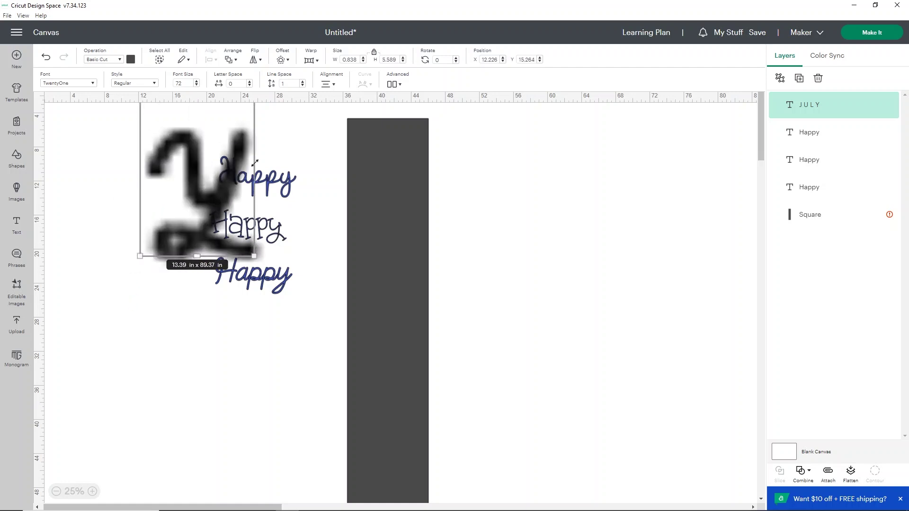
left_click_drag(239, 227, 518, 227)
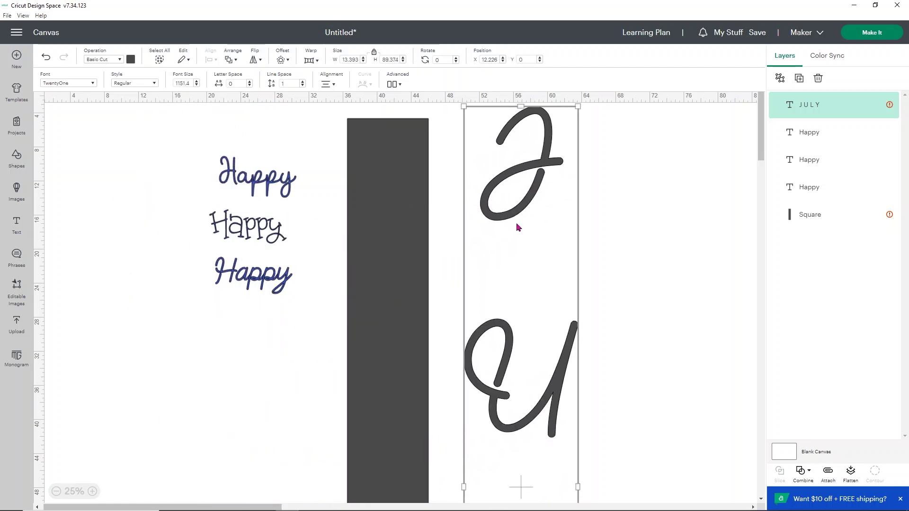
left_click_drag(522, 130, 568, 246)
left_click_drag(549, 251, 519, 168)
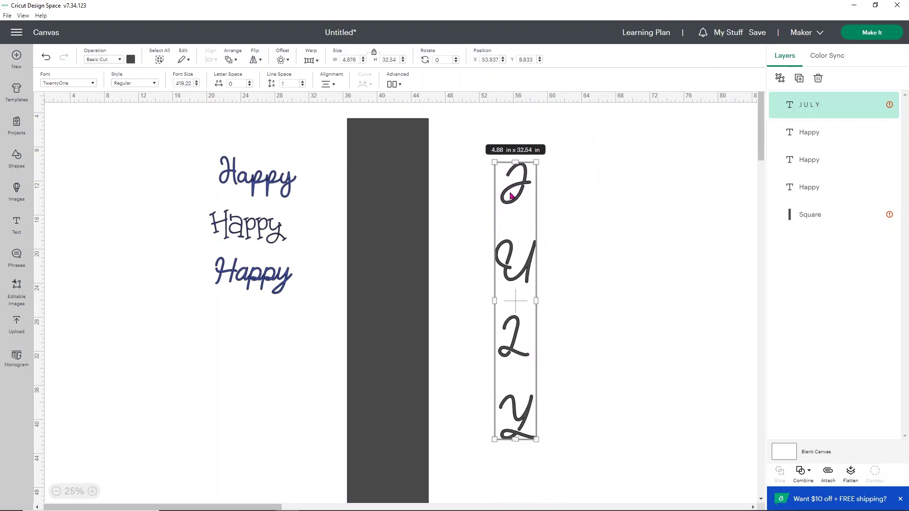
Set the font of the vertical "JULY" text to Awesome Everyday Caps
left_click(58, 89)
left_click_drag(305, 138, 244, 145)
type("awesome")
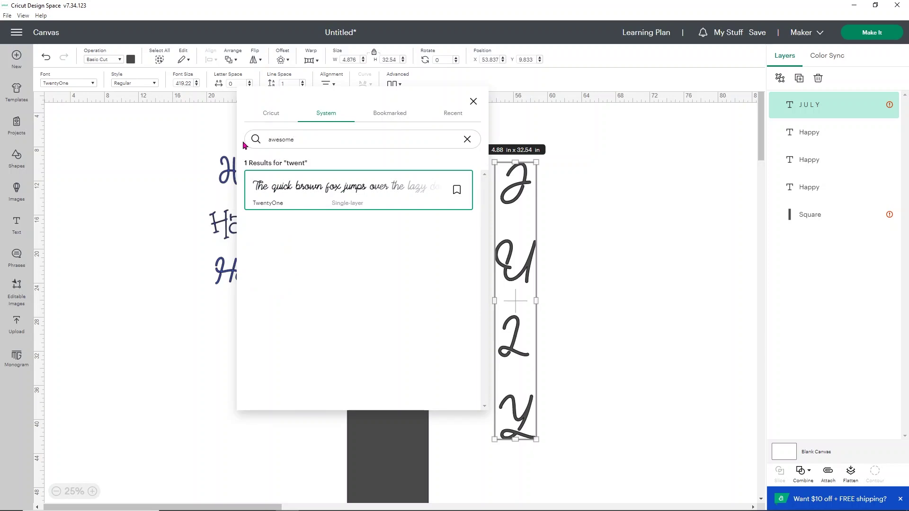
left_click(280, 232)
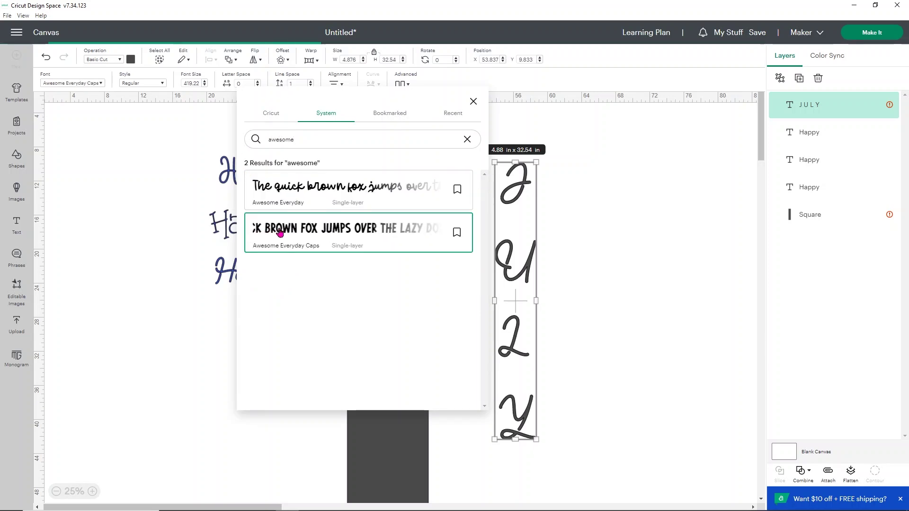
left_click(533, 216)
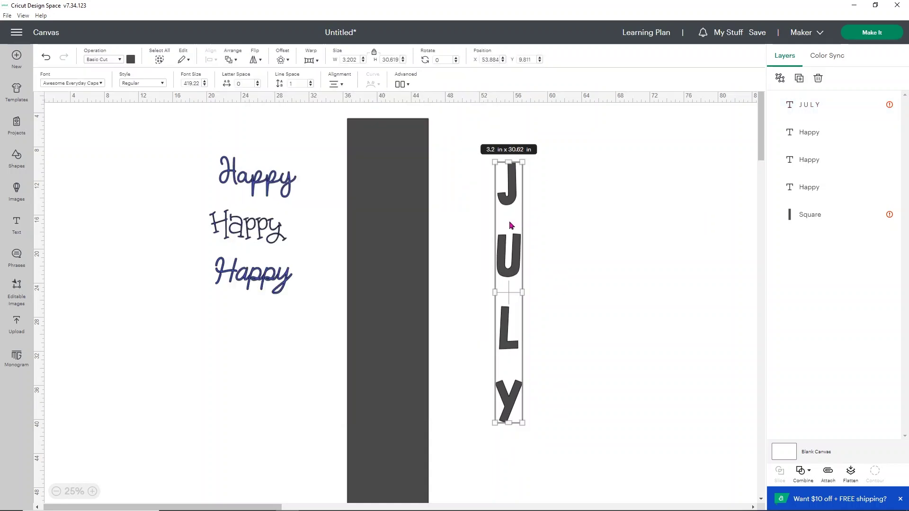
Duplicate the vertical "JULY" and place the copy between the "Happy" texts and the rectangle
left_click(799, 78)
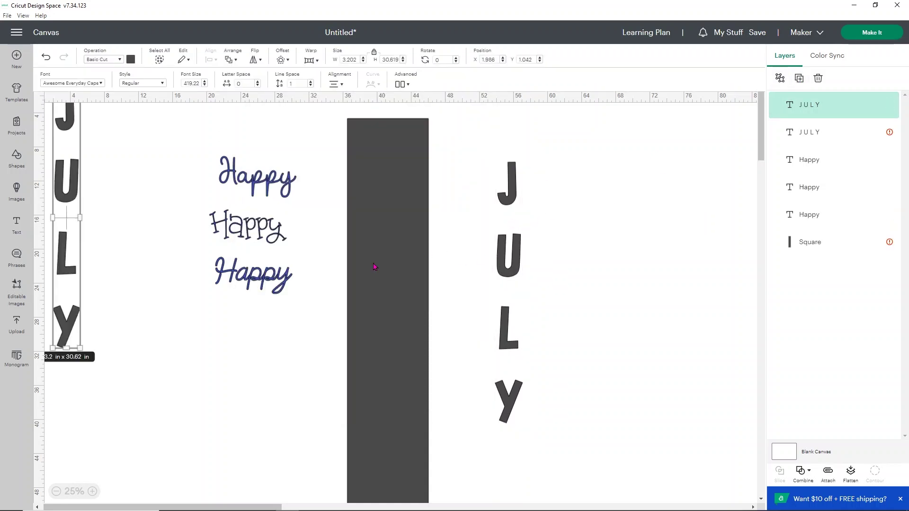
left_click_drag(68, 261, 211, 308)
left_click_drag(308, 358, 316, 355)
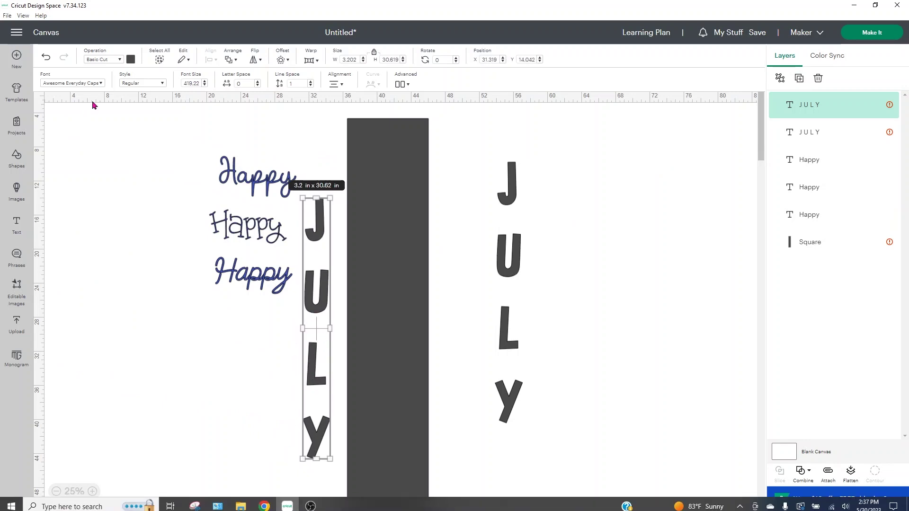
Set the copied "JULY" to the CLN-TingleTangle font and place it right of the Awesome Everyday Caps version
left_click(96, 85)
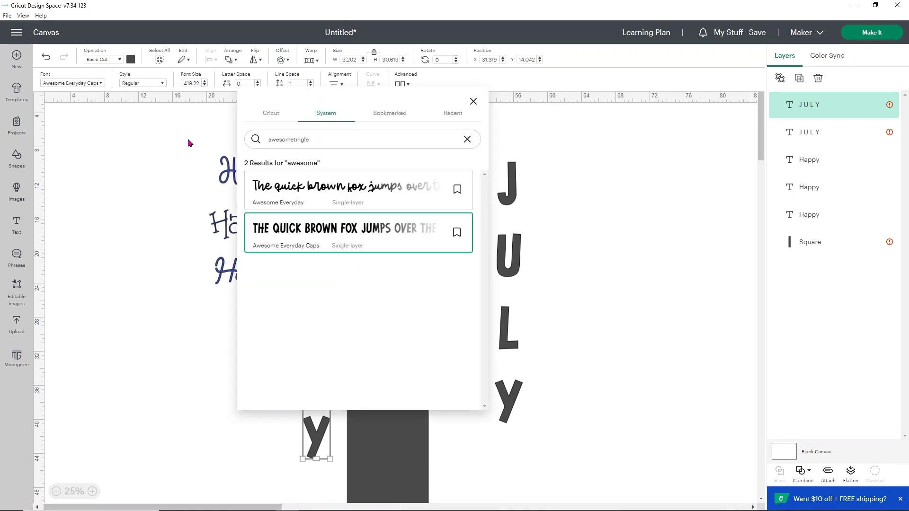
key("Return")
type("tingle")
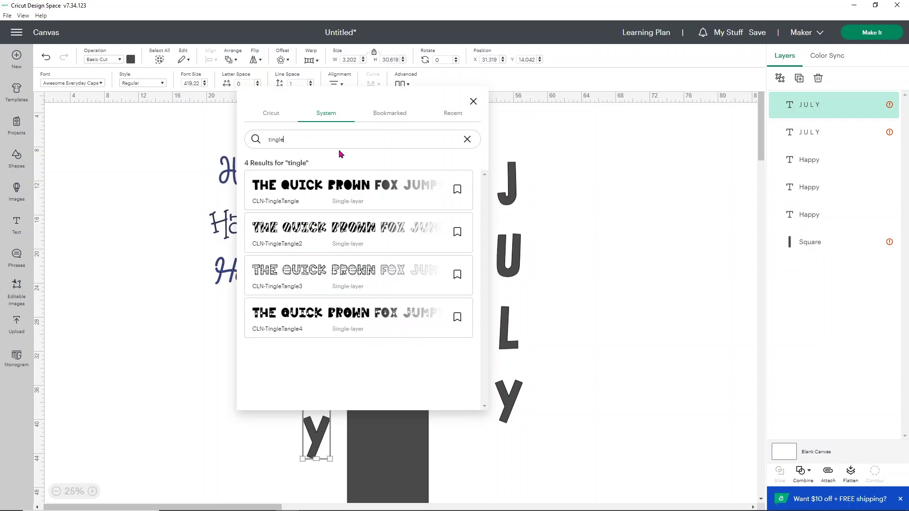
left_click(308, 186)
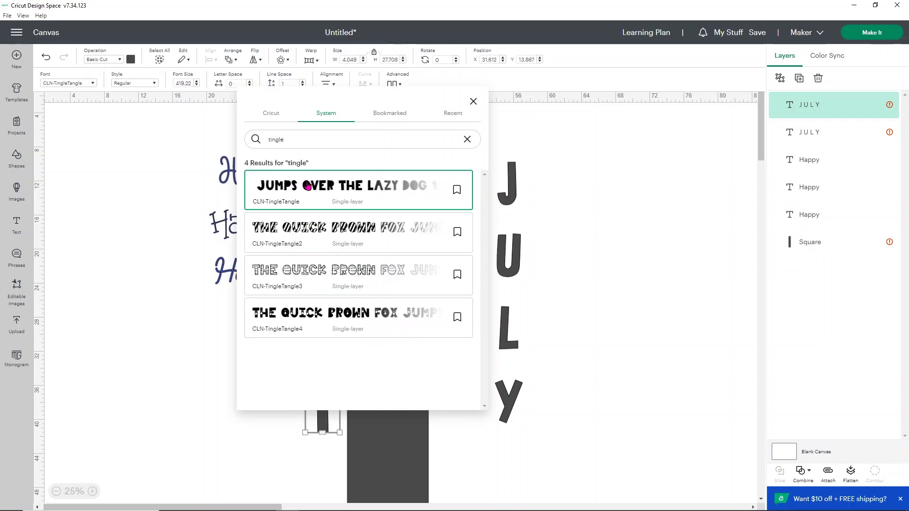
left_click(590, 199)
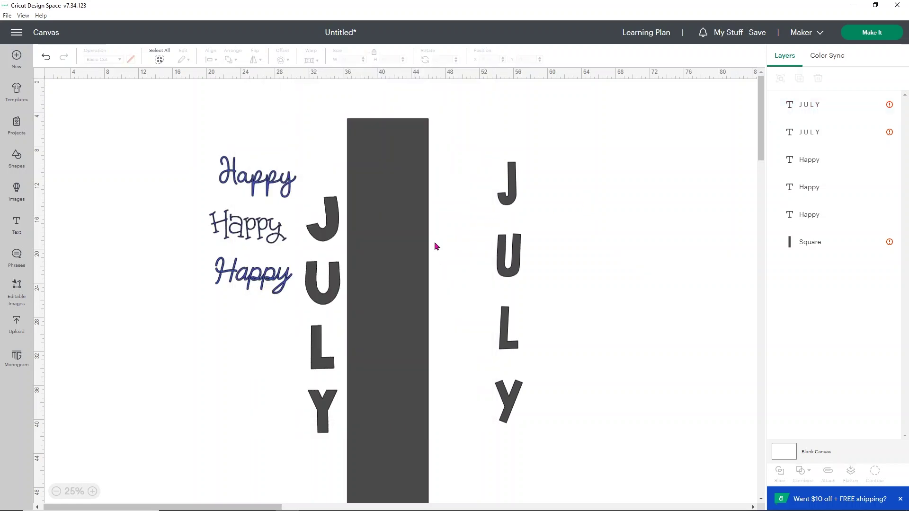
left_click_drag(333, 291, 565, 272)
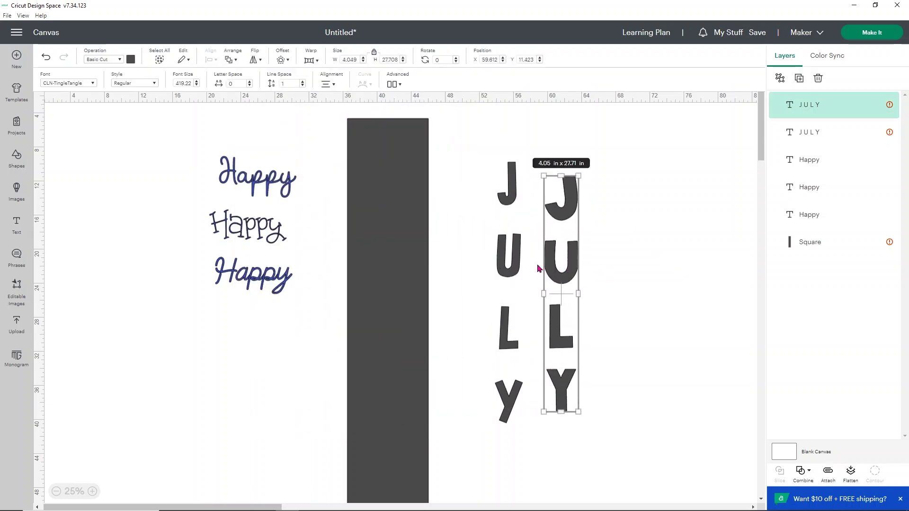
Duplicate the CLN-TingleTangle "JULY", place the copy left of the rectangle and set its font to Enjoy Summer
left_click(799, 78)
left_click_drag(94, 222, 322, 318)
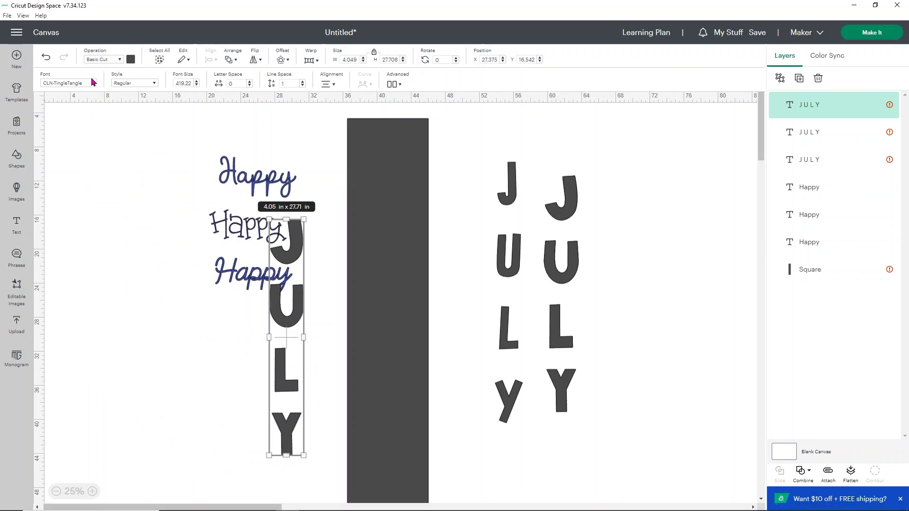
left_click(71, 83)
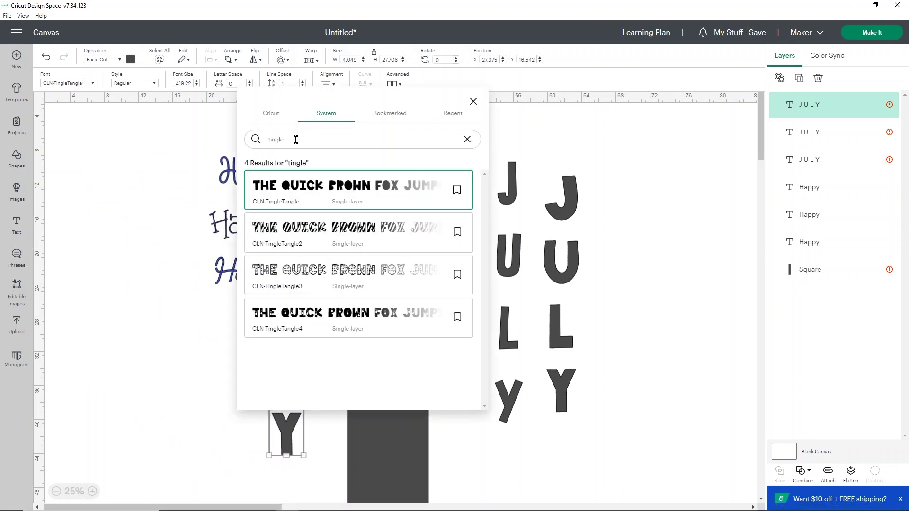
type("enjoy")
key("BackSpace")
key("BackSpace")
key("BackSpace")
key("BackSpace")
key("BackSpace")
key("BackSpace")
key("BackSpace")
key("BackSpace")
key("BackSpace")
key("BackSpace")
key("BackSpace")
type("Enjoy")
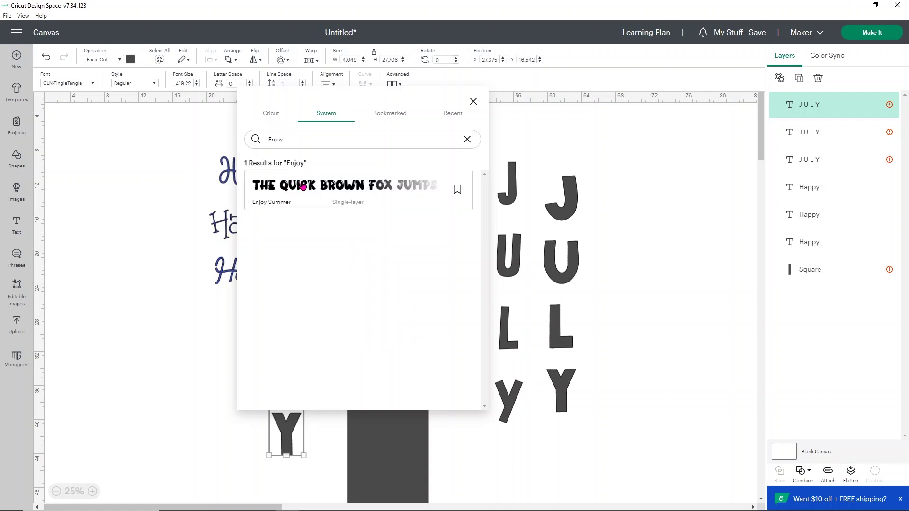
left_click(305, 186)
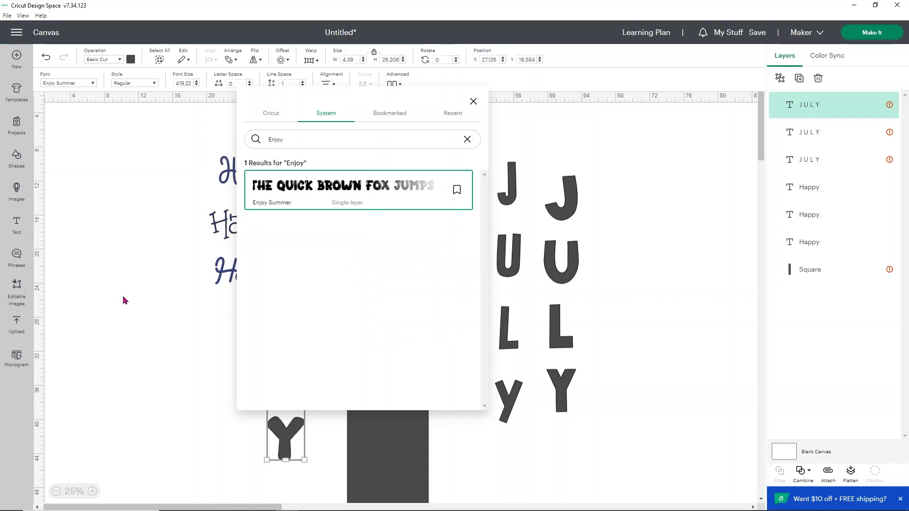
left_click(123, 300)
Move the Enjoy Summer "JULY" onto the dark rectangle and color it red
left_click_drag(289, 321, 468, 256)
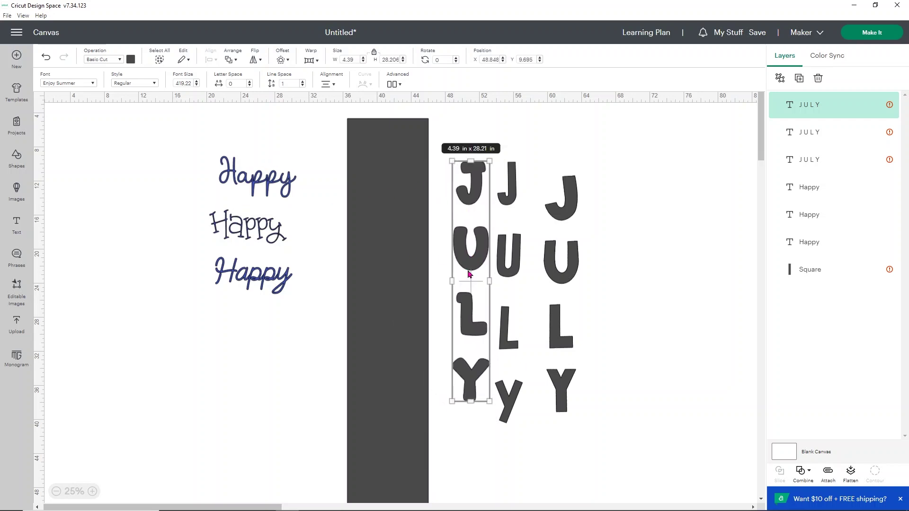
left_click_drag(469, 321, 446, 333)
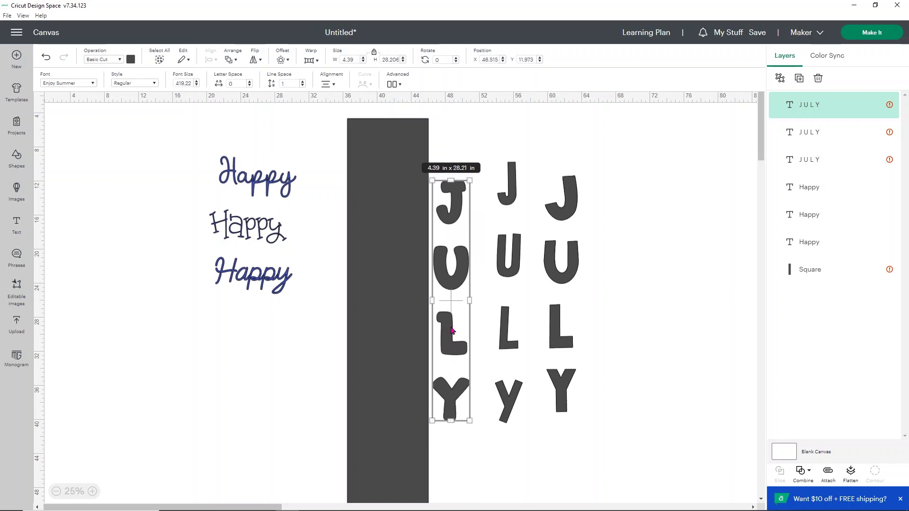
left_click_drag(459, 269, 397, 301)
left_click(130, 60)
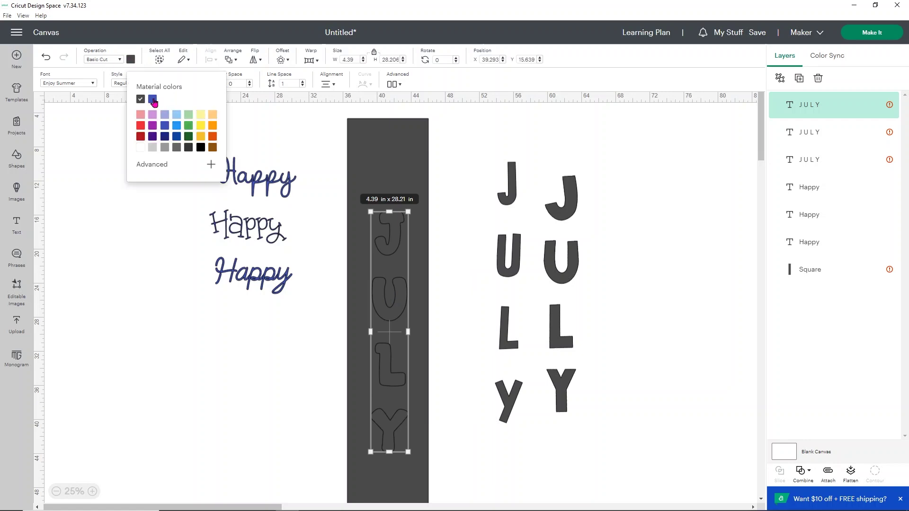
left_click(141, 126)
Color the Awesome Everyday Caps and CLN-TingleTangle "JULY" texts the same red
left_click(505, 256)
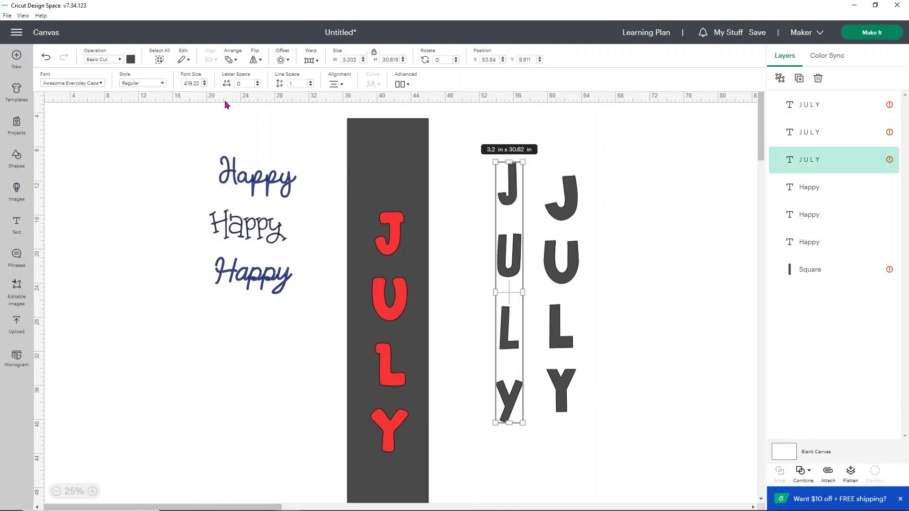
left_click(131, 60)
left_click(140, 125)
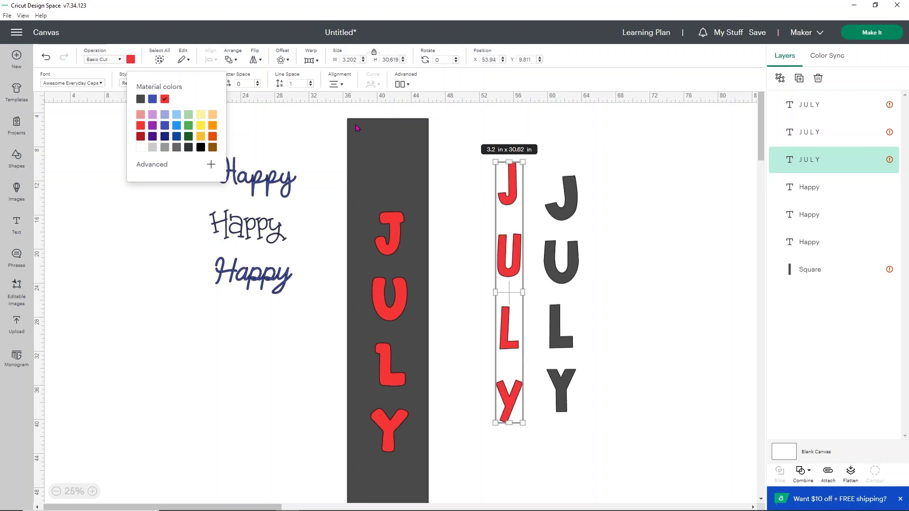
left_click(572, 201)
left_click(132, 60)
left_click(141, 125)
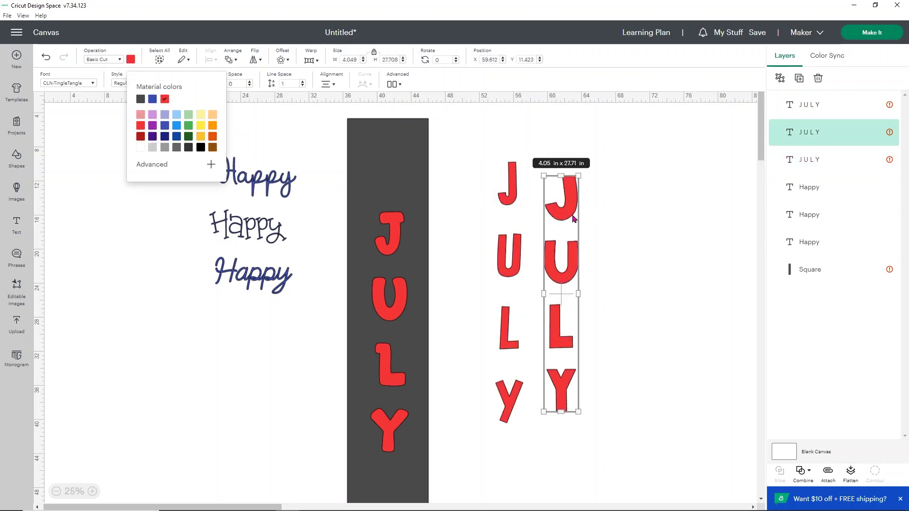
Place the lowest "Happy" text at the top of the rectangle with the Enjoy Summer "JULY" directly beneath it
left_click_drag(573, 218, 590, 229)
left_click_drag(388, 303, 388, 321)
left_click_drag(276, 287, 409, 157)
left_click_drag(394, 264, 394, 208)
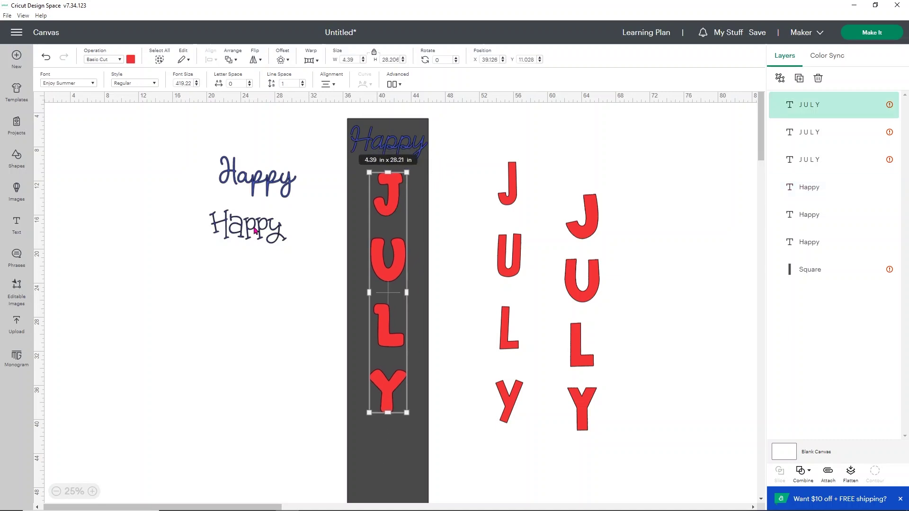
left_click(448, 198)
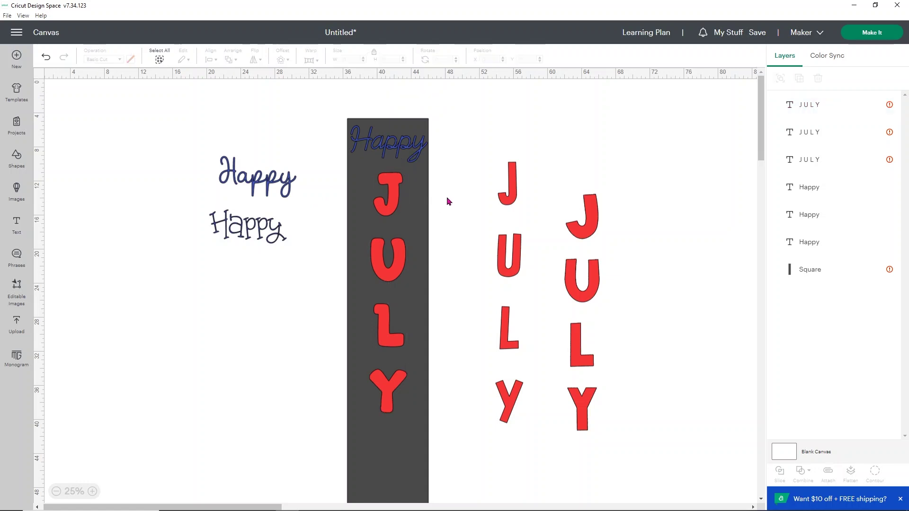
Delete the two unused "Happy" texts and the two "JULY" texts right of the rectangle
left_click(383, 231)
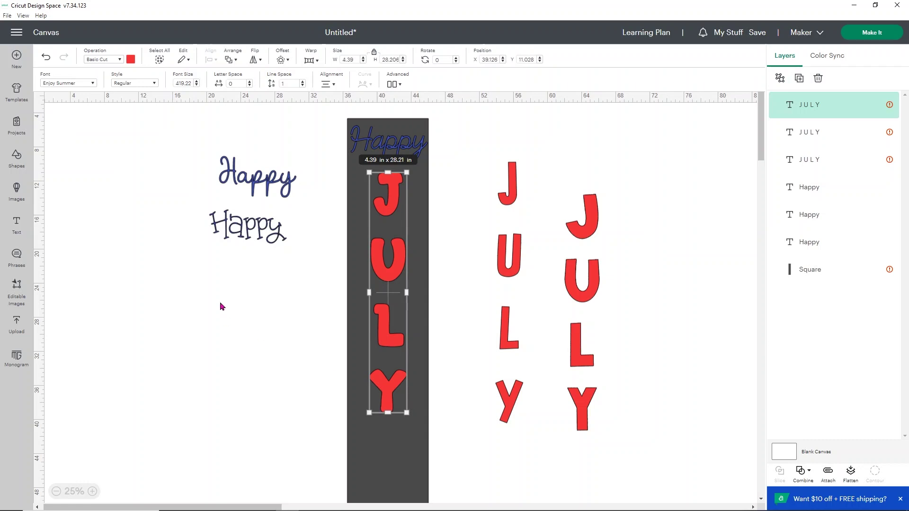
left_click_drag(268, 288, 236, 159)
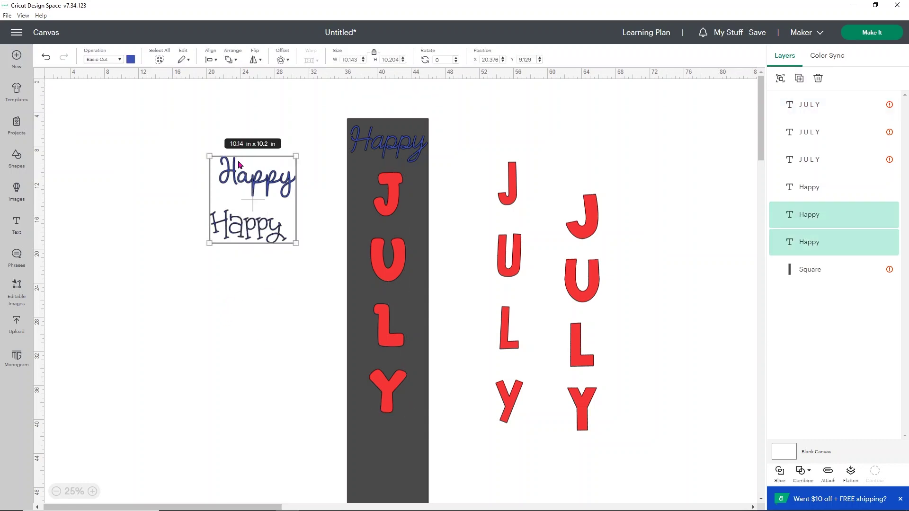
key("Delete")
left_click_drag(504, 150, 598, 331)
key("Delete")
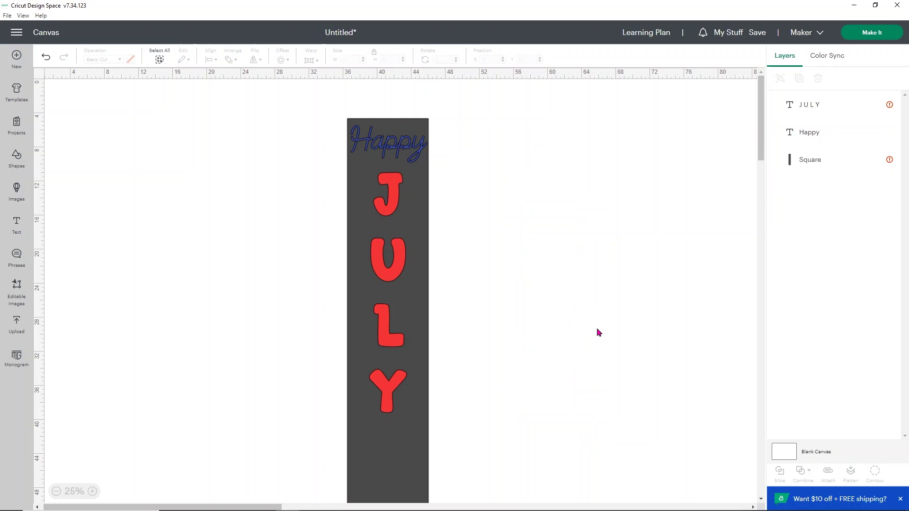
Enlarge the red "JULY" to about 6.5 x 41.77 in and position it within the rectangle below "Happy"
left_click_drag(391, 190, 383, 185)
left_click_drag(399, 410, 418, 502)
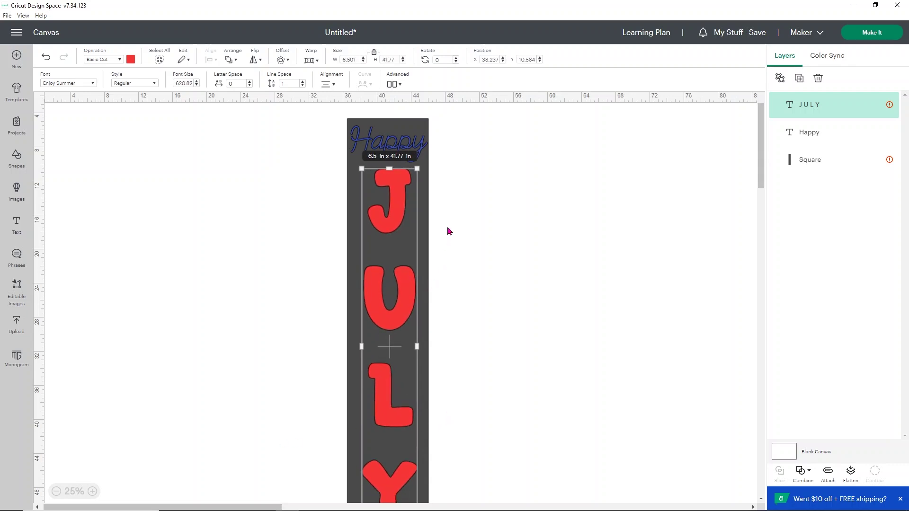
scroll(268, 253, "down", 4)
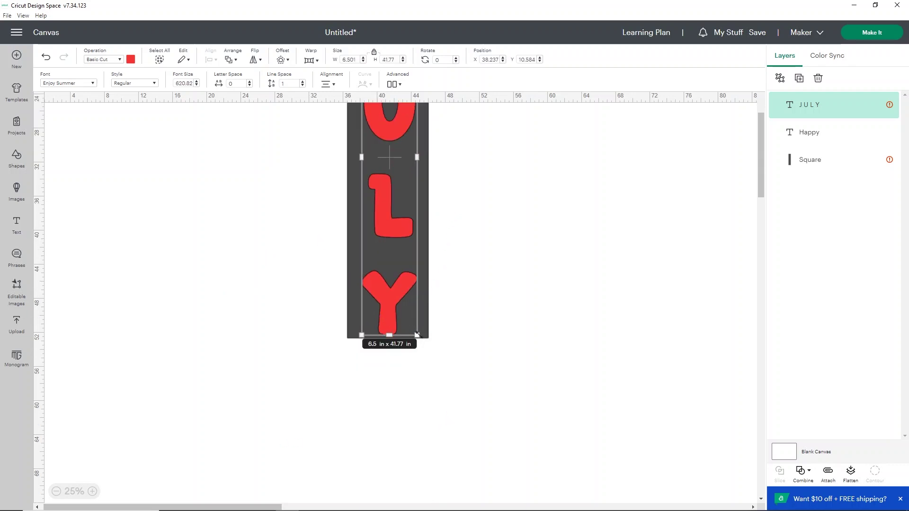
scroll(465, 297, "up", 3)
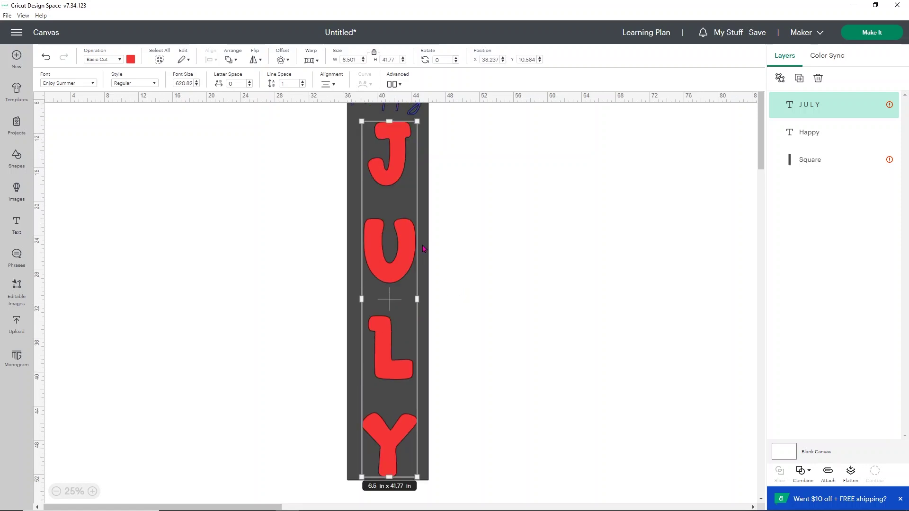
left_click_drag(399, 169, 399, 163)
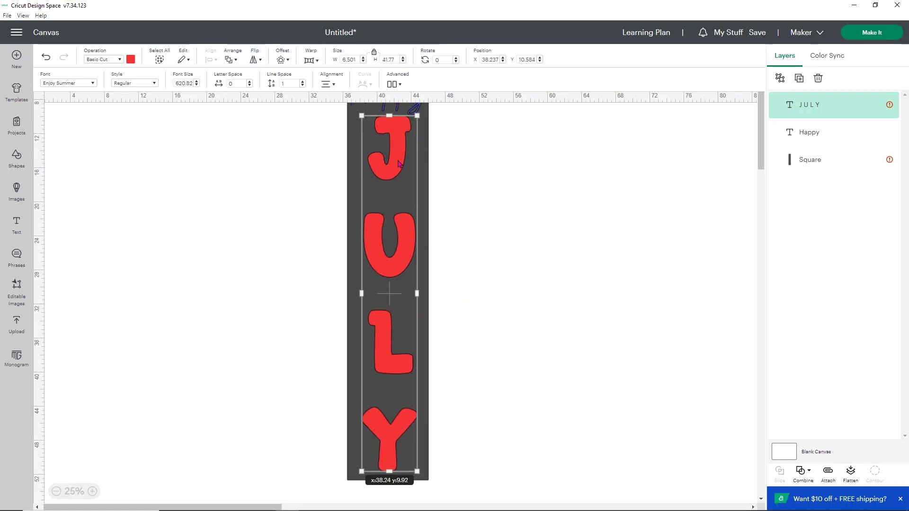
left_click(467, 295)
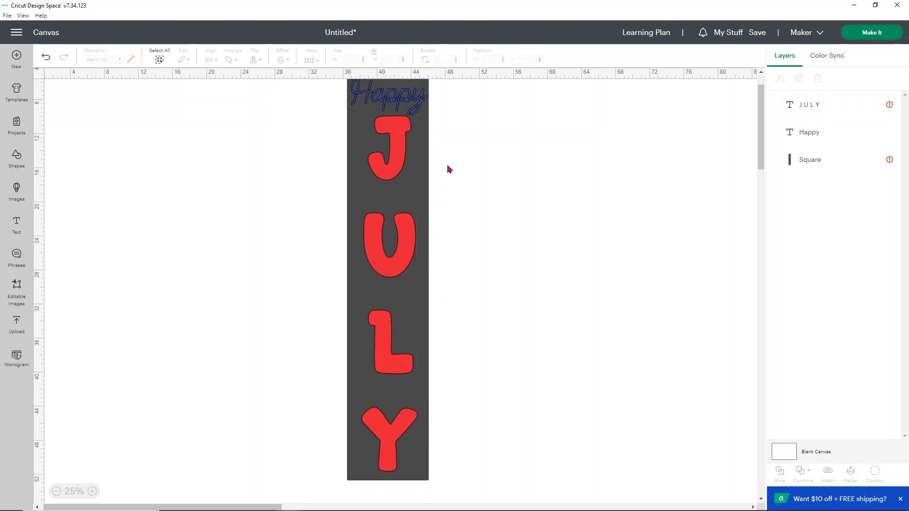
Tighten the line space of the vertical "JULY" text, trying -5 and settling on -2
left_click(421, 100)
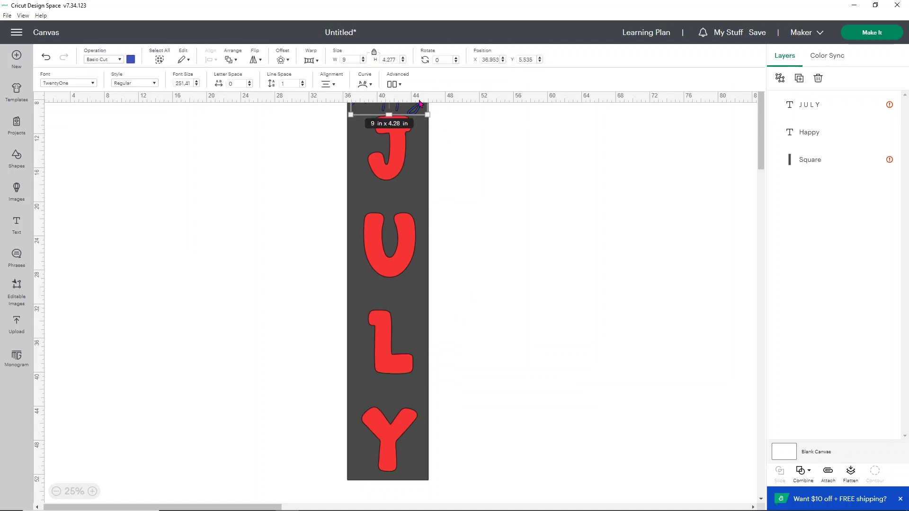
left_click(414, 230)
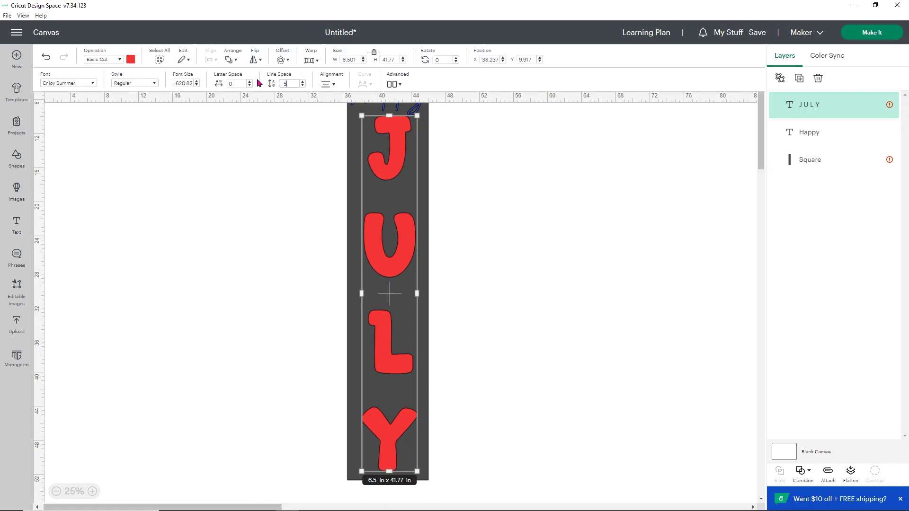
key("Return")
left_click(296, 81)
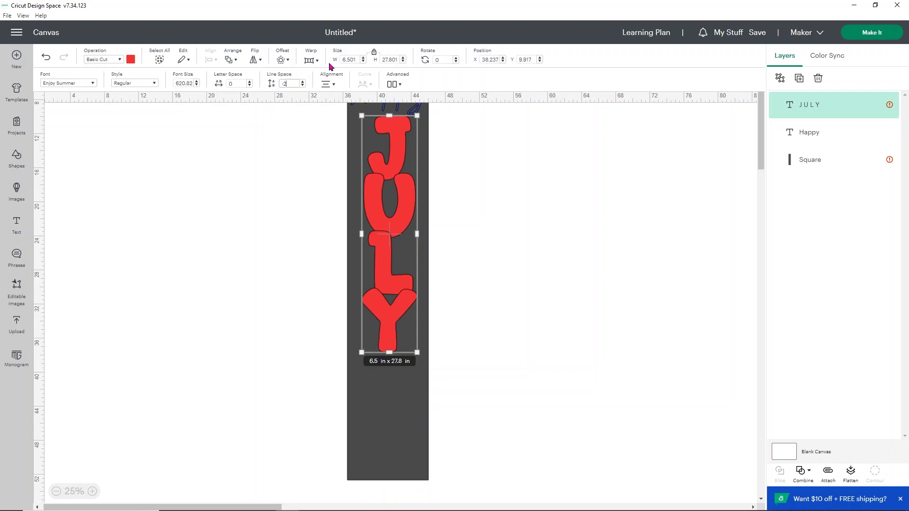
key("Return")
left_click(592, 303)
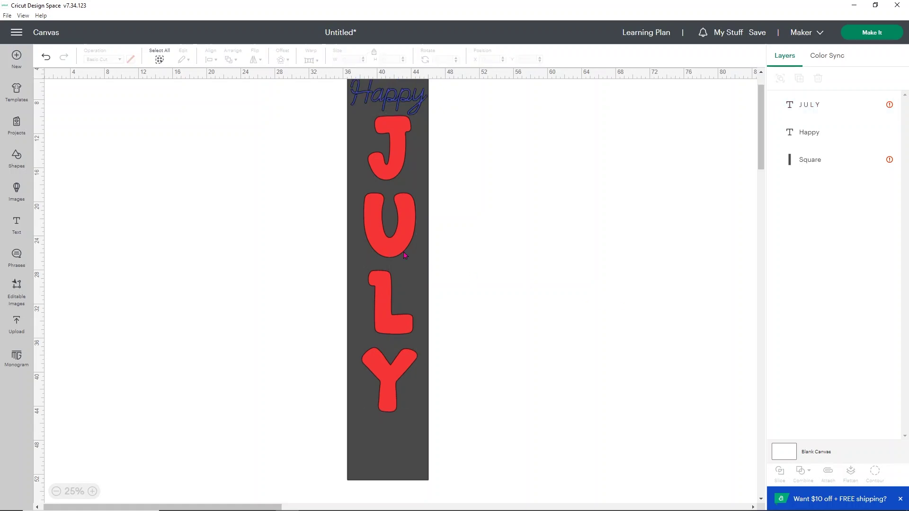
Move the red "JULY" down the rectangle to leave a gap below "Happy"
left_click_drag(395, 242, 396, 259)
left_click_drag(397, 421, 400, 420)
left_click(459, 483)
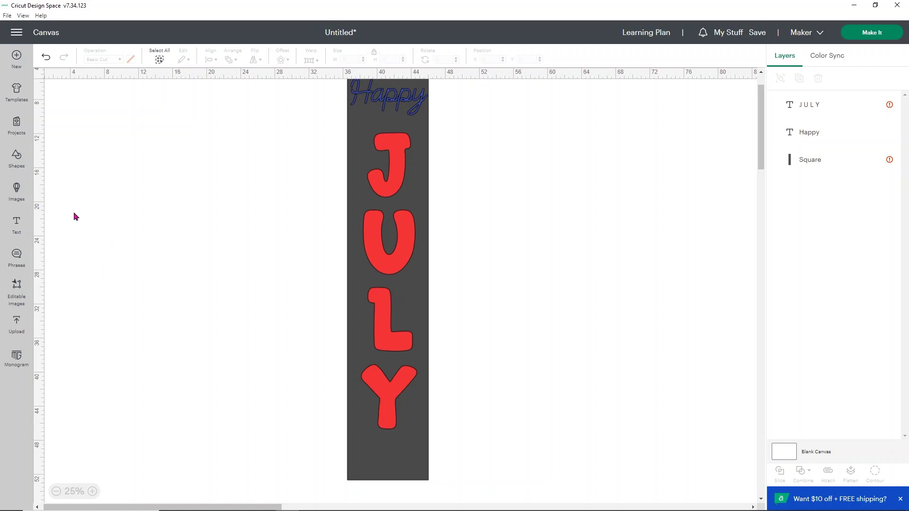
Search the image library for "firework" and add the "4th" firework, two rockets and the trio of firecrackers to the canvas
left_click(14, 192)
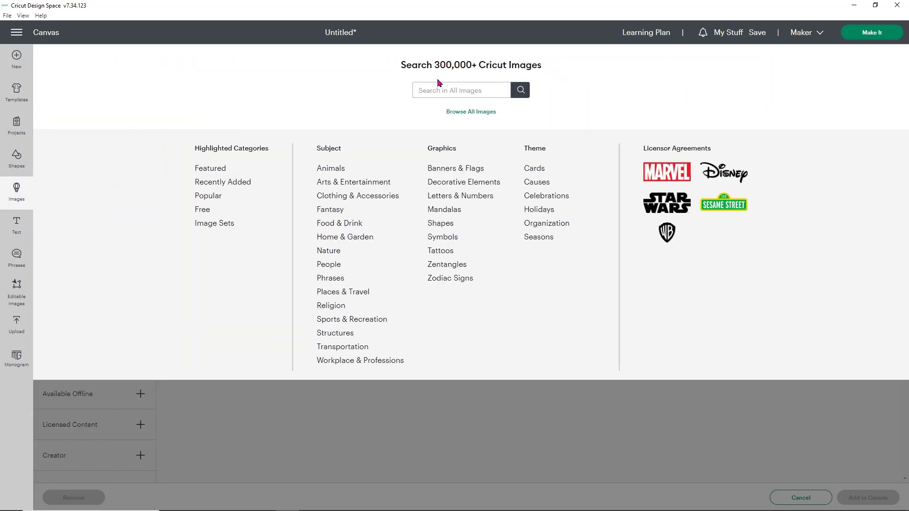
type("firework")
key("Return")
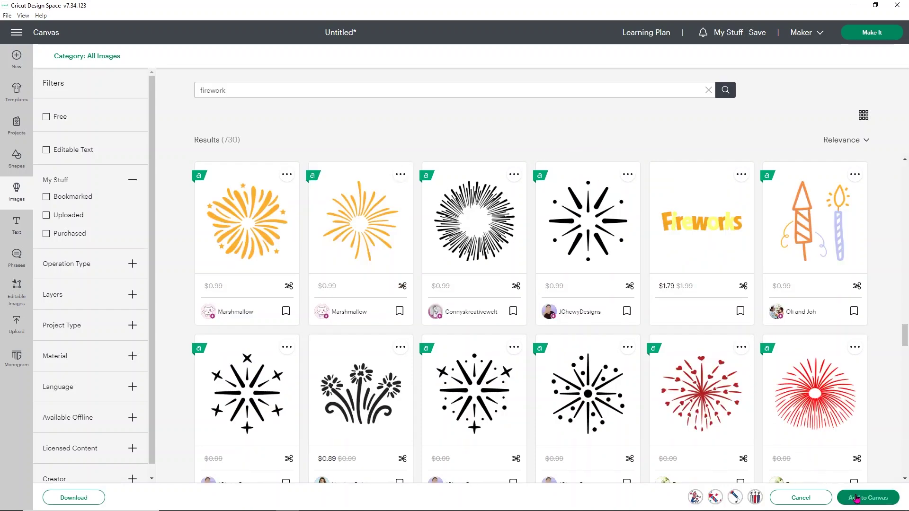
left_click(857, 499)
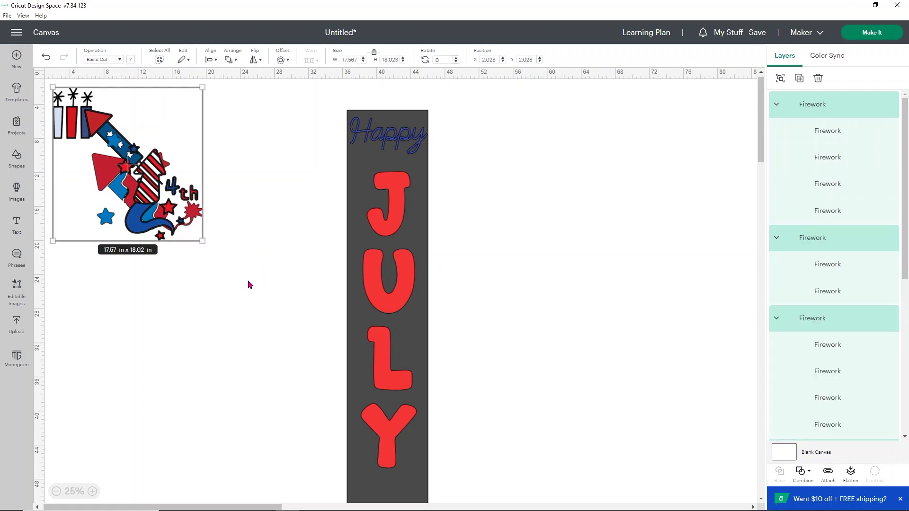
Place the "4th" firework image on the sign below "Happy" and move the red "JULY" down to make room for it
left_click(218, 244)
left_click_drag(188, 226, 408, 194)
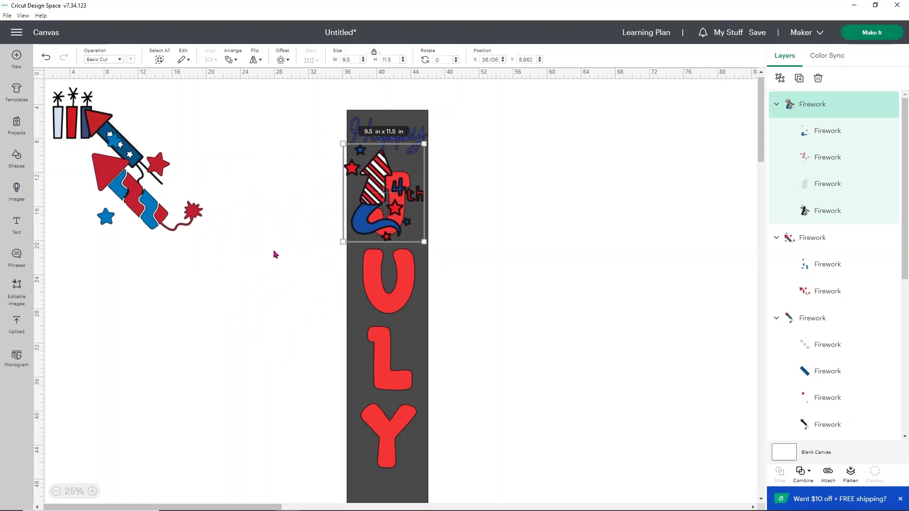
left_click_drag(379, 305, 398, 373)
scroll(421, 307, "down", 4)
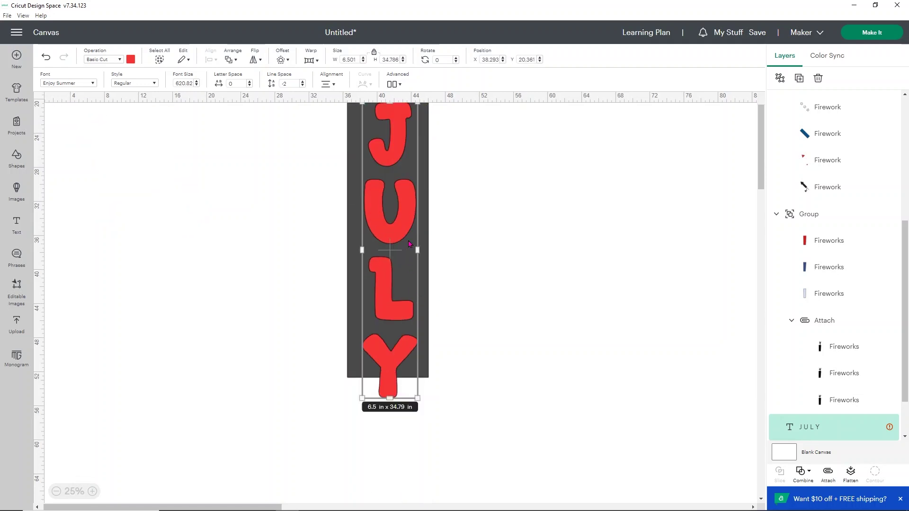
scroll(450, 213, "up", 5)
Shrink the "4th" firework to about 7.89 x 9.56 in and position it between "Happy" and "JULY"
left_click(416, 239)
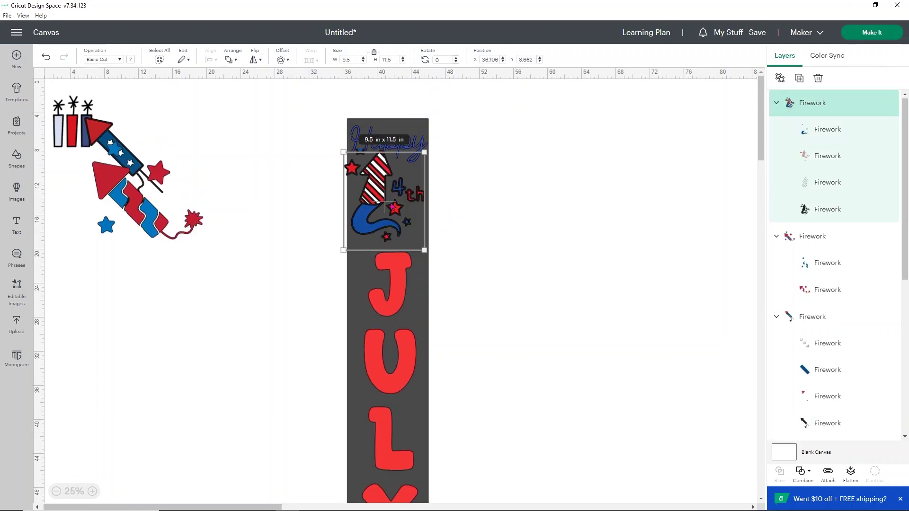
left_click_drag(424, 250, 410, 234)
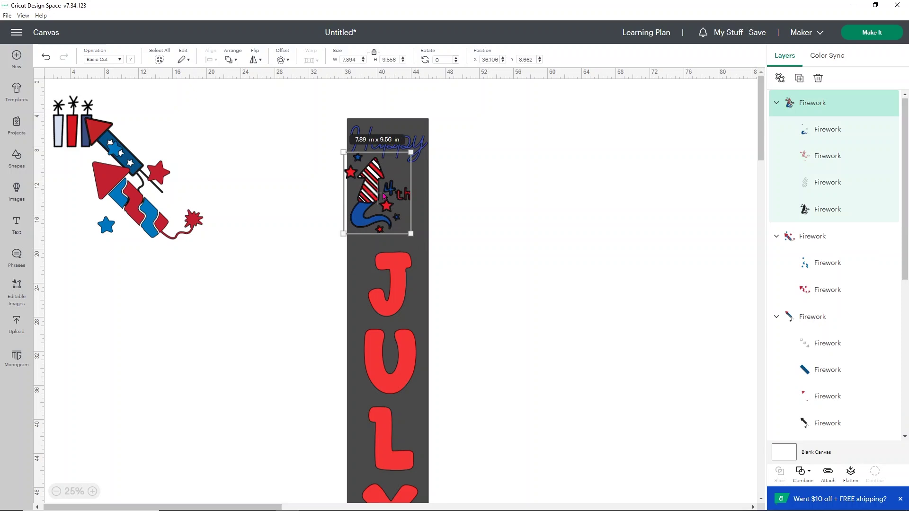
left_click_drag(380, 196, 390, 206)
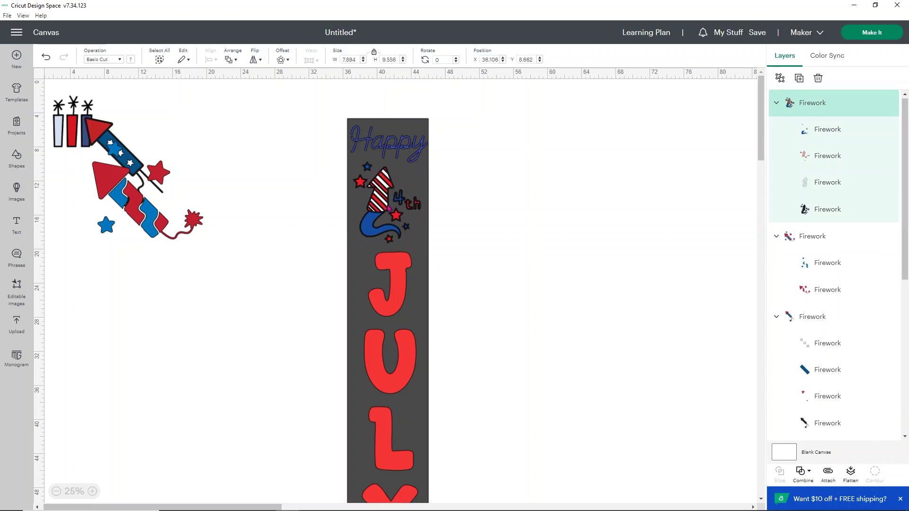
Shrink the red "JULY" to about 5.9 x 31.56 in and center it in the rectangle below the "4th" firework
left_click(391, 300)
scroll(473, 280, "down", 3)
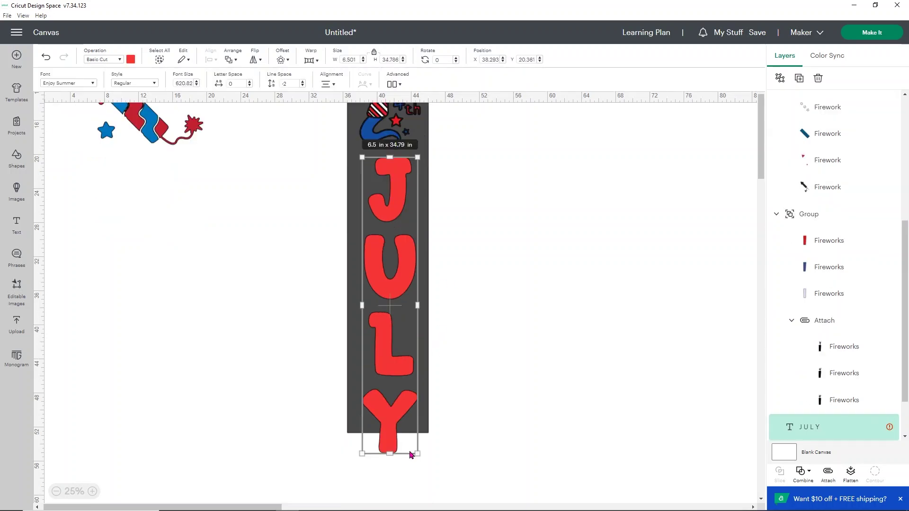
left_click_drag(412, 451, 412, 428)
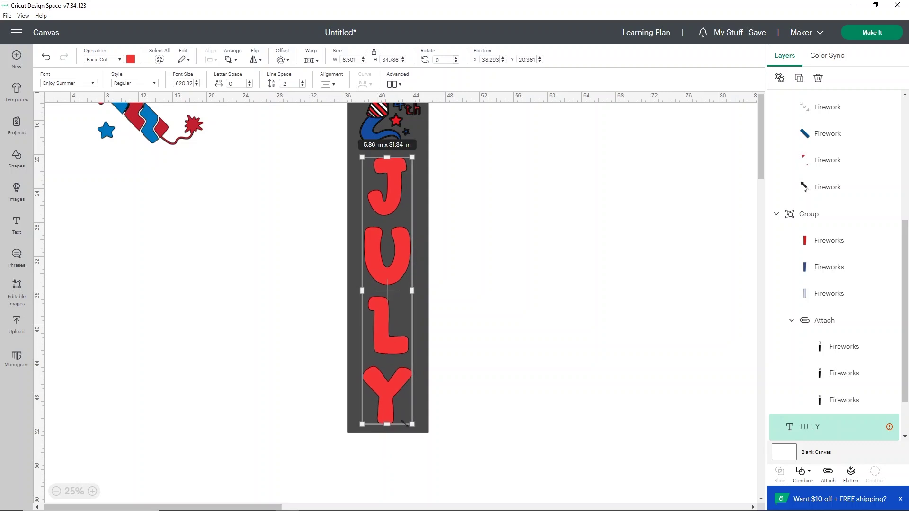
left_click(487, 352)
scroll(473, 351, "up", 3)
left_click_drag(397, 295, 399, 295)
scroll(450, 236, "down", 5)
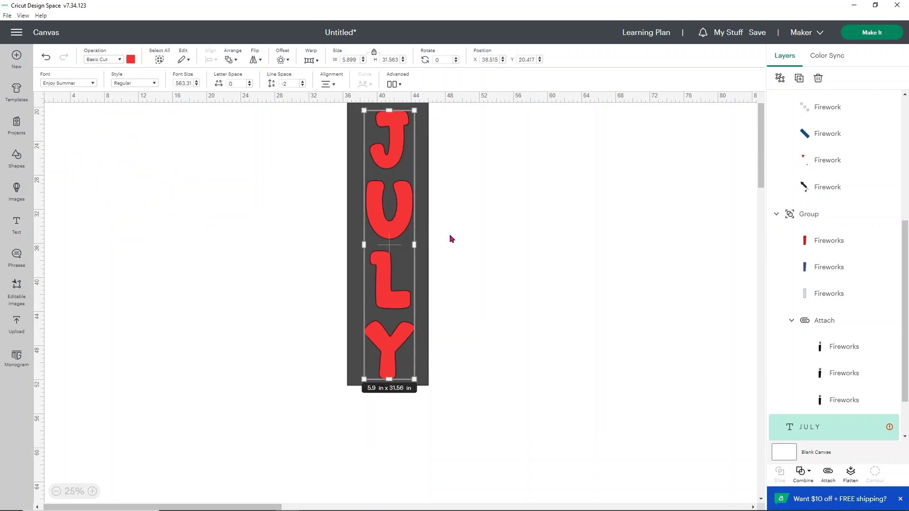
scroll(450, 235, "up", 5)
left_click(291, 268)
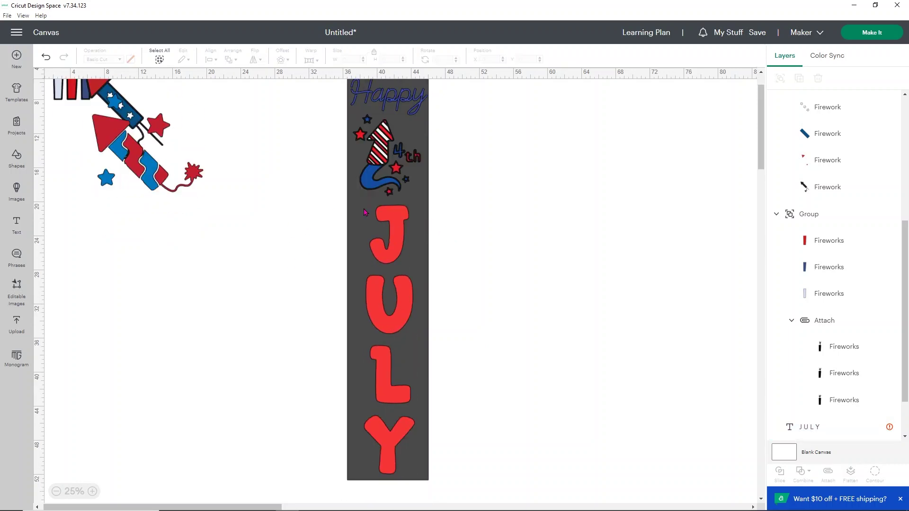
Delete the red-and-blue striped rocket image left of the sign
scroll(472, 161, "up", 2)
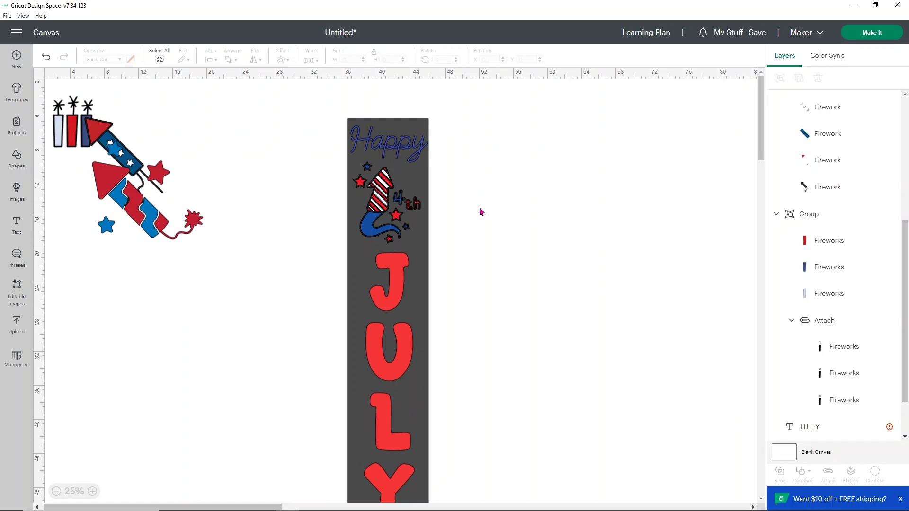
left_click_drag(145, 207, 260, 277)
key("Delete")
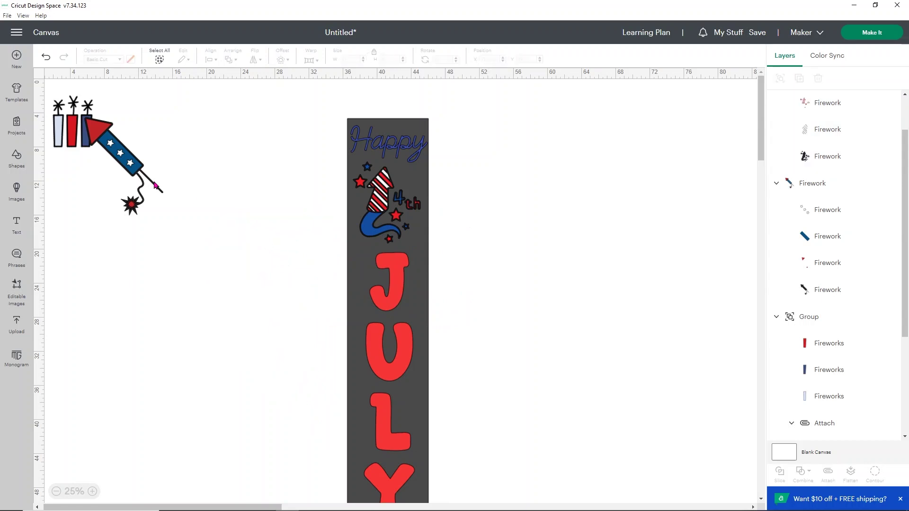
Pull the star rocket next to the sign, move the "4th" firework off it and raise "JULY" to just below "Happy"
left_click_drag(130, 155, 345, 301)
left_click_drag(374, 223, 516, 248)
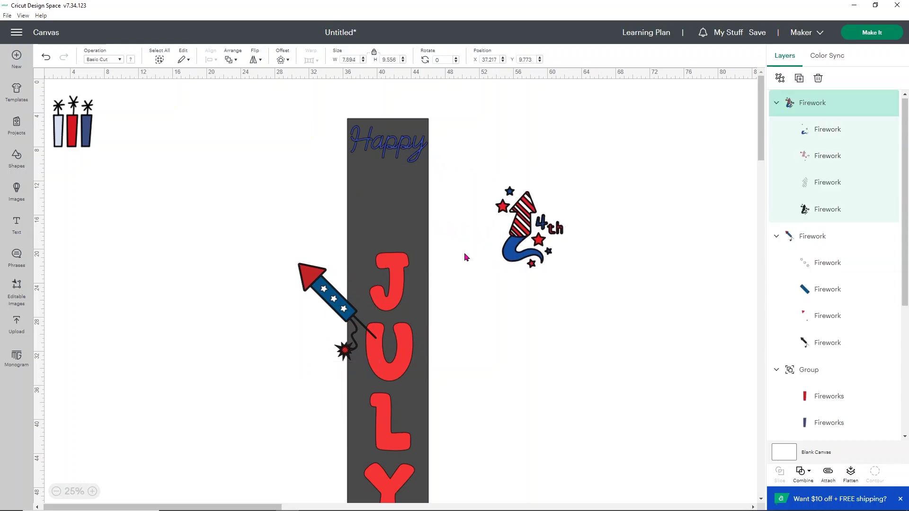
left_click_drag(394, 276, 393, 197)
Try the blue star rocket below "JULY" at about 7.15 x 8.94 in and delete it
left_click(256, 292)
left_click_drag(325, 290, 376, 456)
scroll(461, 467, "down", 2)
left_click_drag(430, 429, 411, 412)
left_click_drag(383, 369, 390, 386)
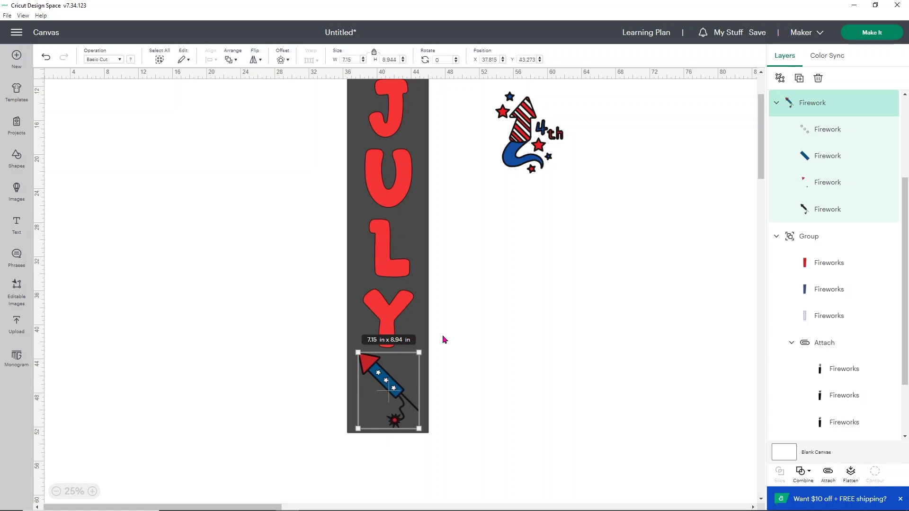
left_click(442, 335)
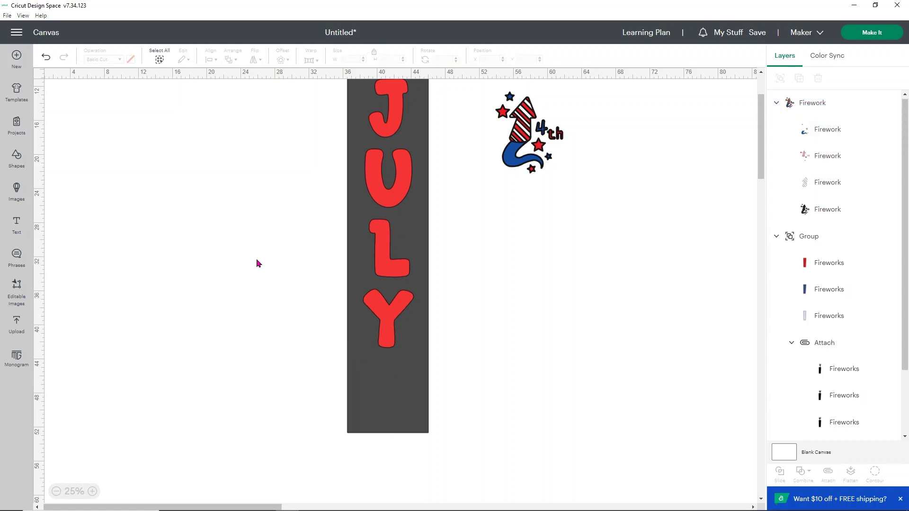
Try the three firecrackers below "JULY", enlarged to about 6.69 x 8.66 in, and delete them
scroll(509, 122, "up", 2)
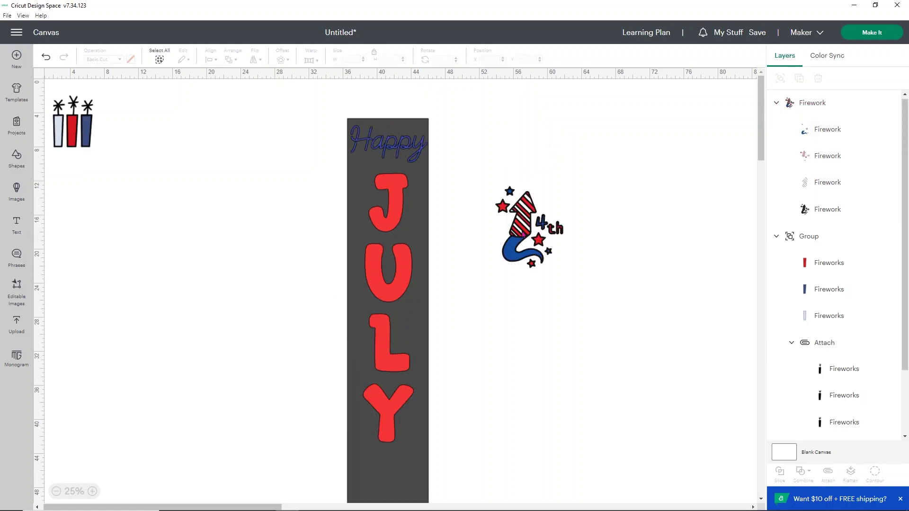
left_click_drag(87, 133, 403, 485)
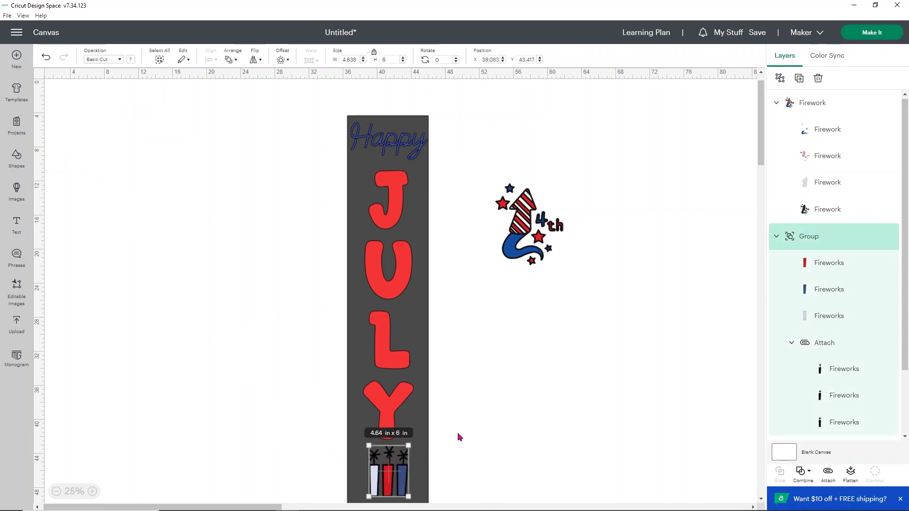
scroll(463, 435, "down", 1)
left_click_drag(383, 445, 416, 473)
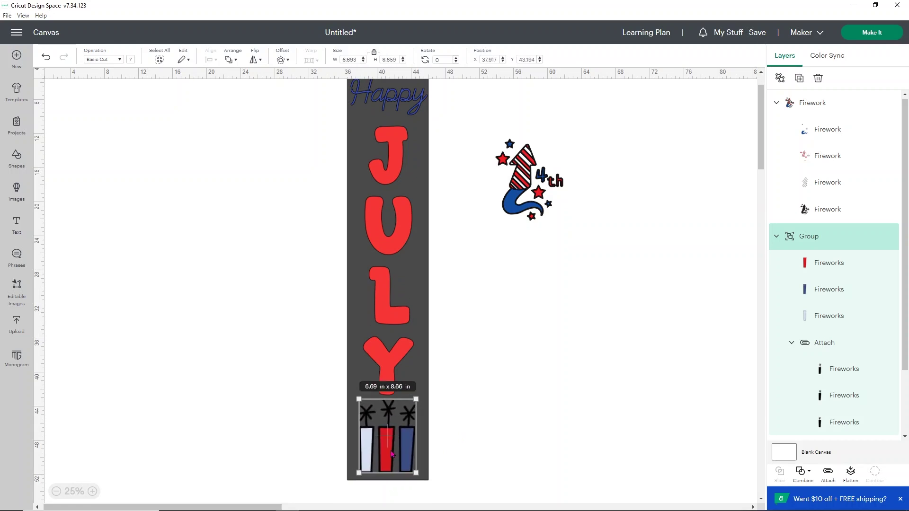
key("Delete")
Move "JULY" back down the sign, place the "4th" firework between it and "Happy", and center "JULY" horizontally
left_click_drag(391, 228, 399, 303)
left_click(610, 168)
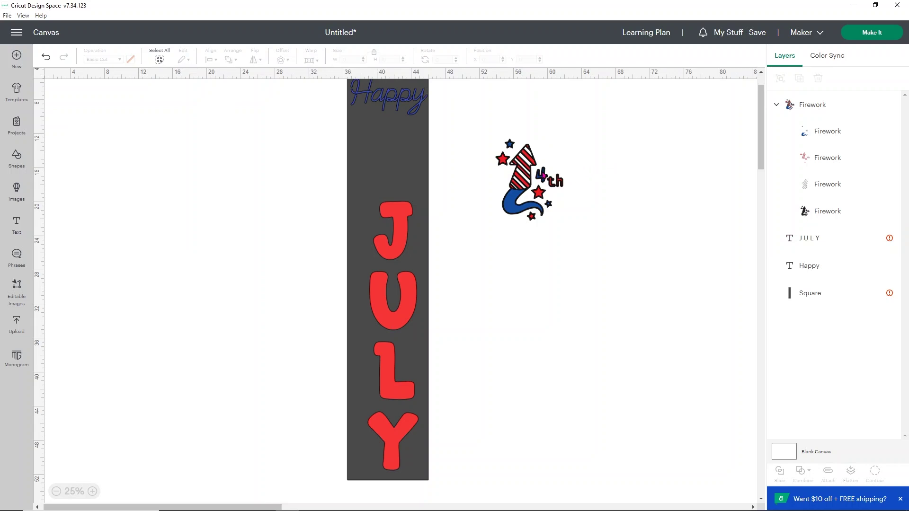
left_click(545, 176)
scroll(475, 226, "up", 2)
left_click_drag(530, 226, 387, 205)
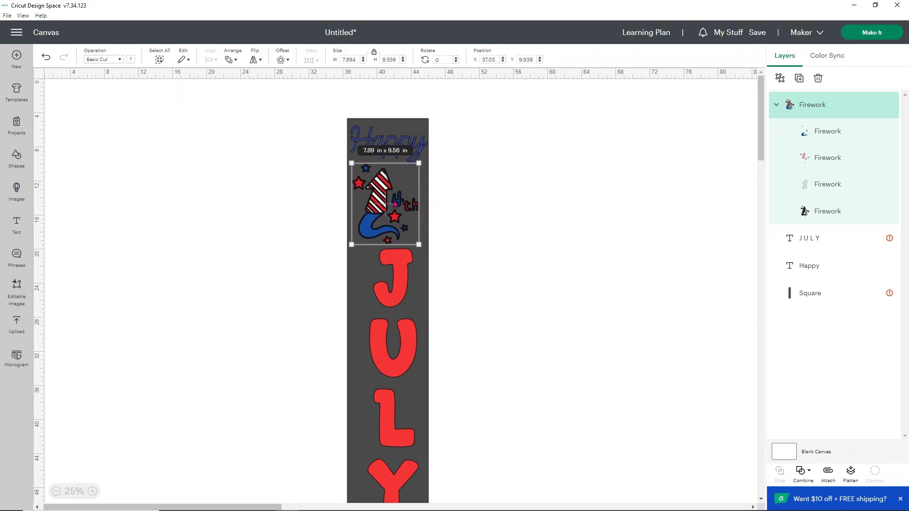
left_click(581, 172)
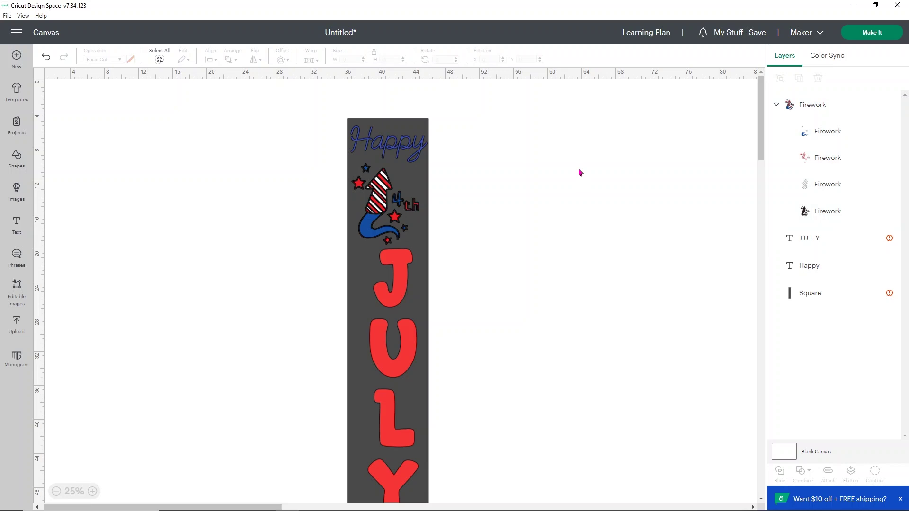
left_click_drag(400, 272, 395, 272)
Change the sign rectangle's color from the material colors to white
left_click(349, 256)
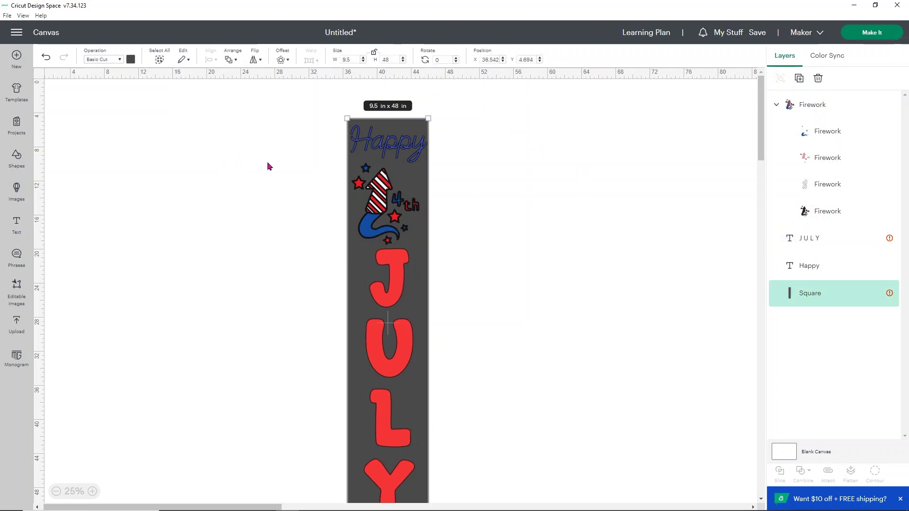
left_click(130, 60)
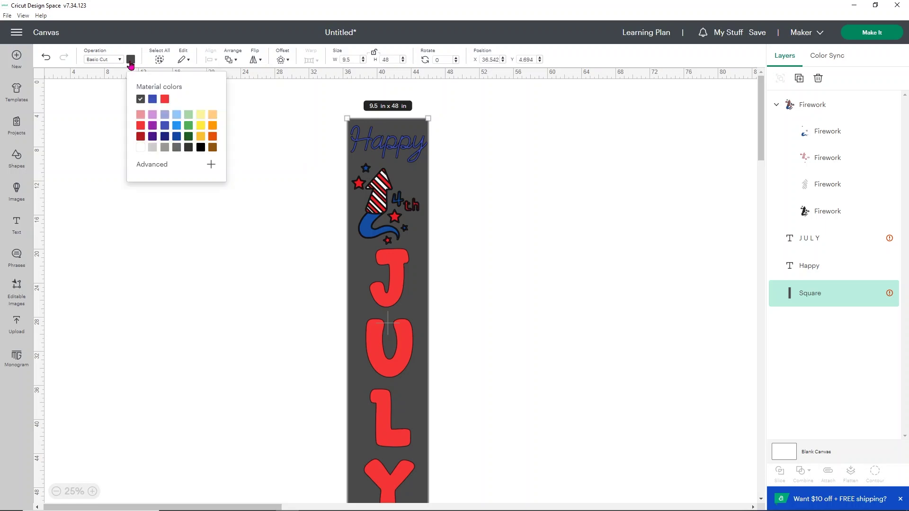
left_click(140, 149)
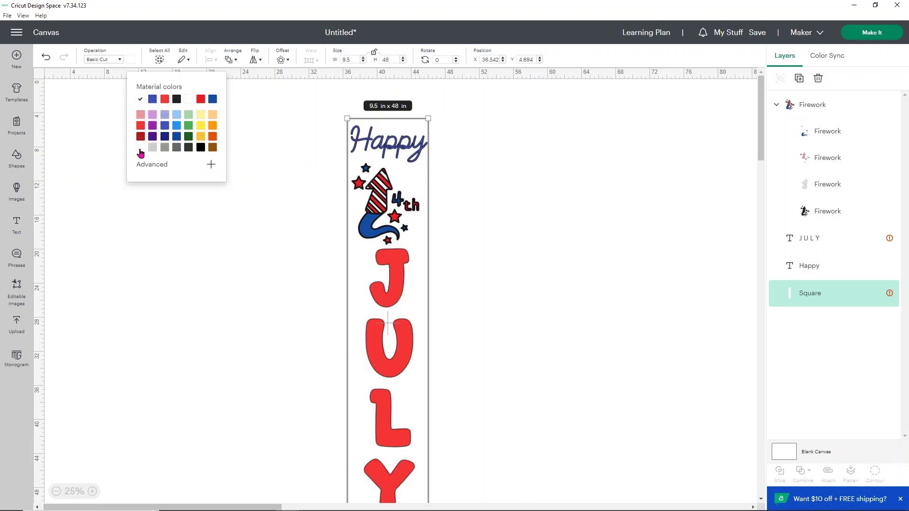
left_click(169, 232)
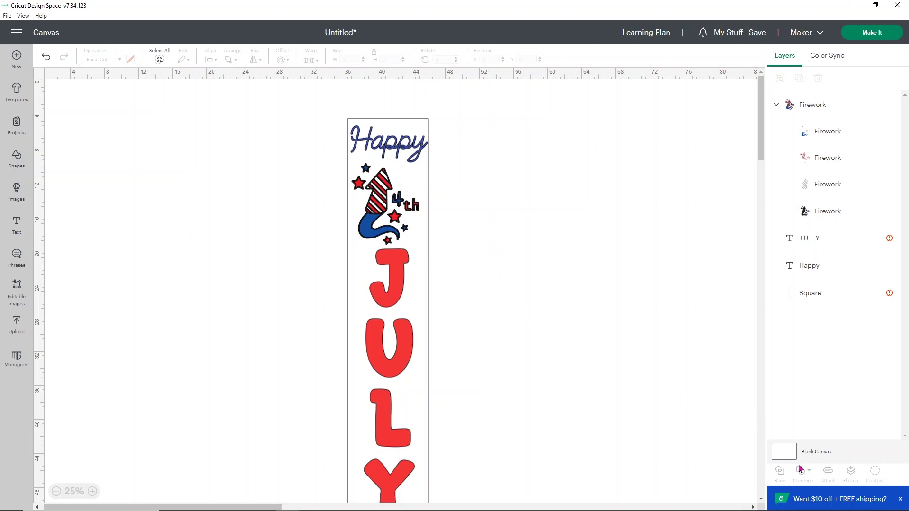
Set the canvas background color to gray and bring the whole sign into view
left_click(819, 448)
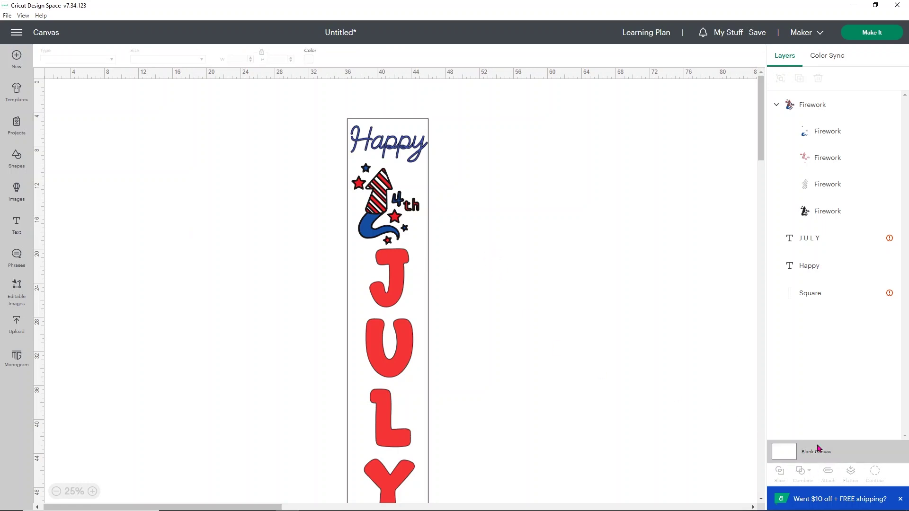
left_click(309, 60)
left_click(342, 142)
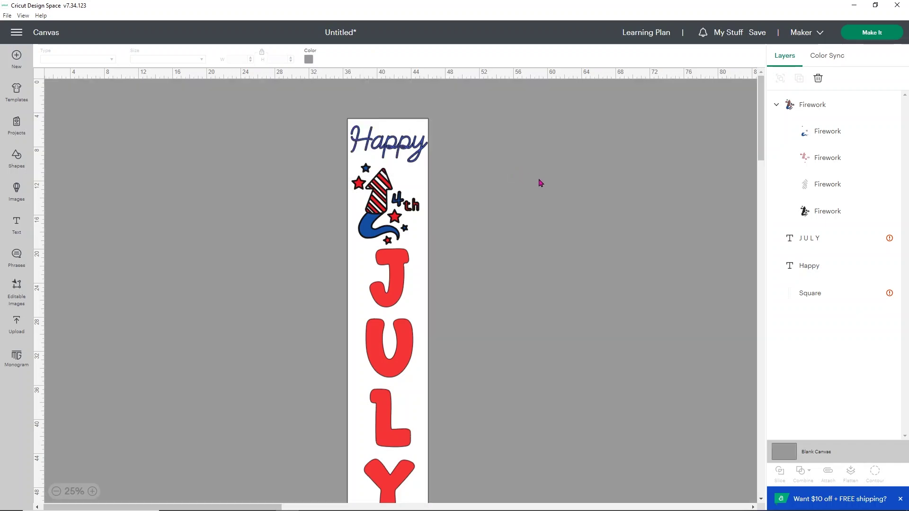
scroll(761, 142, "down", 1)
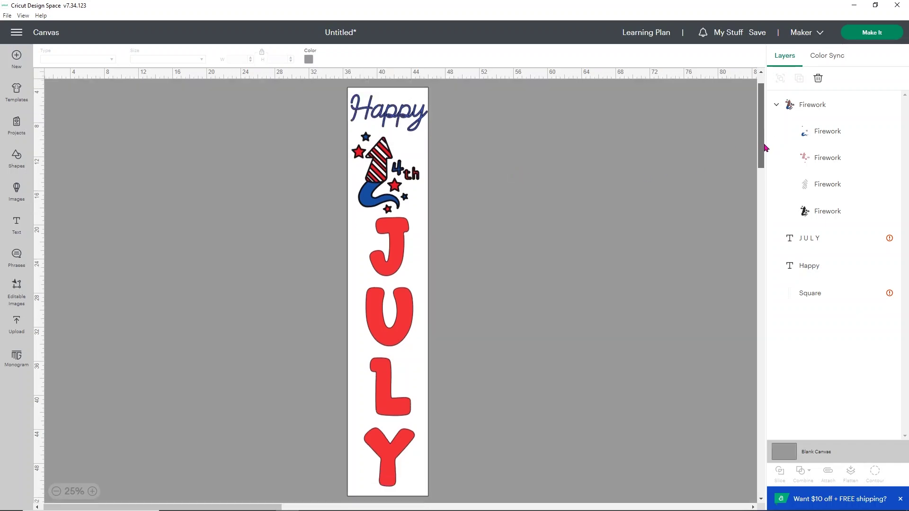
left_click_drag(762, 145, 762, 142)
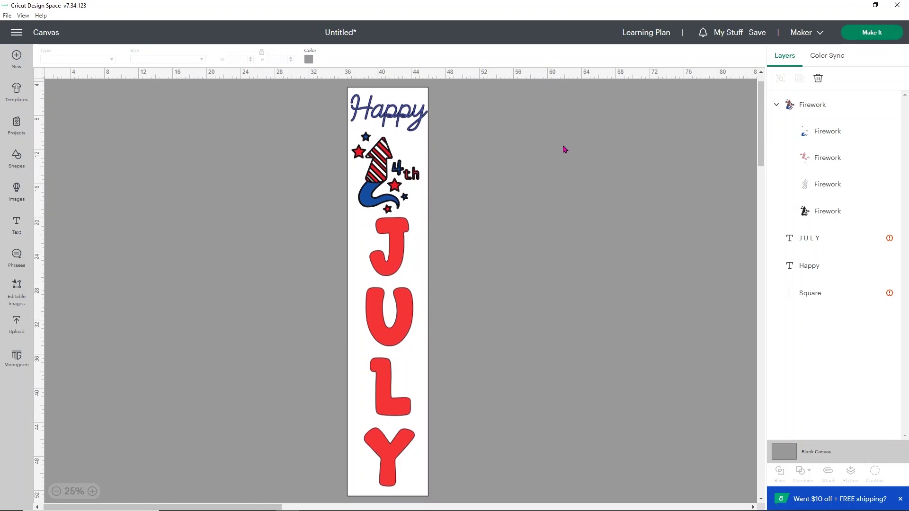
Hide the "4" contour in the firework's blue layer
left_click(889, 214)
left_click(889, 213)
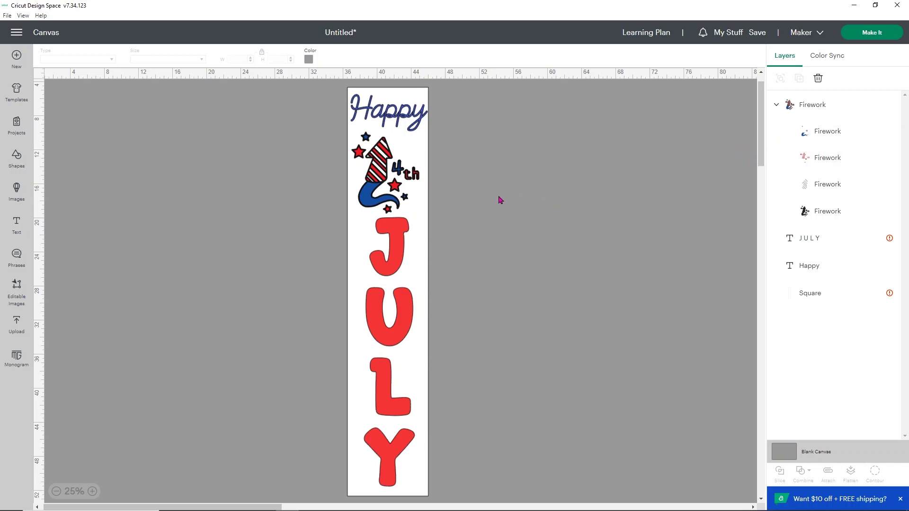
left_click(825, 129)
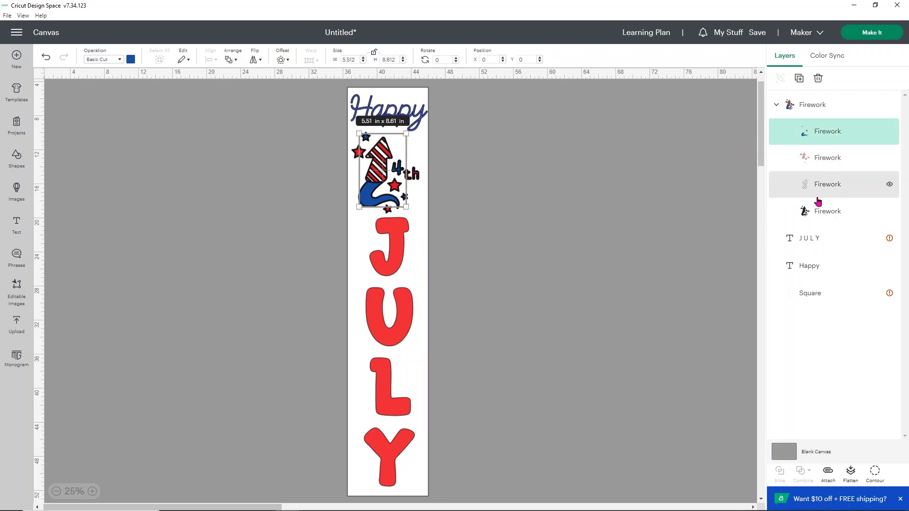
left_click(875, 472)
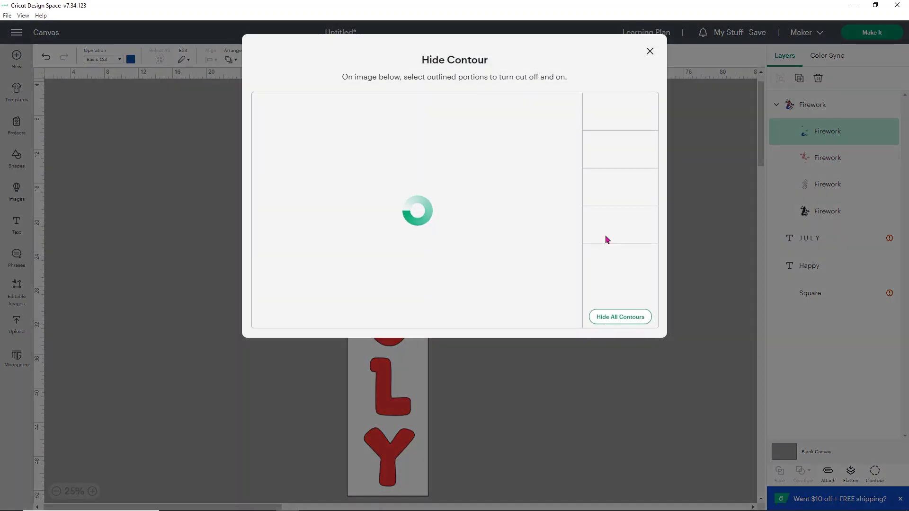
left_click(432, 211)
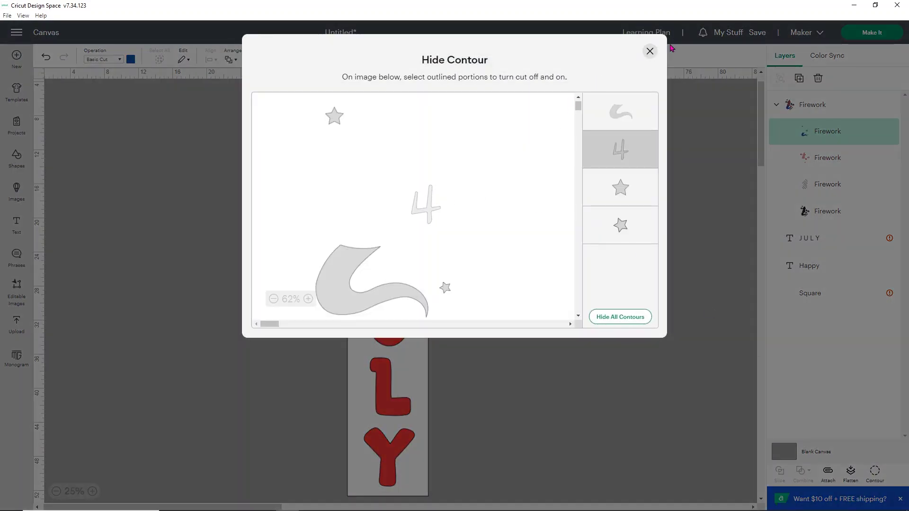
left_click(650, 51)
Hide the "t" and "h" contours in the firework's red layer
left_click(834, 163)
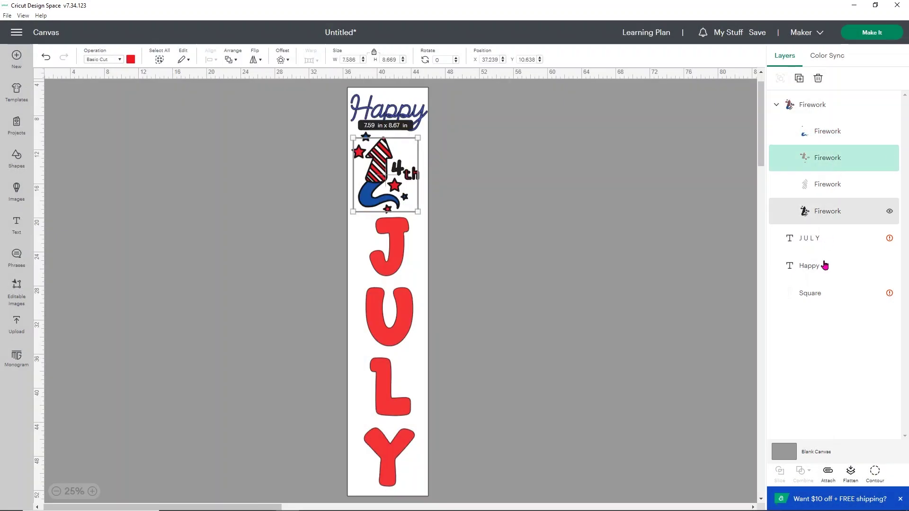
left_click(875, 472)
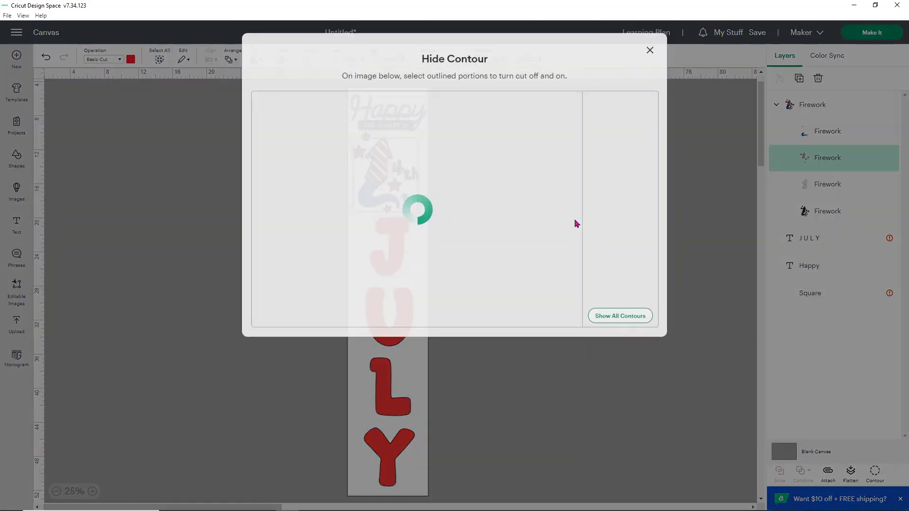
left_click(453, 220)
left_click(475, 207)
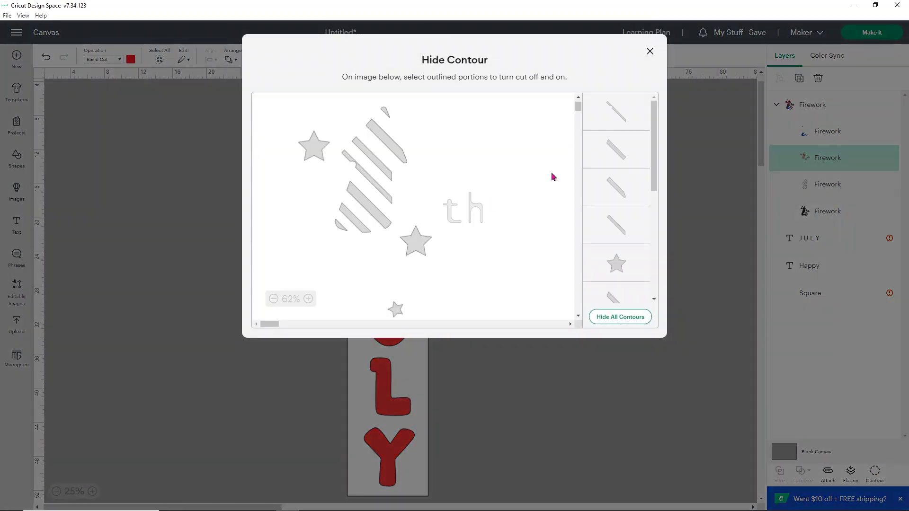
left_click(650, 51)
Hide the "4", "t" and "h" contours in the firework's black layer
left_click(823, 212)
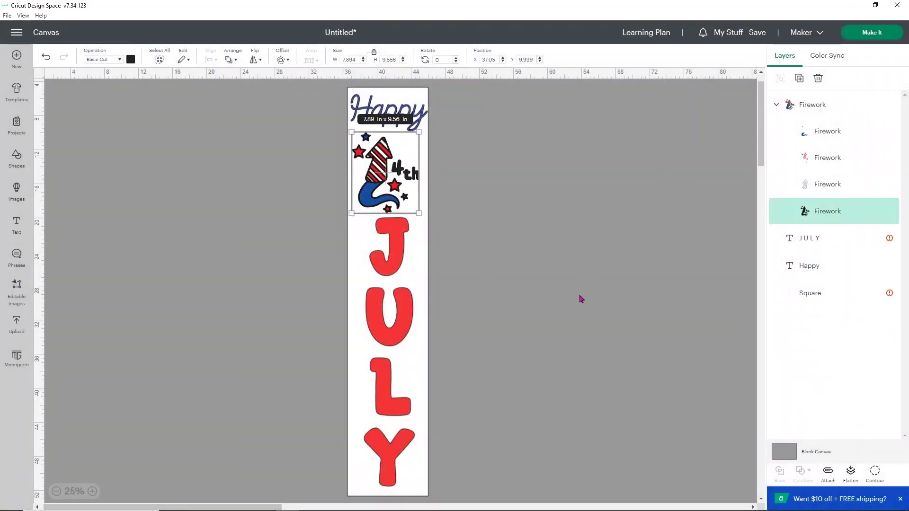
left_click(875, 473)
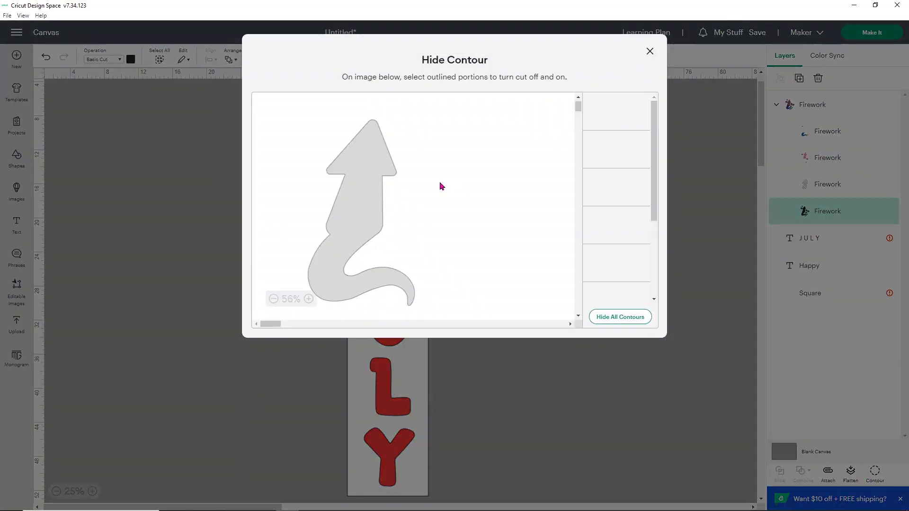
left_click(406, 199)
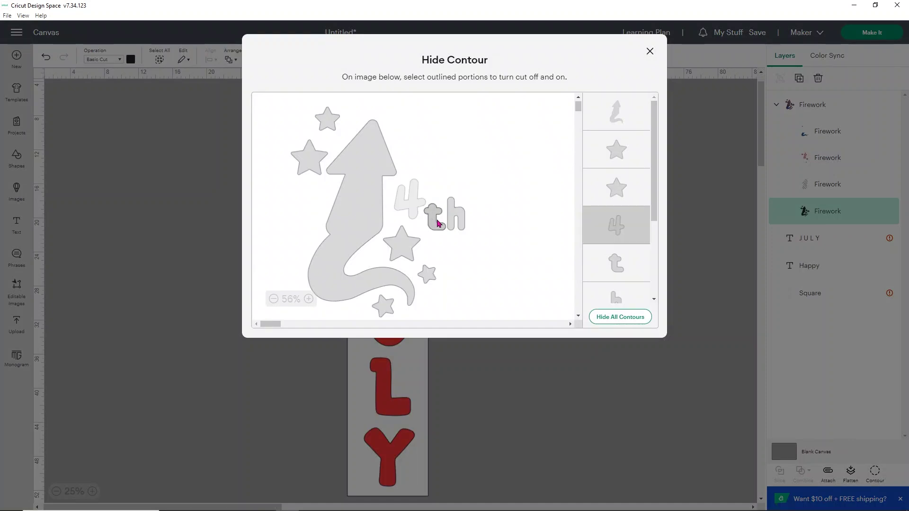
left_click(434, 222)
left_click(456, 214)
left_click(649, 51)
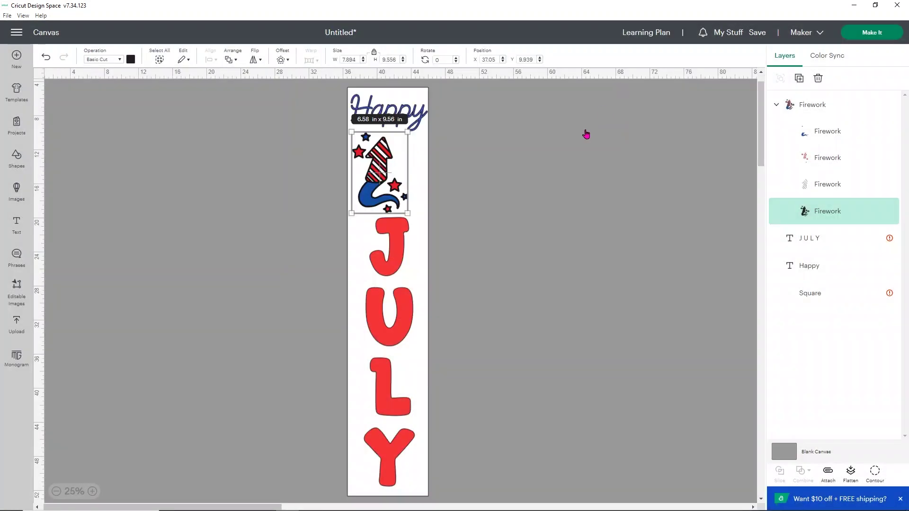
Add the text "4" beside the tip of the firework rocket, enlarged to about 1.72 x 1.99 in
left_click(16, 224)
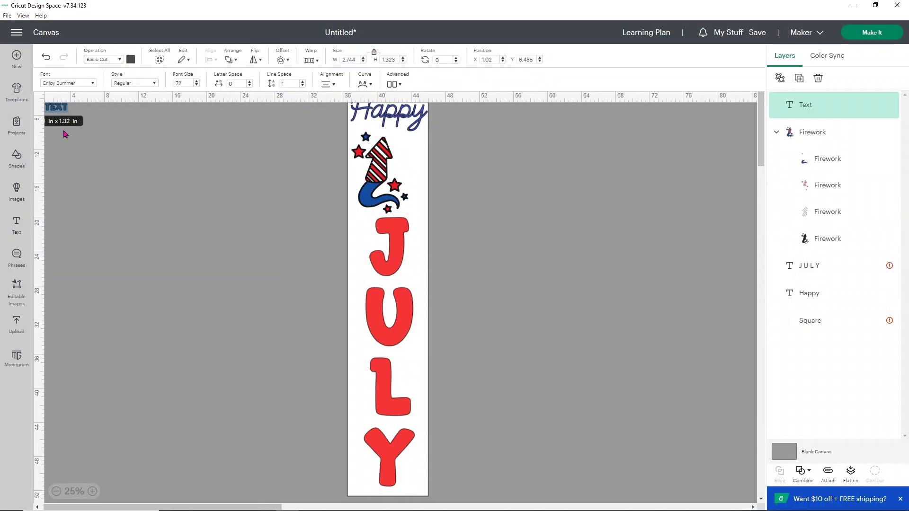
type("4")
left_click_drag(95, 122, 406, 158)
left_click(405, 158)
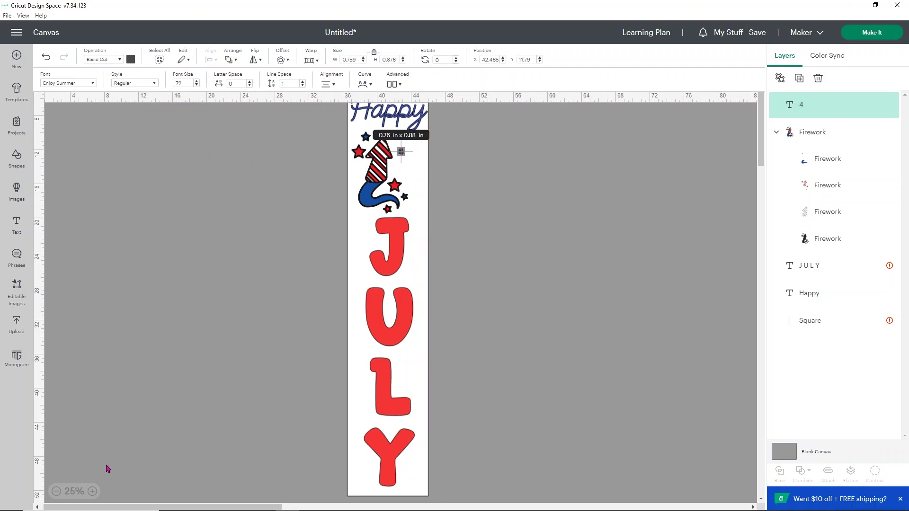
left_click(92, 492)
left_click(92, 492)
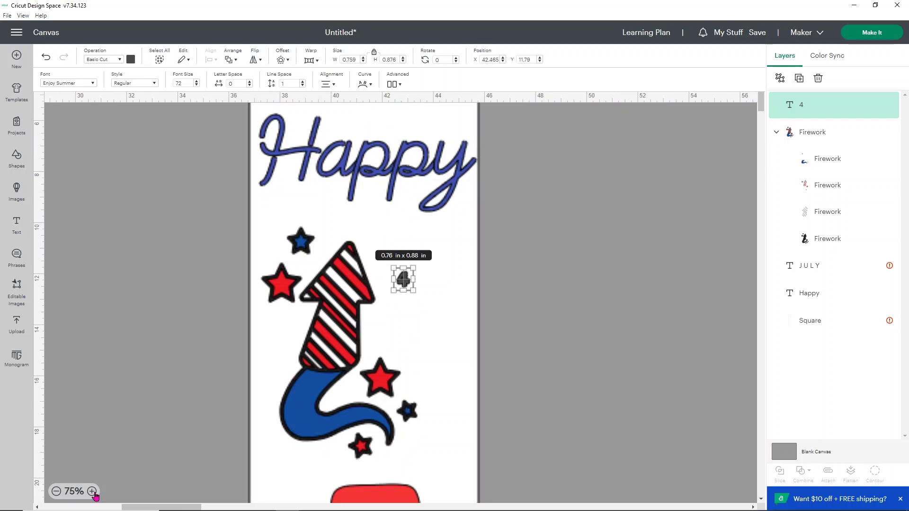
left_click_drag(416, 288, 439, 320)
left_click(538, 283)
left_click_drag(412, 291, 402, 279)
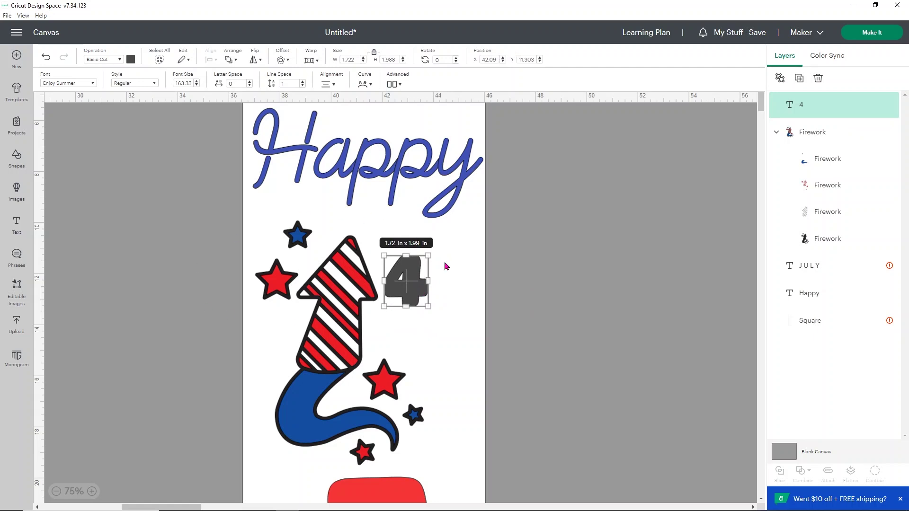
Duplicate the "4", change the copy to "Th", and place it as a superscript about 1.79 x 1.14 in beside the "4"
left_click(798, 78)
left_click_drag(79, 126, 576, 327)
double_click(574, 322)
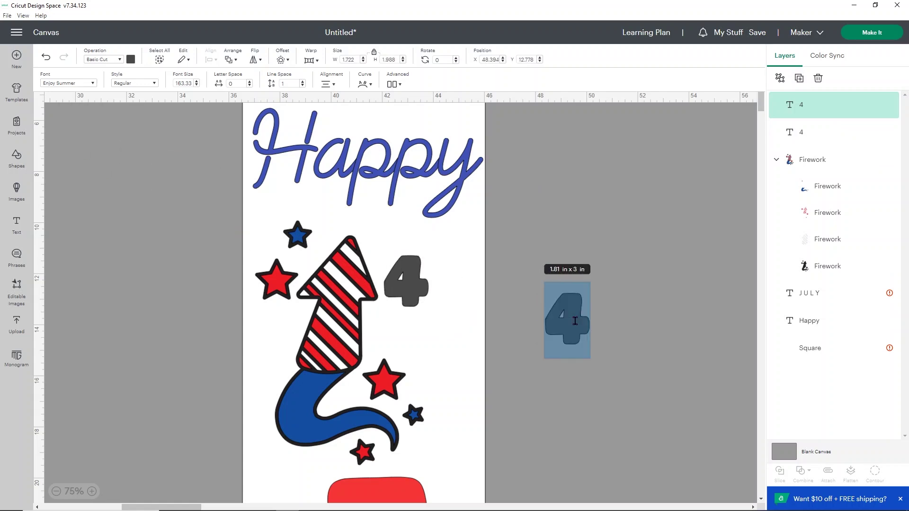
key("BackSpace")
type("Th")
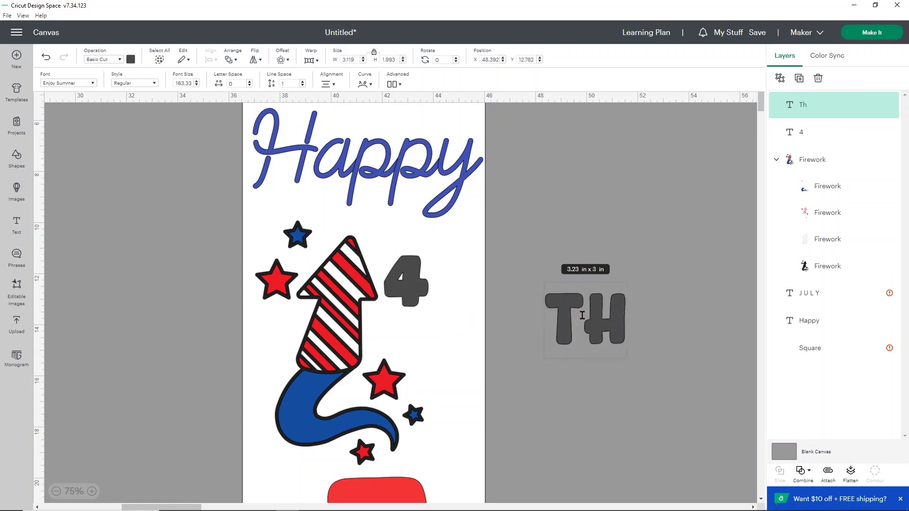
left_click(642, 231)
left_click_drag(598, 332, 467, 263)
left_click(489, 322)
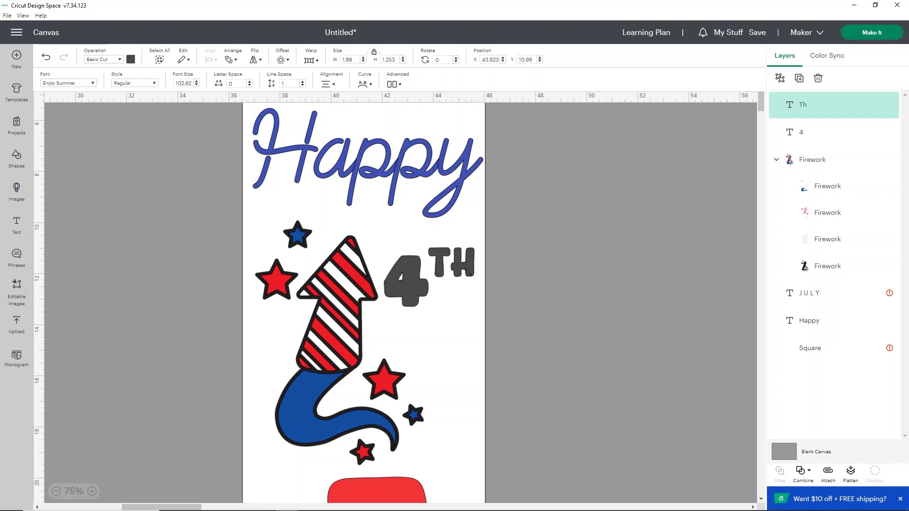
Copy the "Th" text, change the copy to "of", and place it below "4th", enlarged to about 2.8 x 1.79 in
left_click(507, 276)
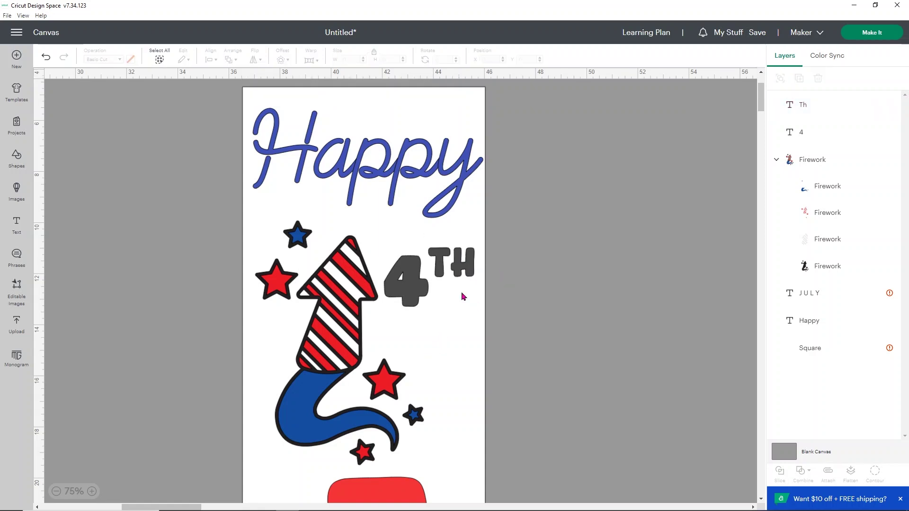
left_click(472, 265)
key("ctrl+c")
key("ctrl+v")
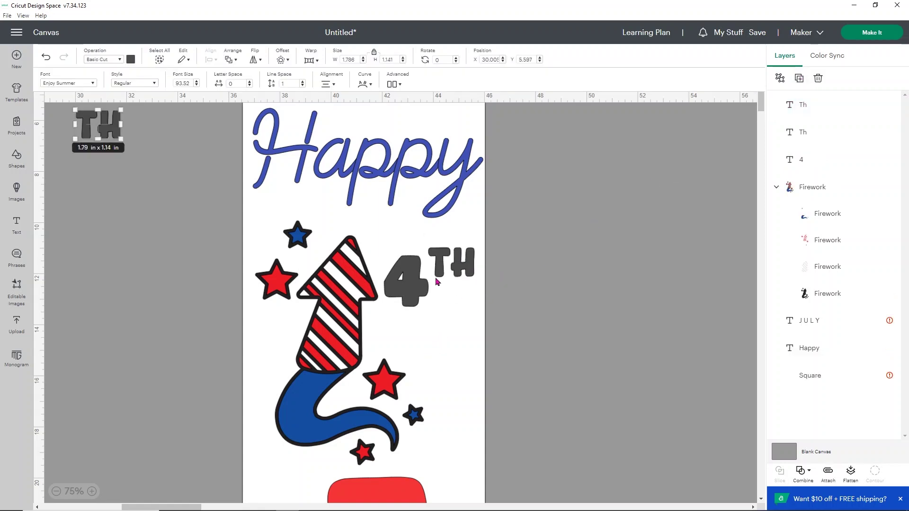
double_click(110, 121)
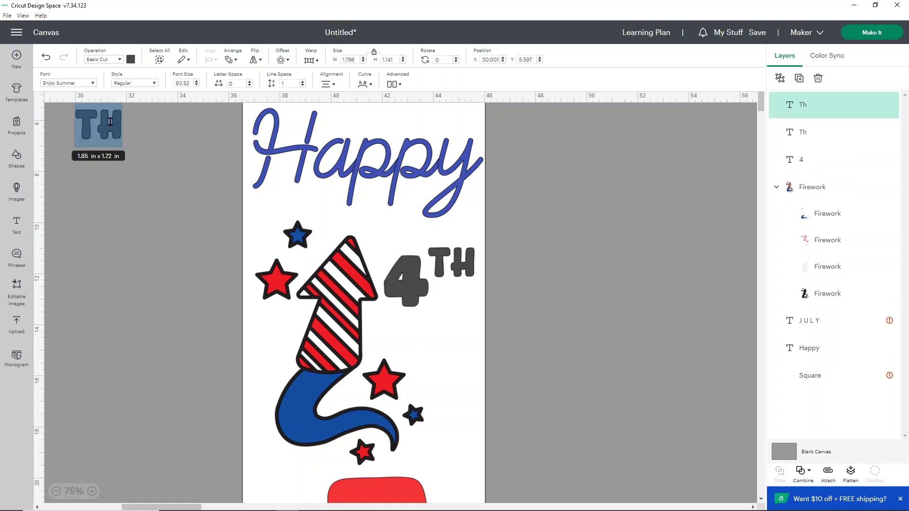
type("og")
key("BackSpace")
type("f")
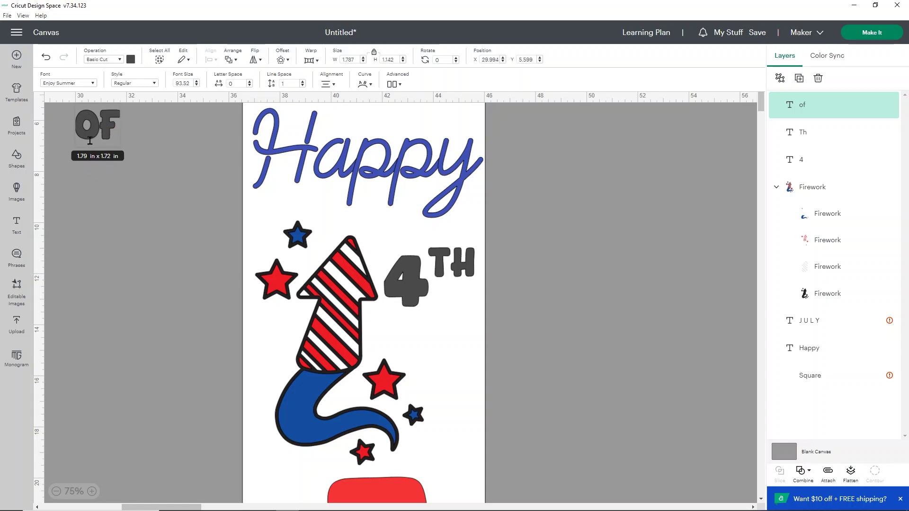
left_click(167, 182)
left_click_drag(115, 140, 465, 370)
left_click(515, 337)
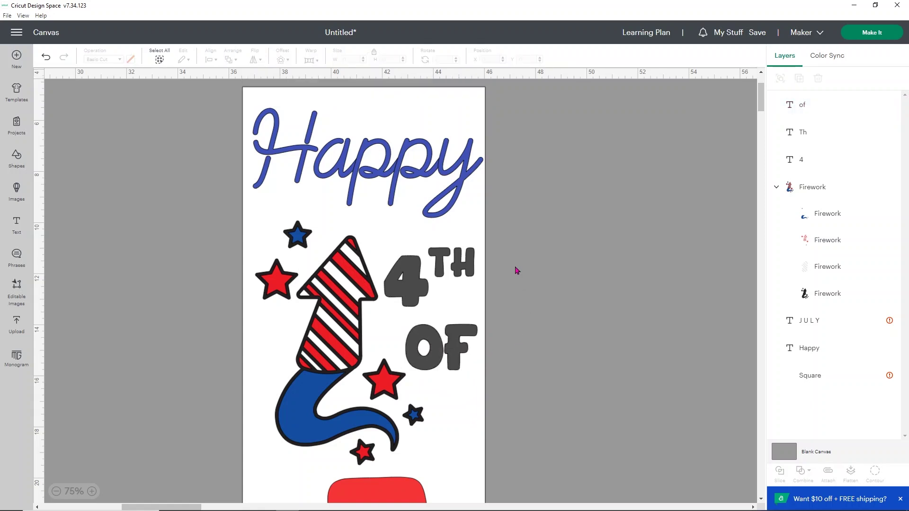
Color the "4" text with the red material color used for "JULY"
scroll(517, 270, "down", 1)
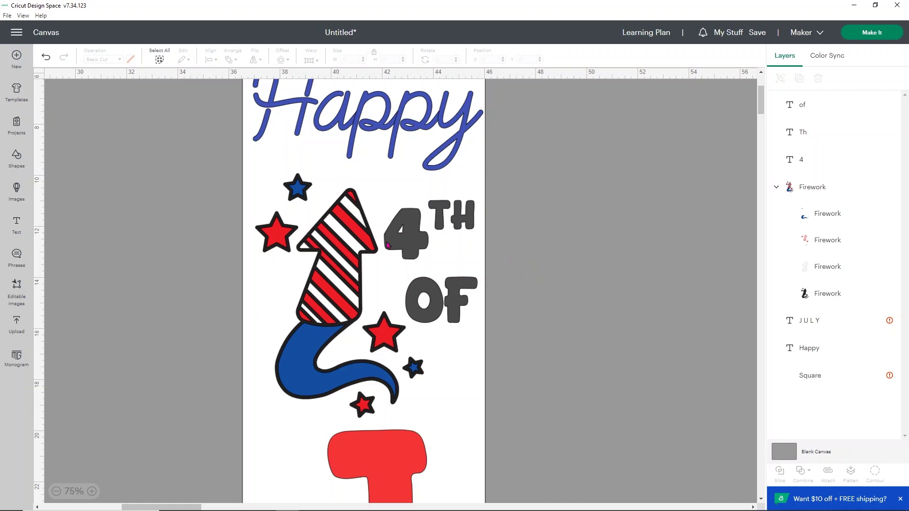
left_click(405, 233)
left_click(129, 60)
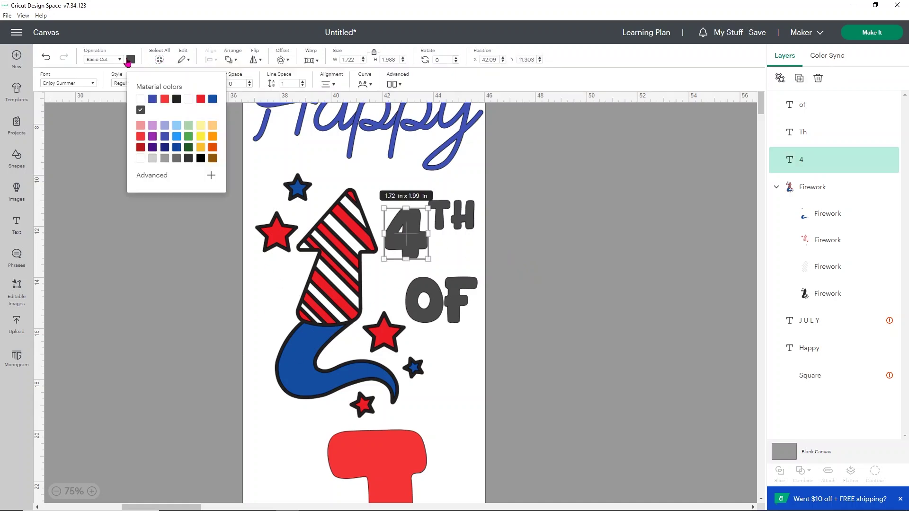
left_click(164, 99)
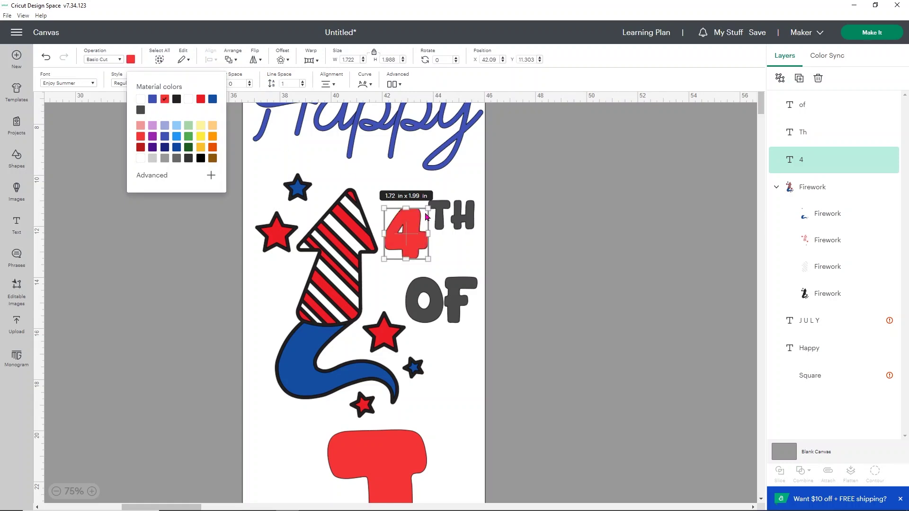
Color the "Th" text with the blue material color used for "Happy"
left_click(443, 224)
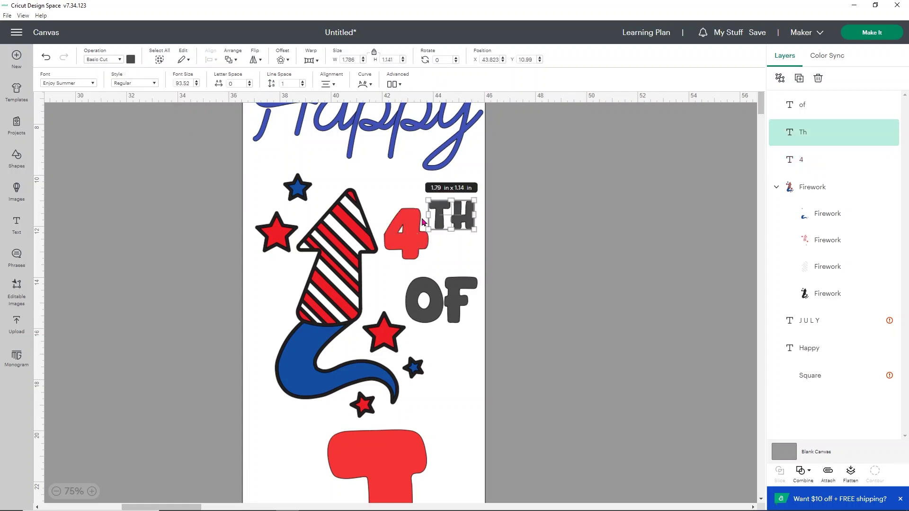
left_click(131, 59)
left_click(152, 100)
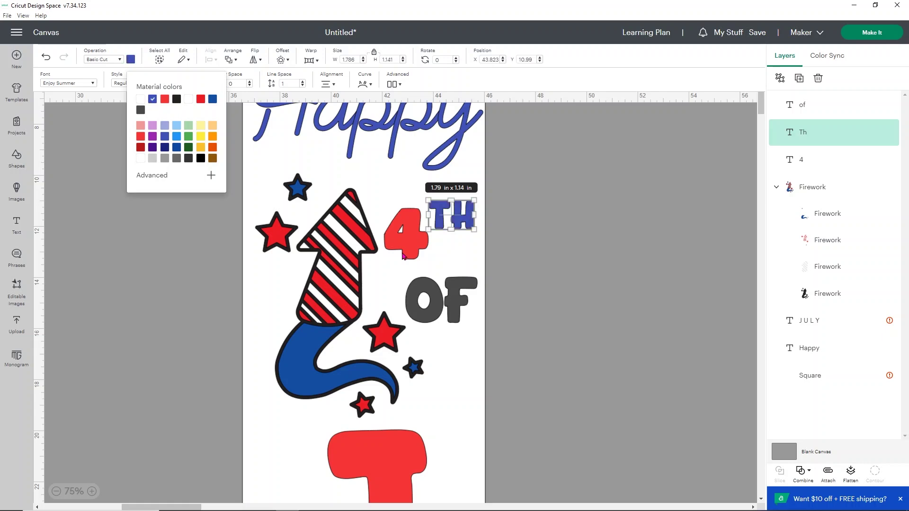
Color the "of" text with the blue material color used for "Happy"
left_click(440, 301)
left_click(131, 59)
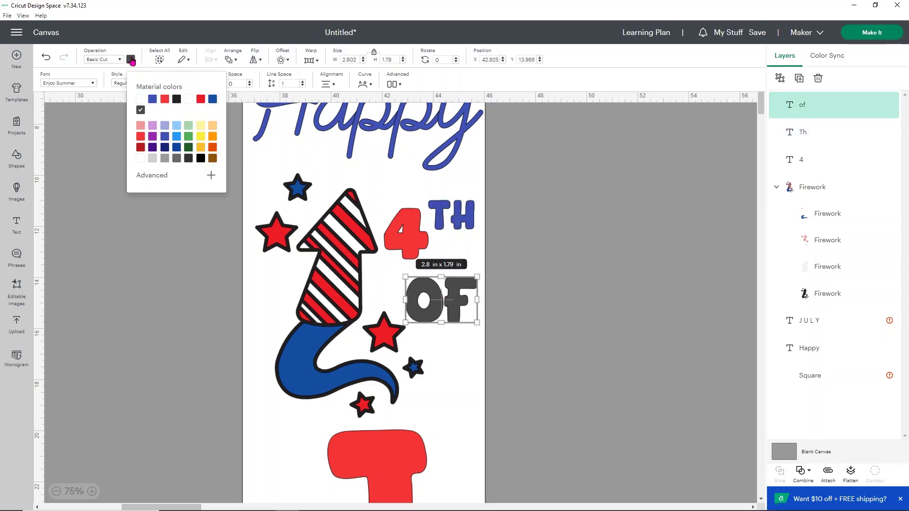
left_click(170, 98)
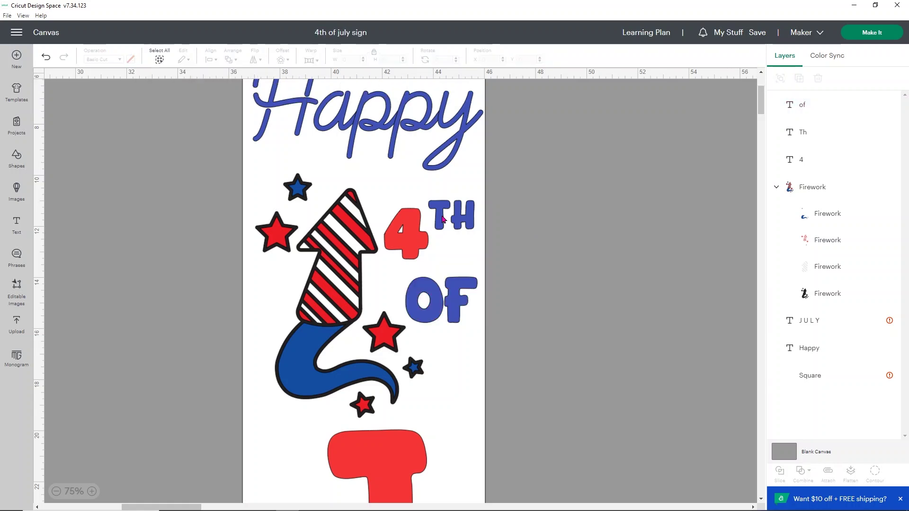
Change the "Th" text to the same red material color as the "4"
left_click(453, 216)
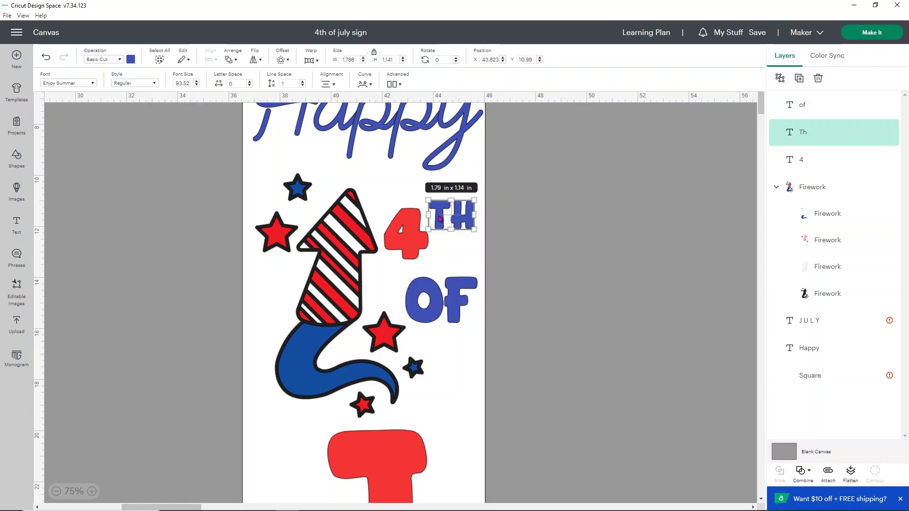
left_click(130, 60)
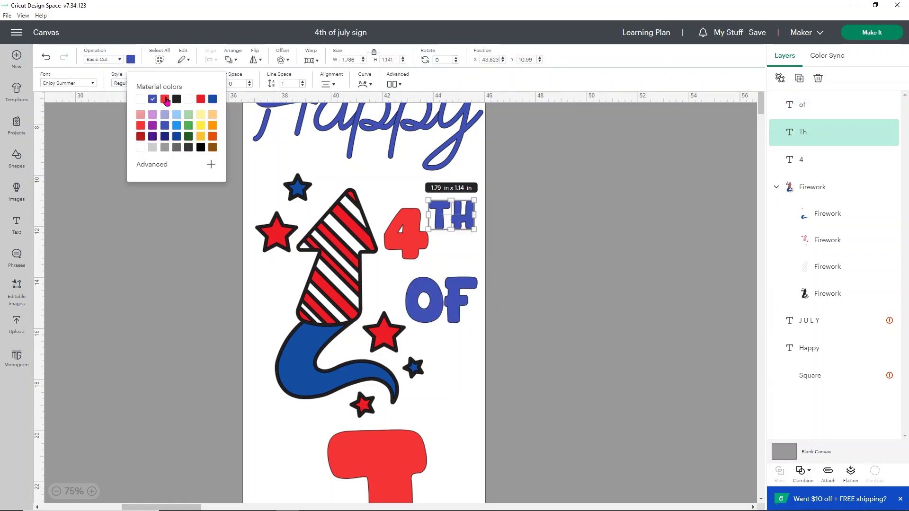
left_click(166, 99)
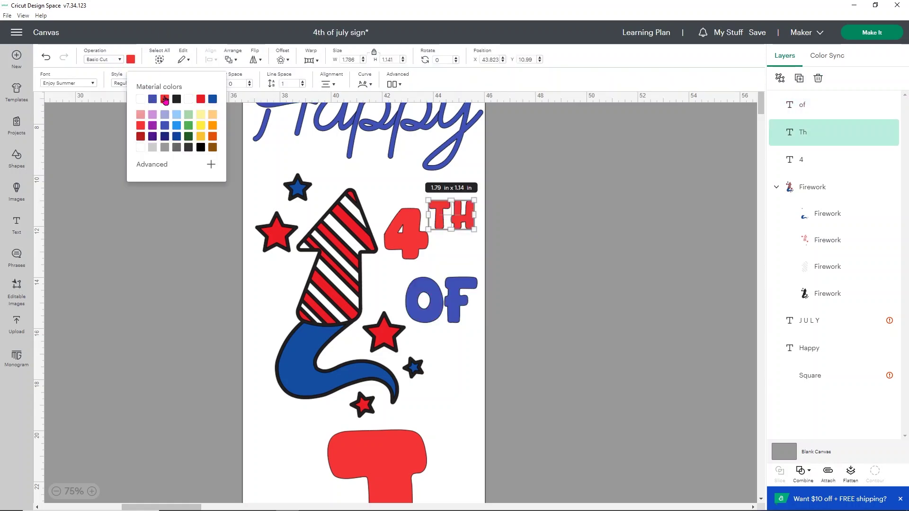
Use Color Sync to move the firework's blue layer into the #3F51B5 group with "Happy" and "of"
left_click(832, 56)
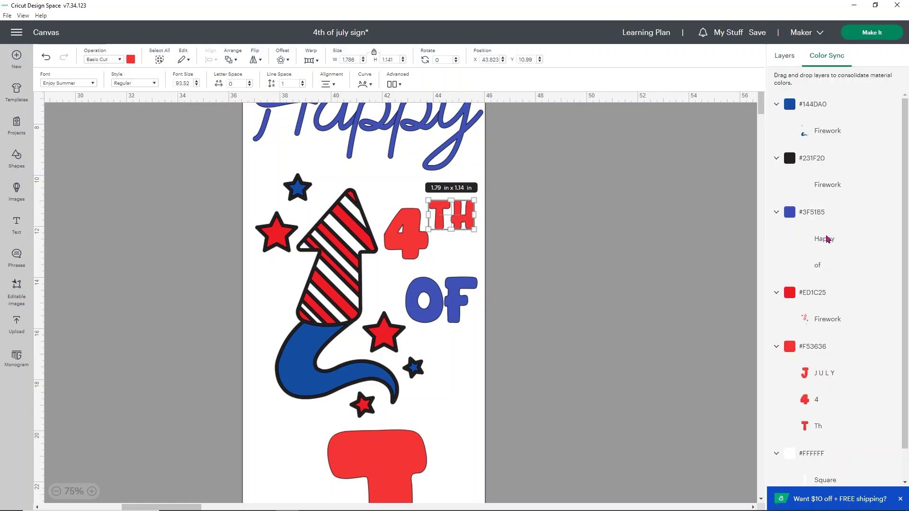
left_click_drag(828, 132, 822, 233)
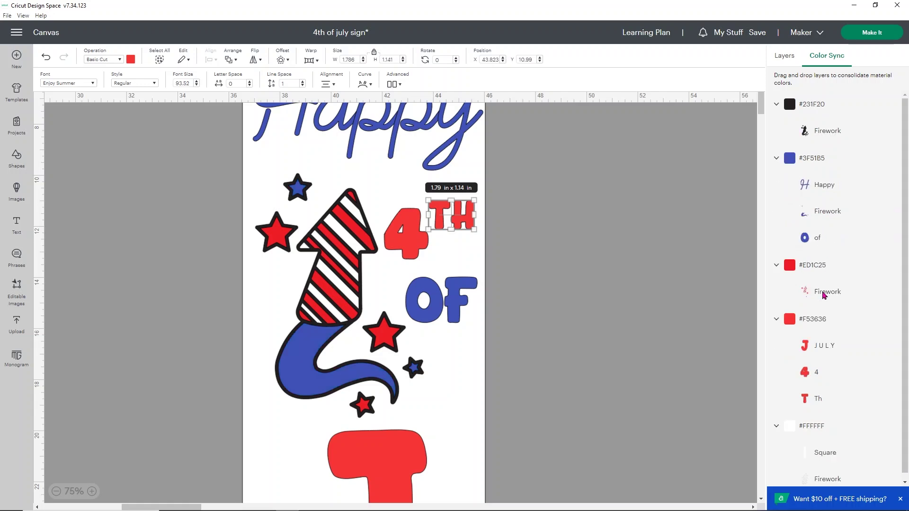
Use Color Sync to move the firework's red layer into the #F53636 group with "JULY", "4" and "Th"
left_click_drag(830, 294, 825, 356)
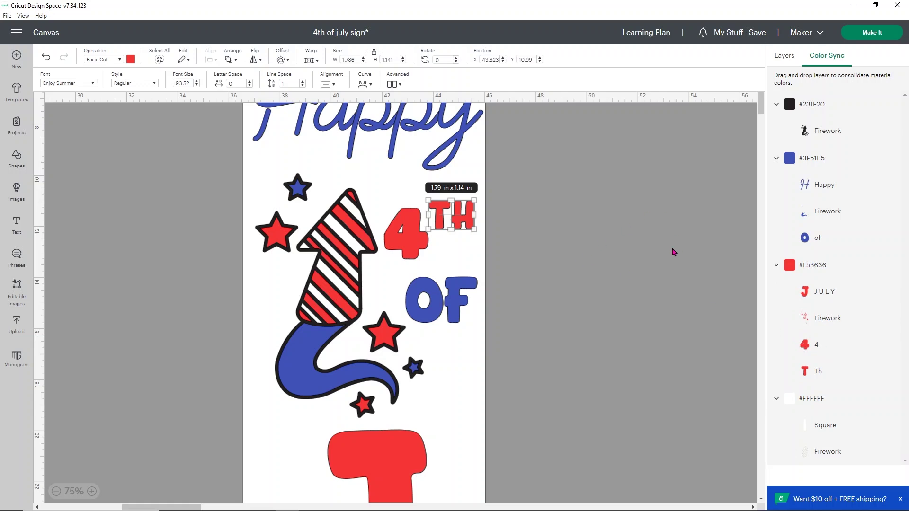
scroll(680, 288, "up", 2)
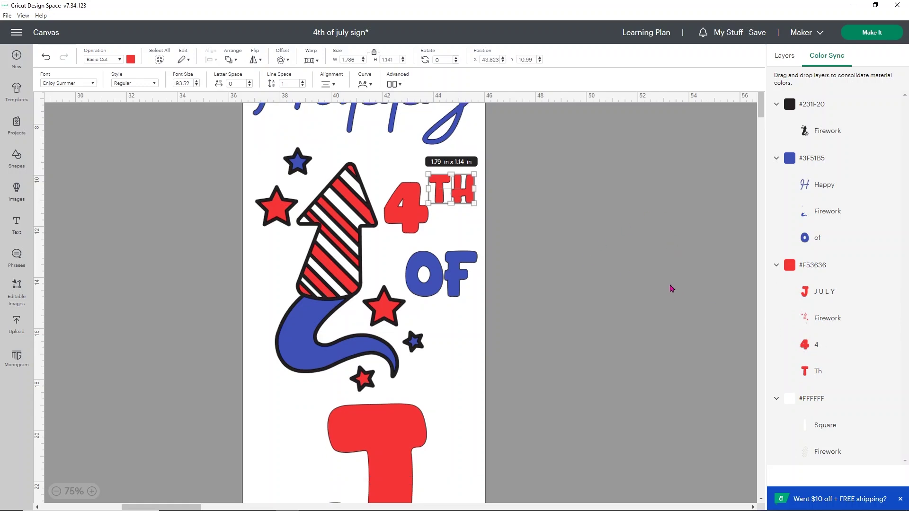
left_click(594, 225)
scroll(531, 207, "down", 1)
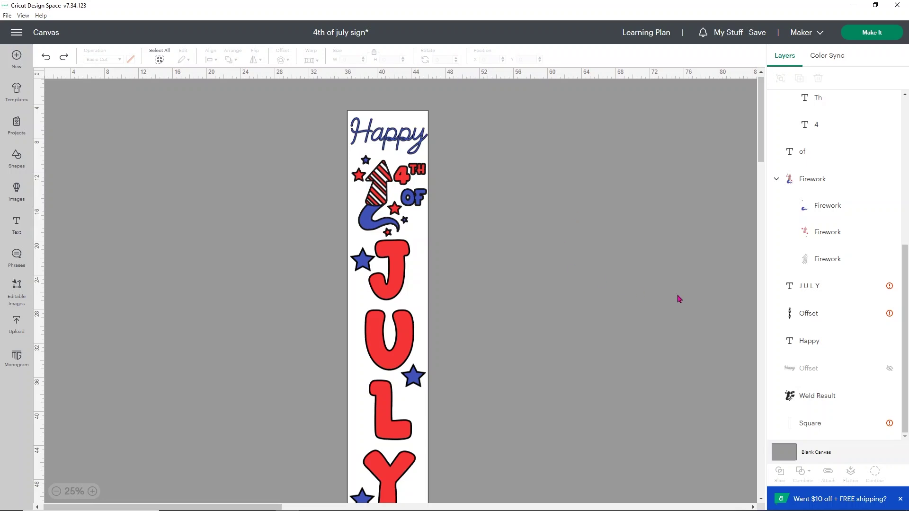
Delete the black offset behind "JULY" and the black Weld Result behind the firework, "4th" and "of"
left_click(813, 320)
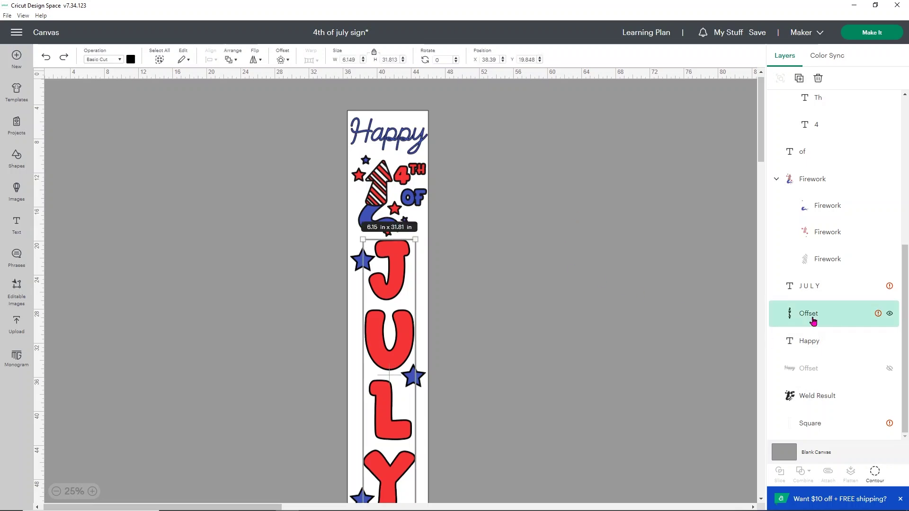
key("Delete")
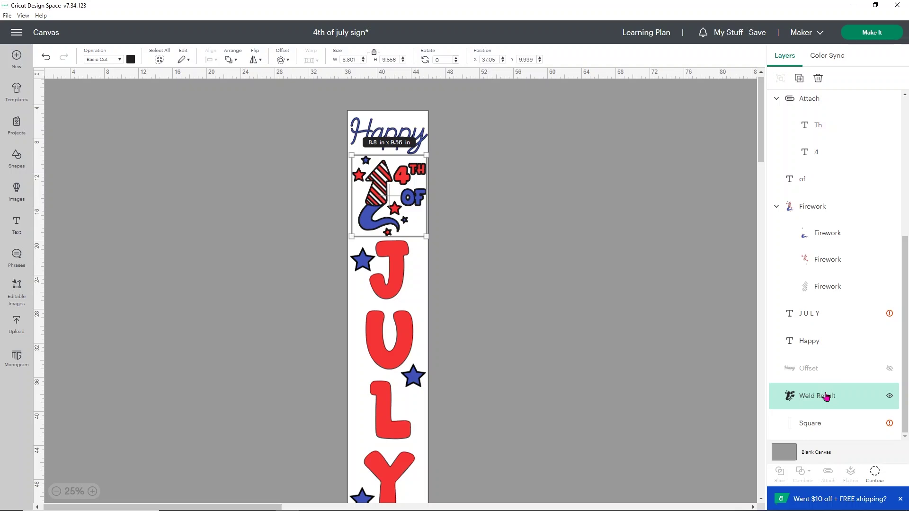
left_click(826, 396)
Delete the black offset layers from the three blue star groups
scroll(826, 396, "up", 1)
scroll(831, 127, "up", 2)
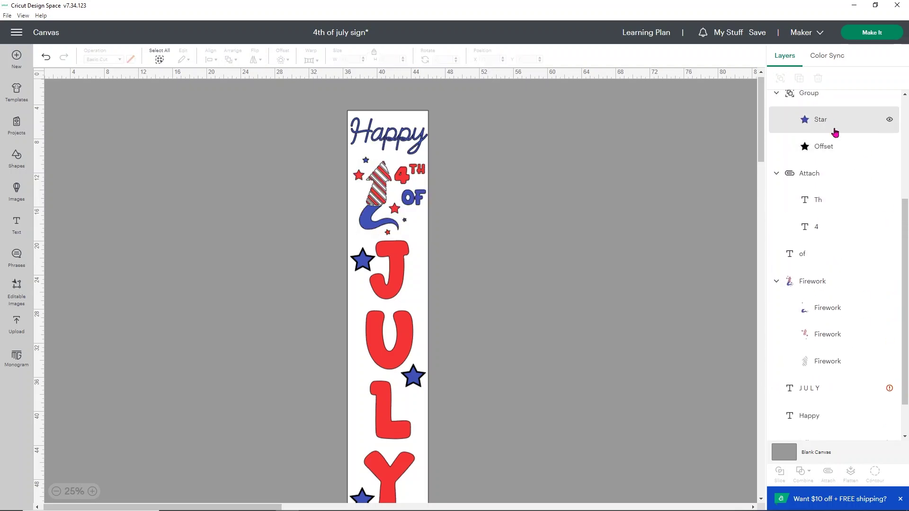
left_click(837, 141)
key("Delete")
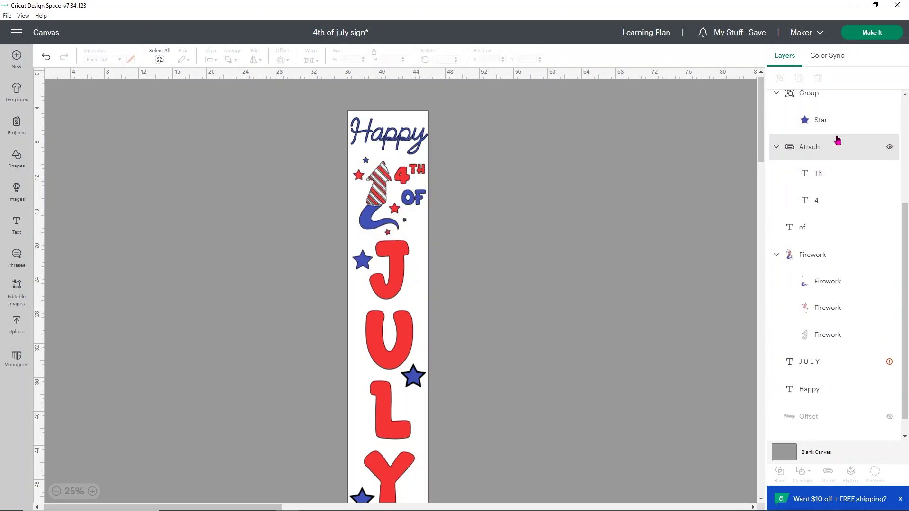
scroll(828, 222, "up", 3)
left_click(821, 202)
key("Delete")
left_click(819, 128)
key("Delete")
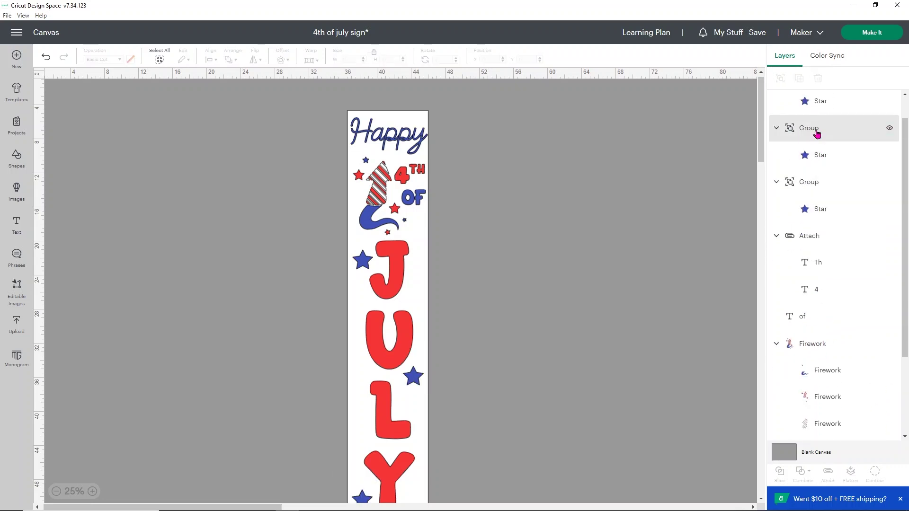
Use Color Sync to move the firework's white layer into the blue #3F51B5 group
scroll(819, 237, "down", 2)
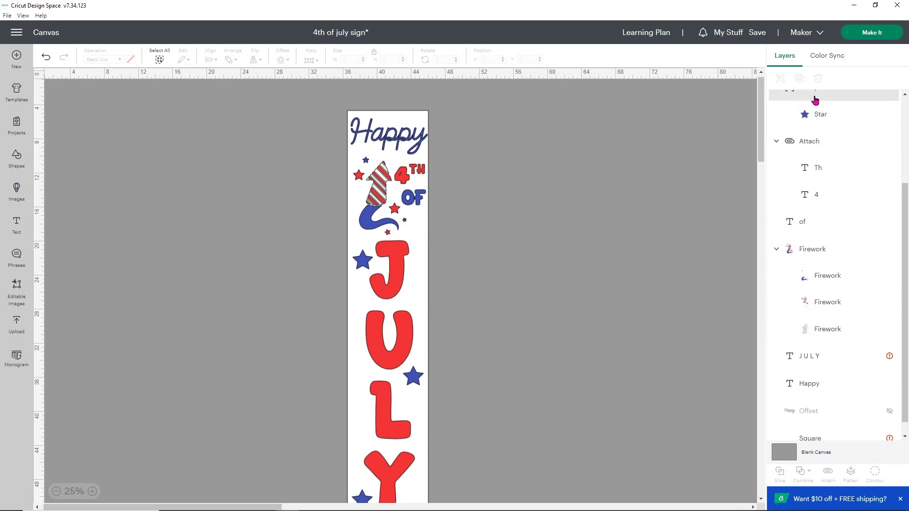
left_click(826, 56)
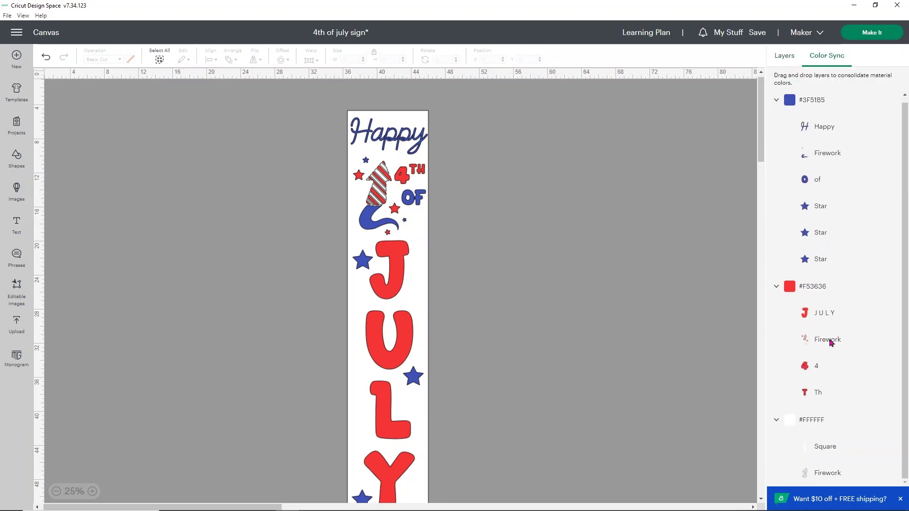
left_click_drag(819, 476, 847, 182)
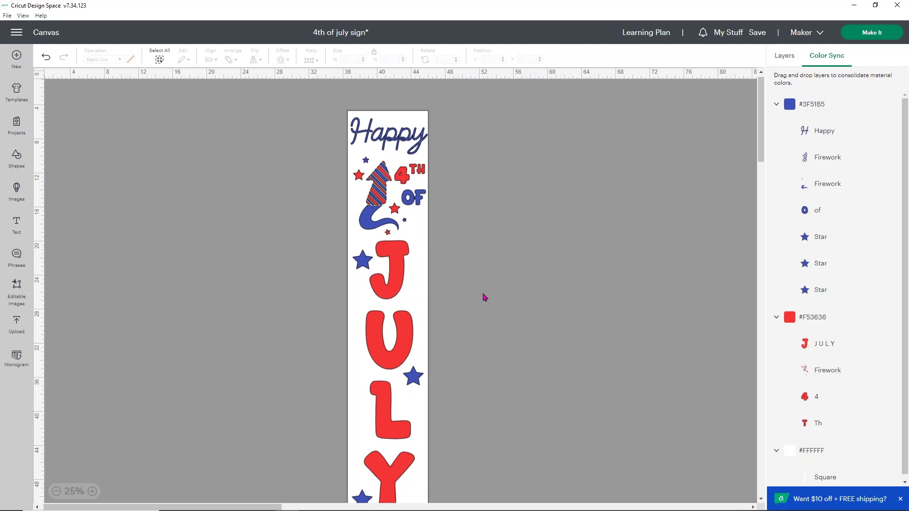
scroll(485, 298, "down", 3)
scroll(487, 294, "up", 3)
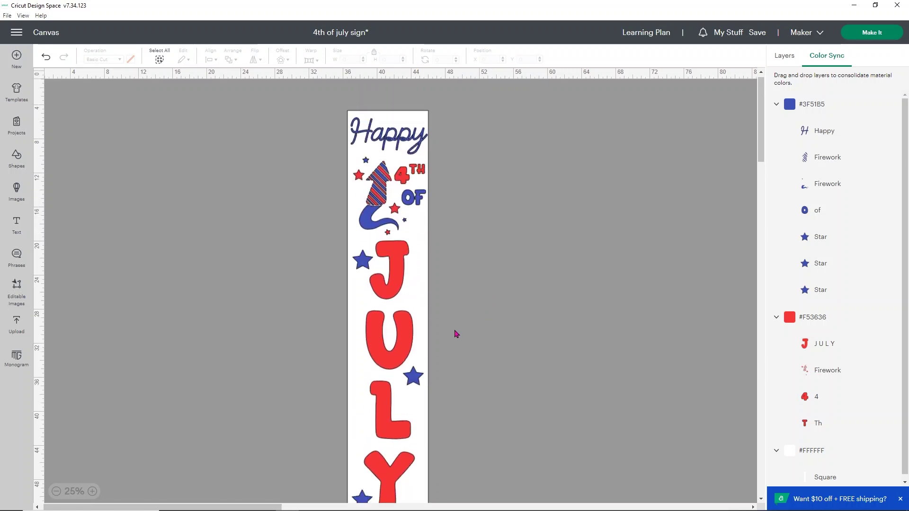
Check the size warning on the "JULY" text and hide the white background square
left_click(790, 58)
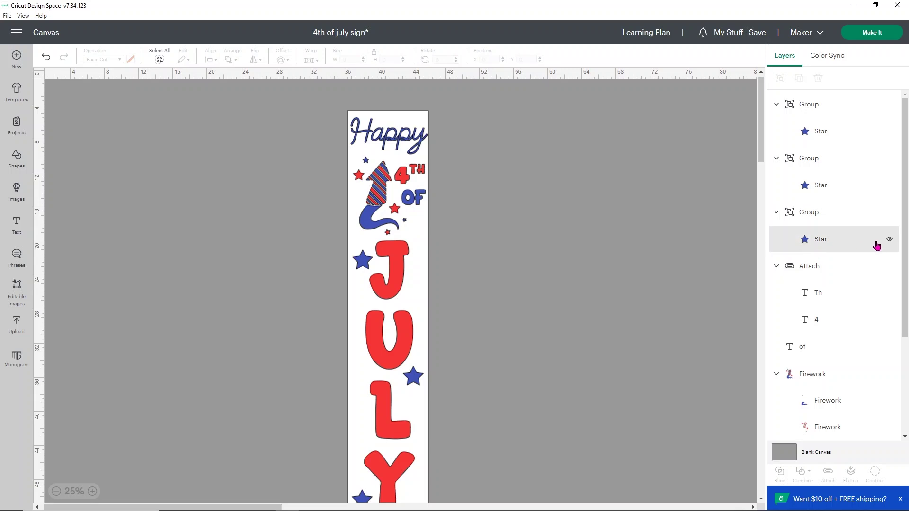
scroll(876, 245, "down", 3)
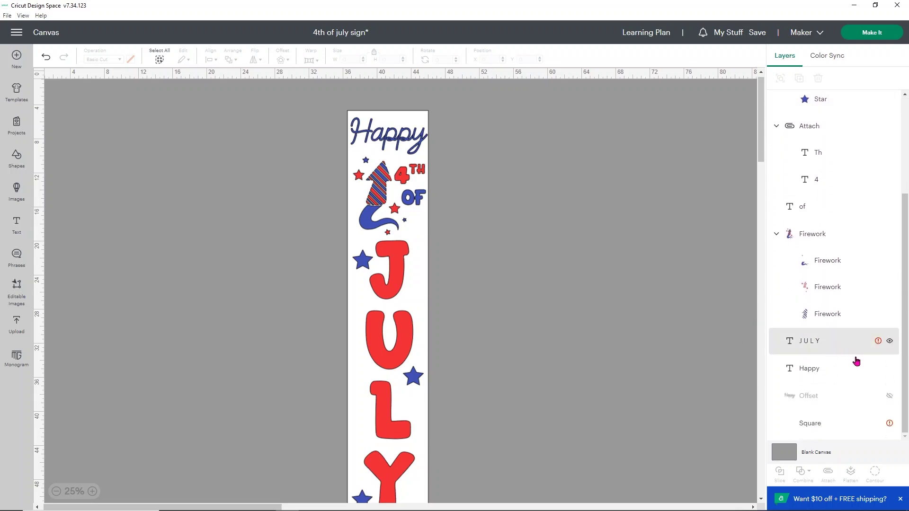
left_click(878, 345)
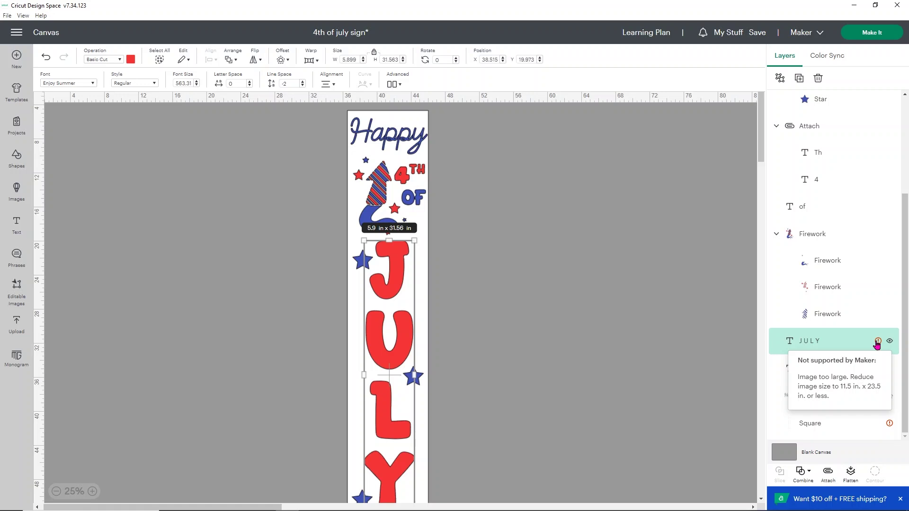
left_click(680, 387)
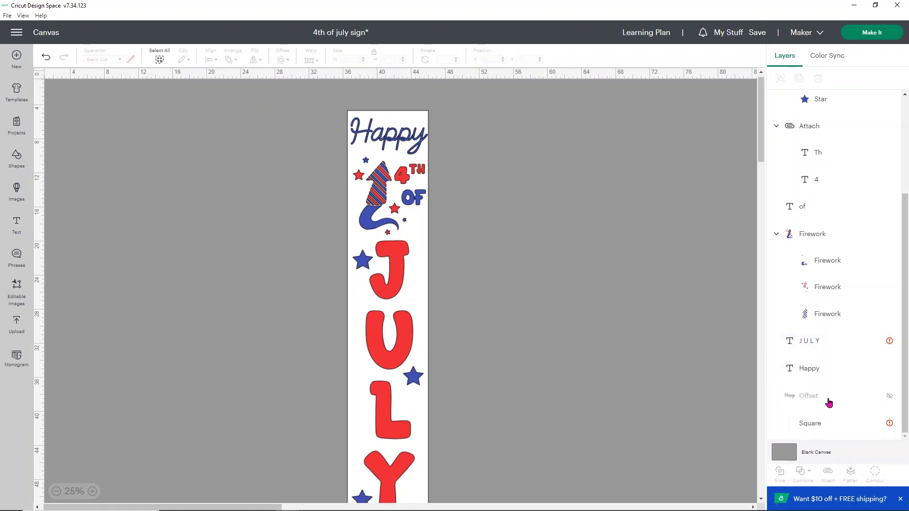
left_click(879, 429)
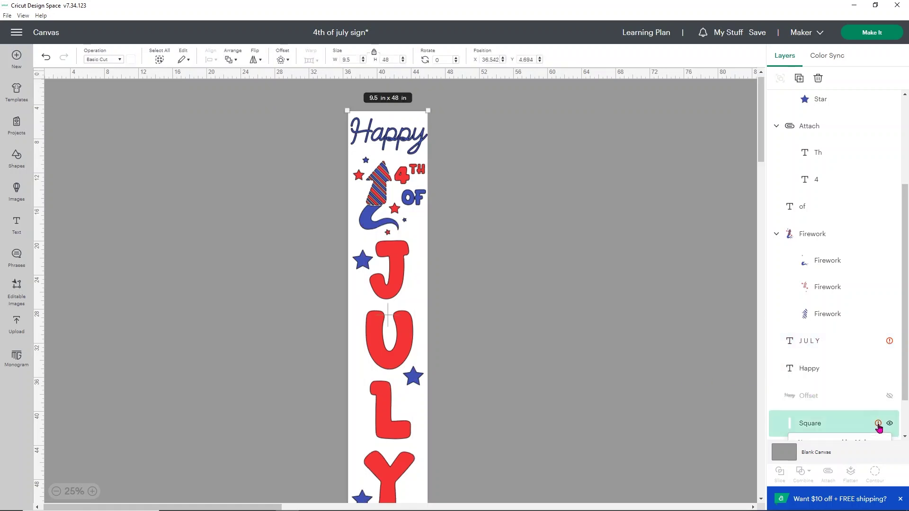
left_click(890, 423)
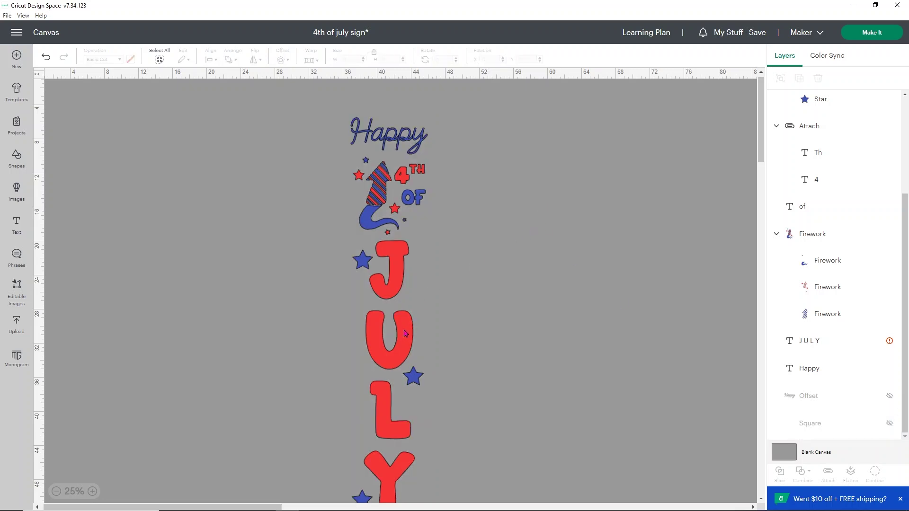
Move the "JULY" text out beside the sign, duplicate it, place the copy next to it and weld the copy
left_click_drag(405, 337, 583, 294)
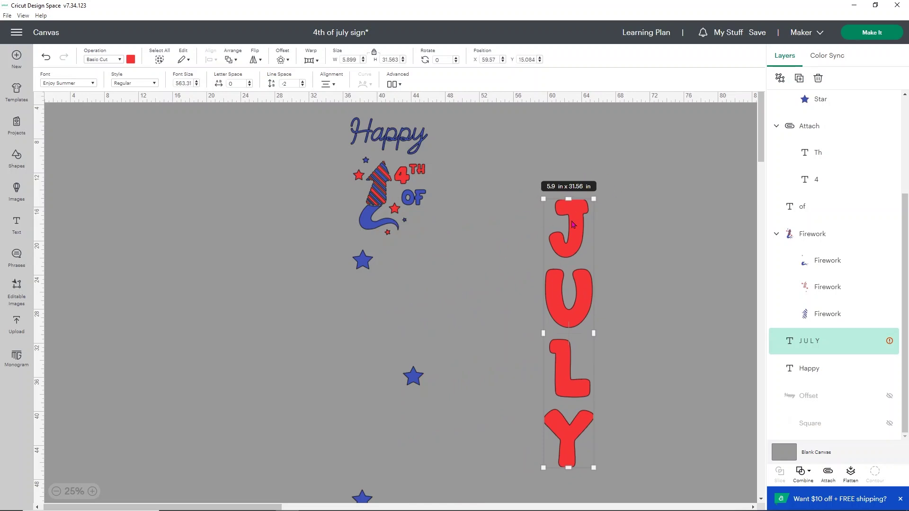
left_click(799, 78)
left_click_drag(109, 193, 495, 260)
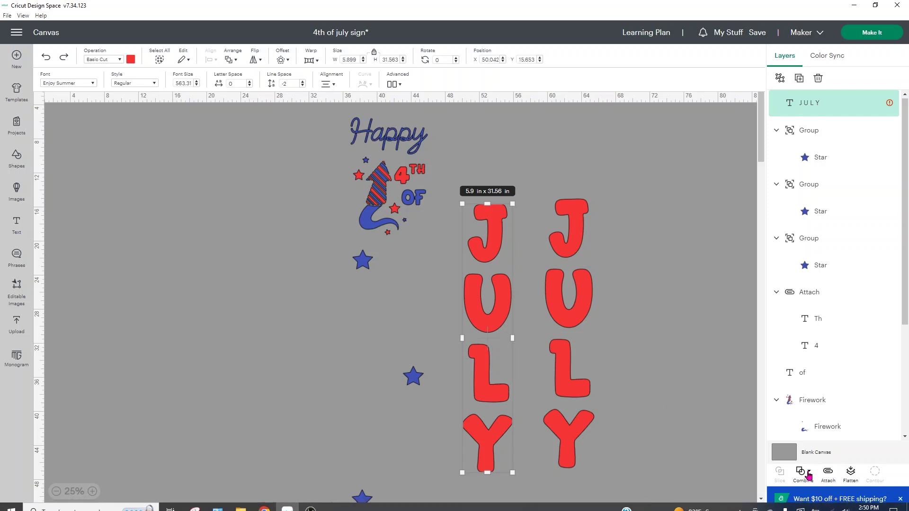
left_click(805, 472)
left_click(827, 373)
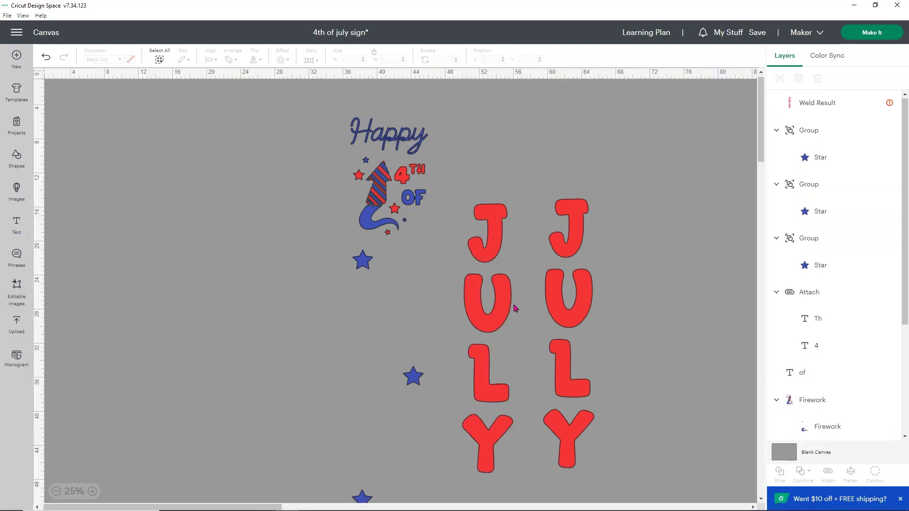
Hide the J and U contours of the welded "JULY" copy so only L and Y remain
left_click(508, 309)
left_click(875, 472)
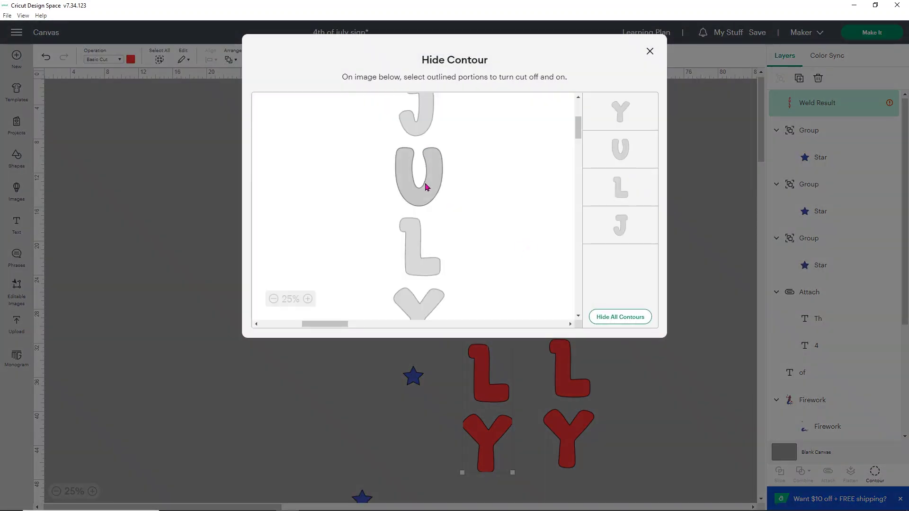
left_click(427, 187)
left_click(420, 128)
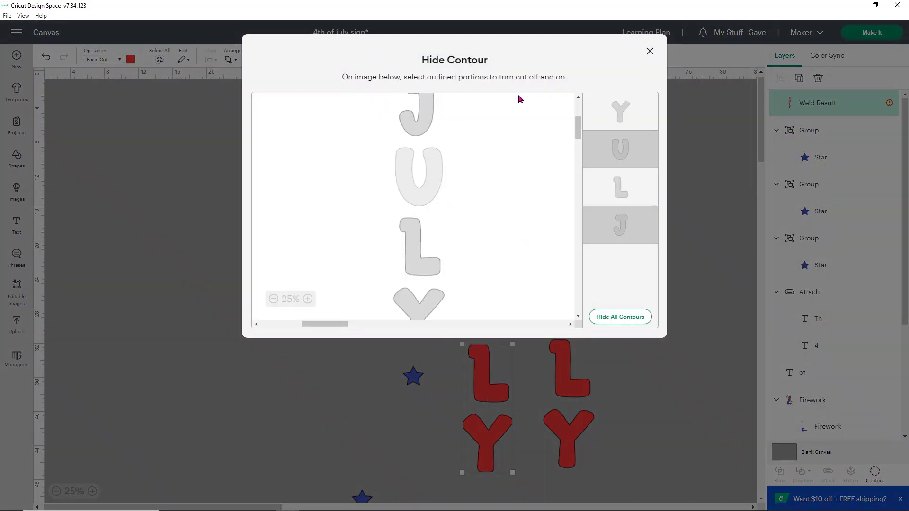
left_click(649, 51)
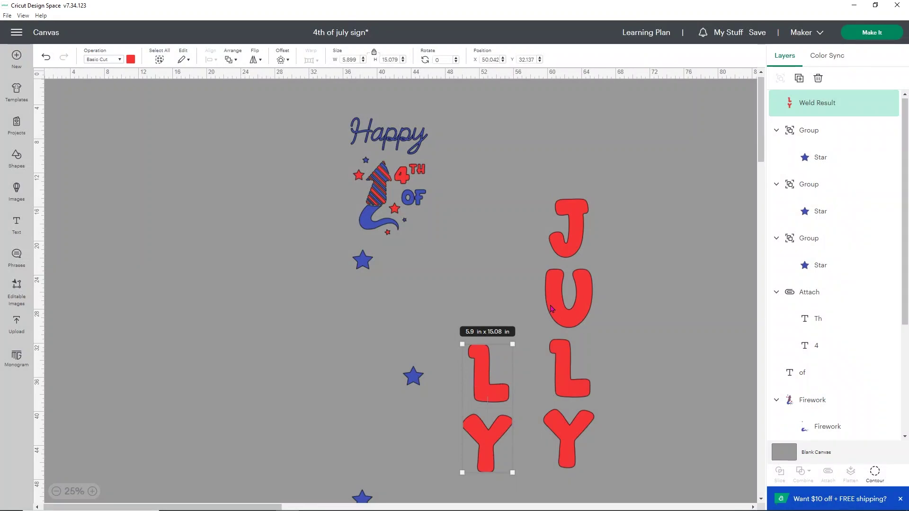
Ungroup the original "JULY" text to letters and delete its L and Y
left_click(573, 293)
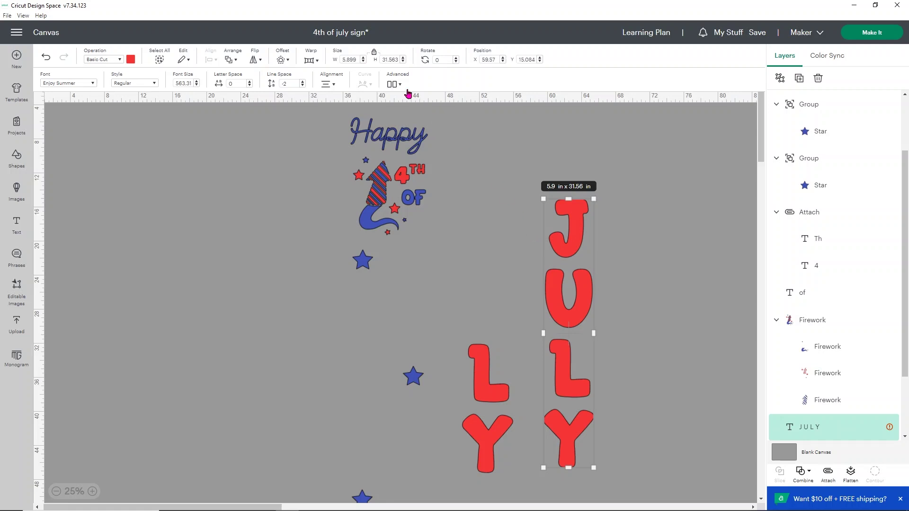
left_click(394, 84)
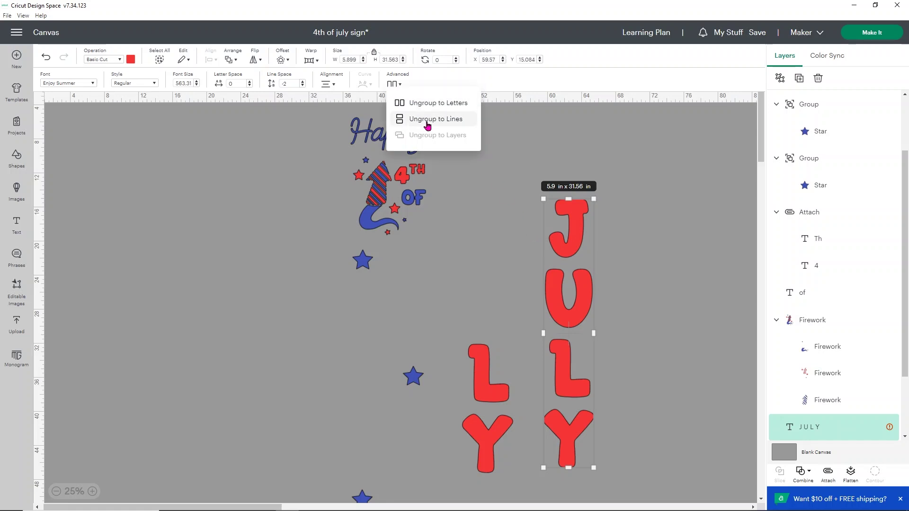
left_click(443, 103)
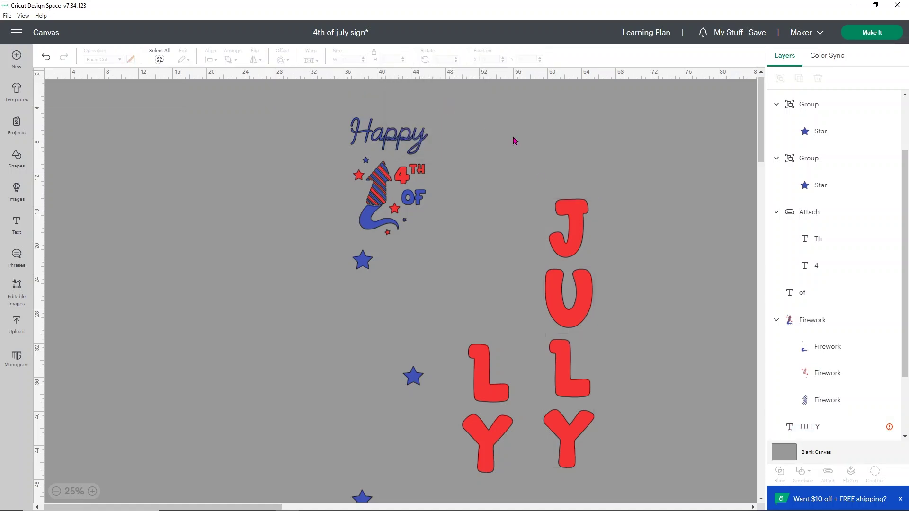
left_click(574, 381)
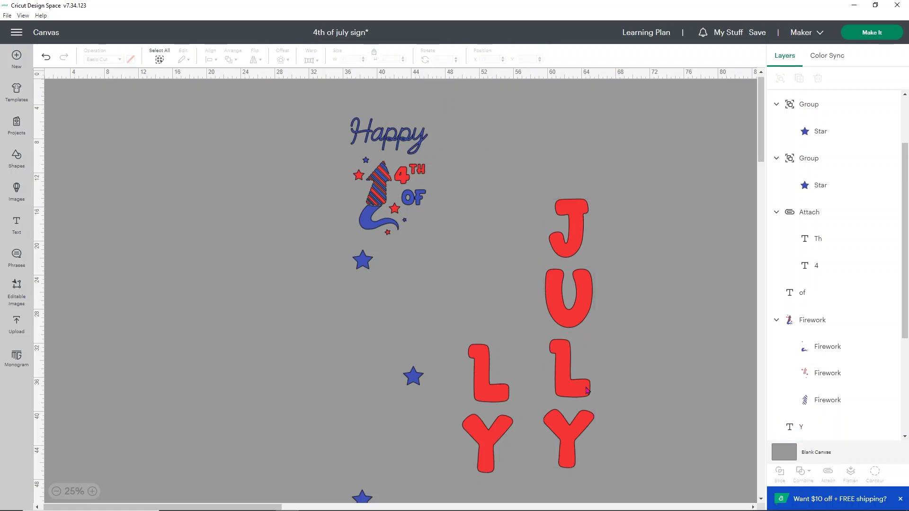
left_click(581, 391)
key("Delete")
left_click(570, 433)
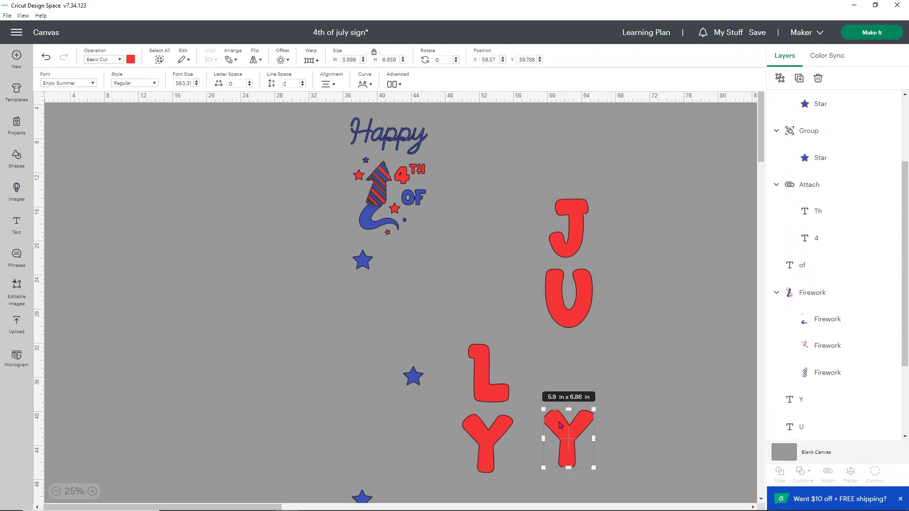
key("Delete")
Attach the J and U letters together and move them directly above the welded L and Y
left_click_drag(586, 336, 523, 176)
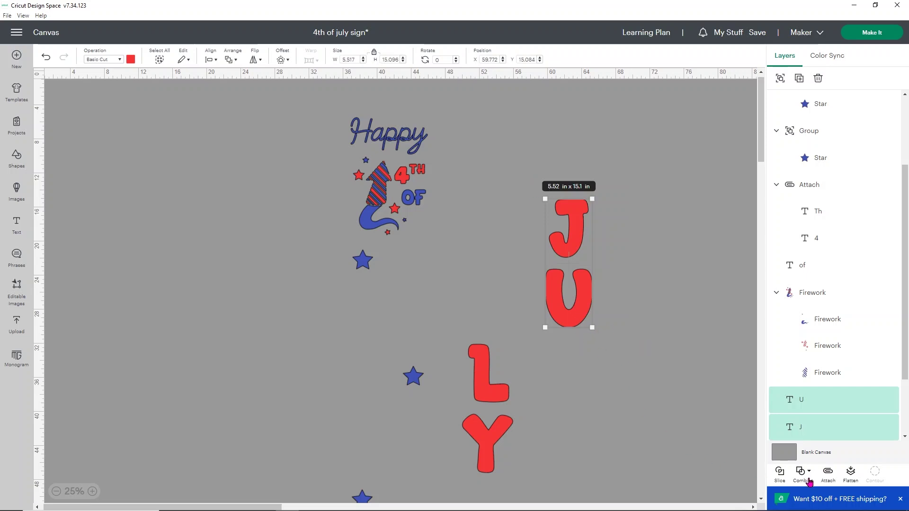
left_click(829, 472)
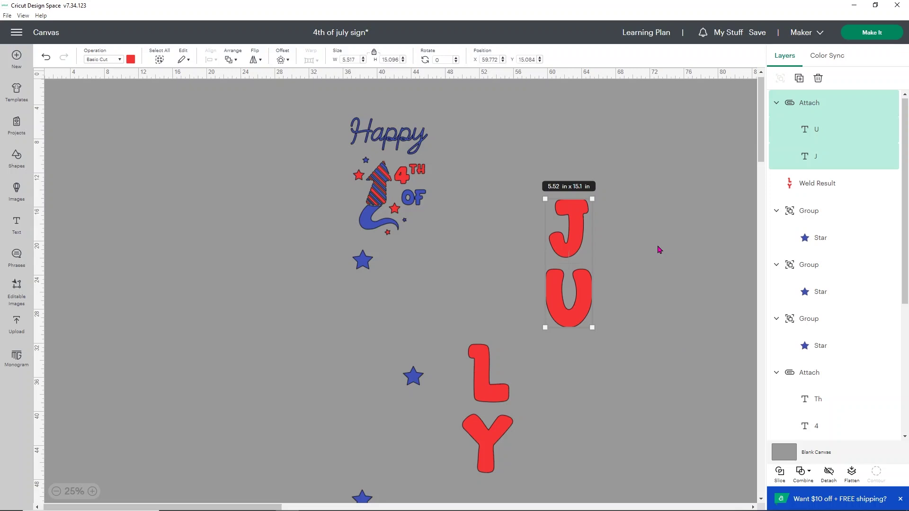
left_click(649, 271)
left_click_drag(590, 288, 505, 289)
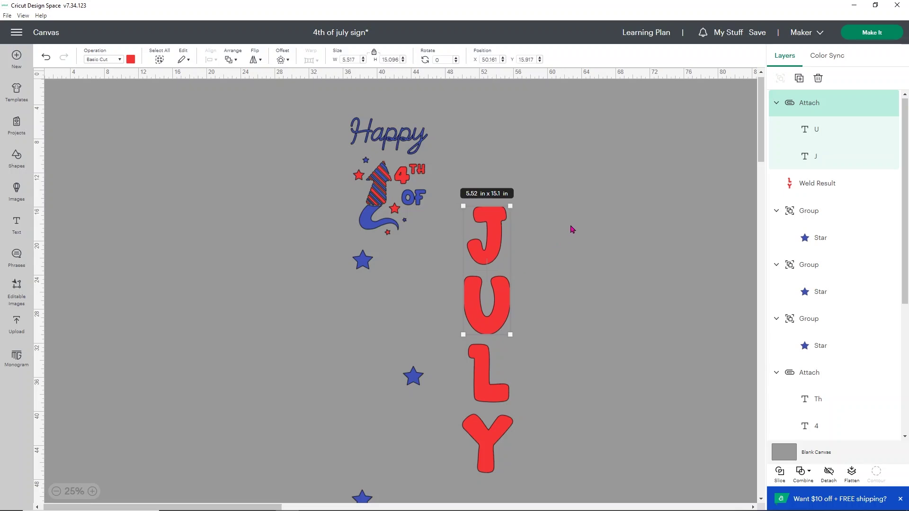
Send the finished design to the mat preview for cutting
scroll(839, 145, "down", 5)
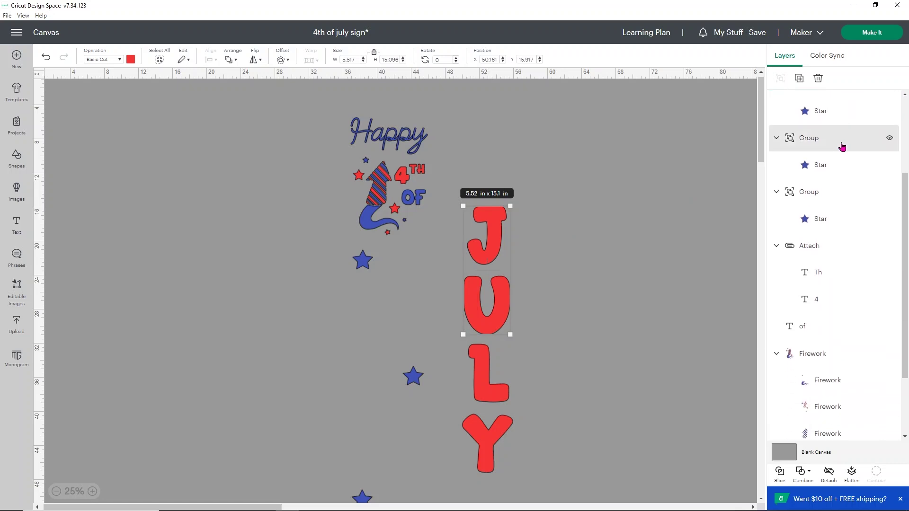
scroll(842, 147, "up", 5)
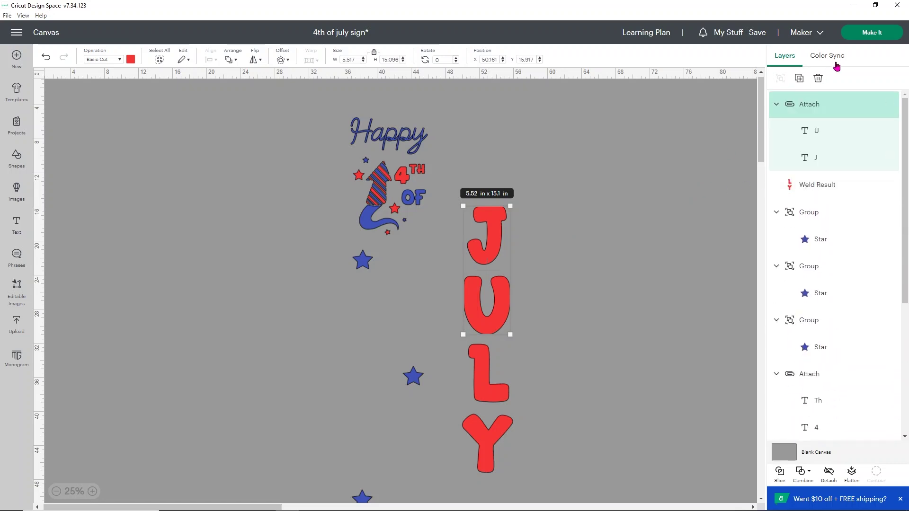
left_click(876, 38)
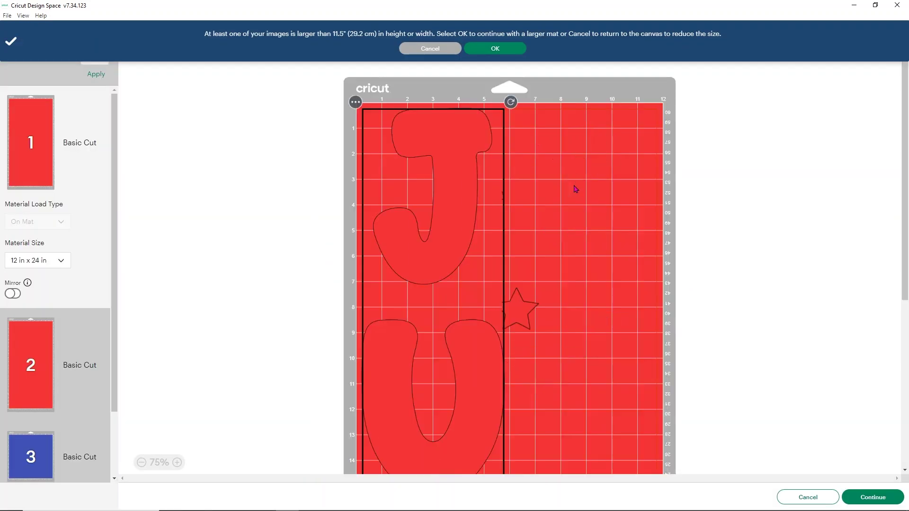
Move the L and Y piece from the second red mat to the first and place it beside and below the U
scroll(603, 216, "down", 7)
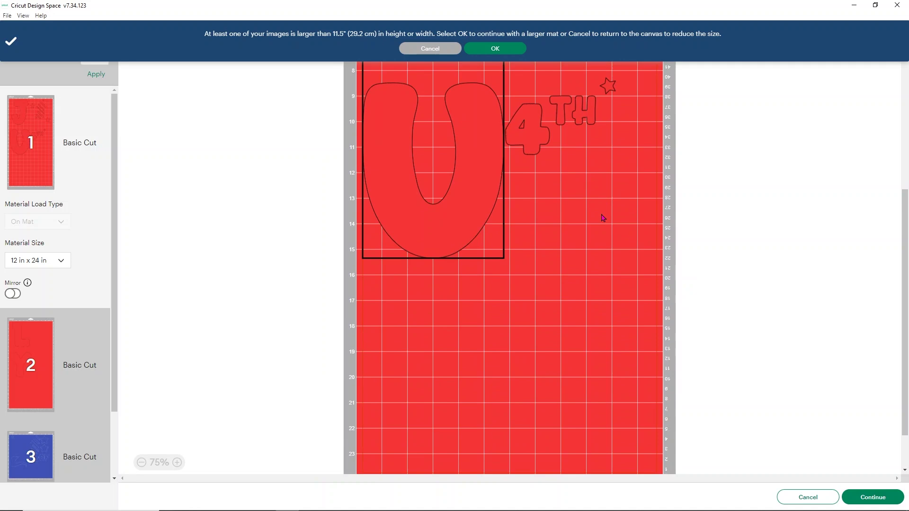
scroll(604, 217, "up", 4)
scroll(586, 219, "up", 3)
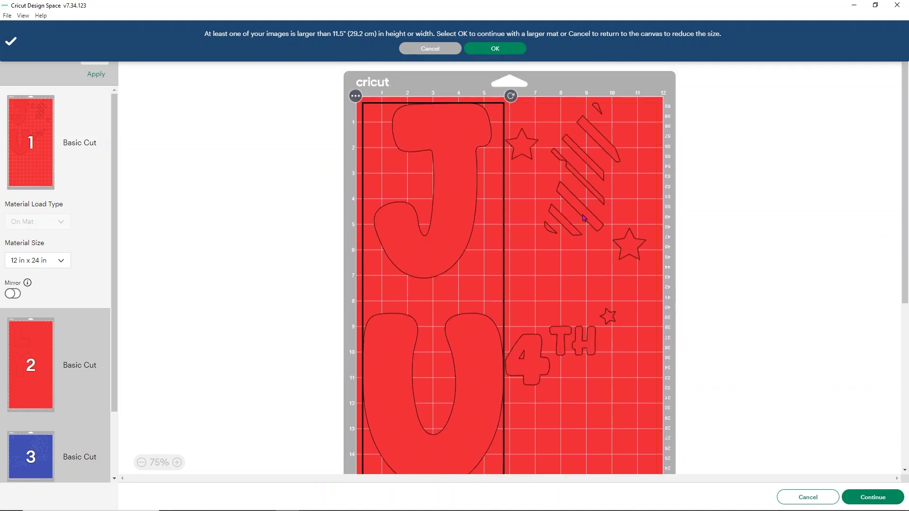
scroll(493, 262, "down", 5)
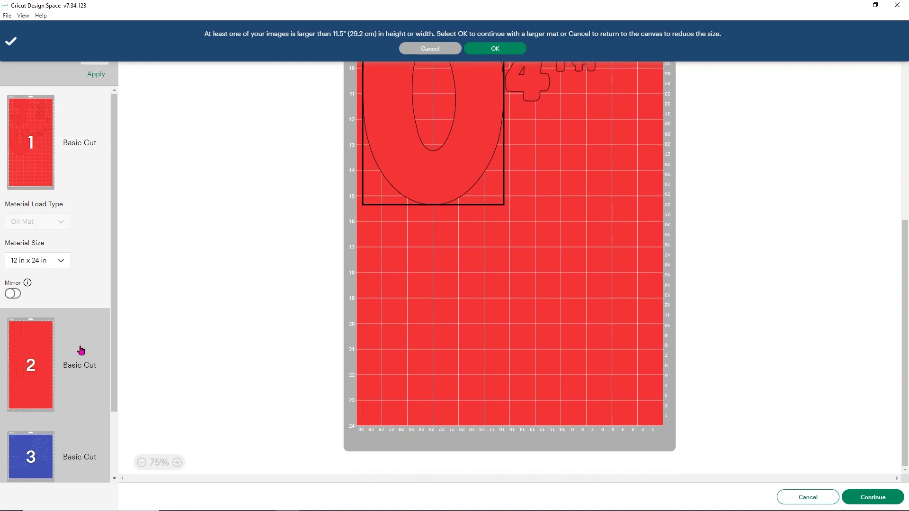
left_click(63, 367)
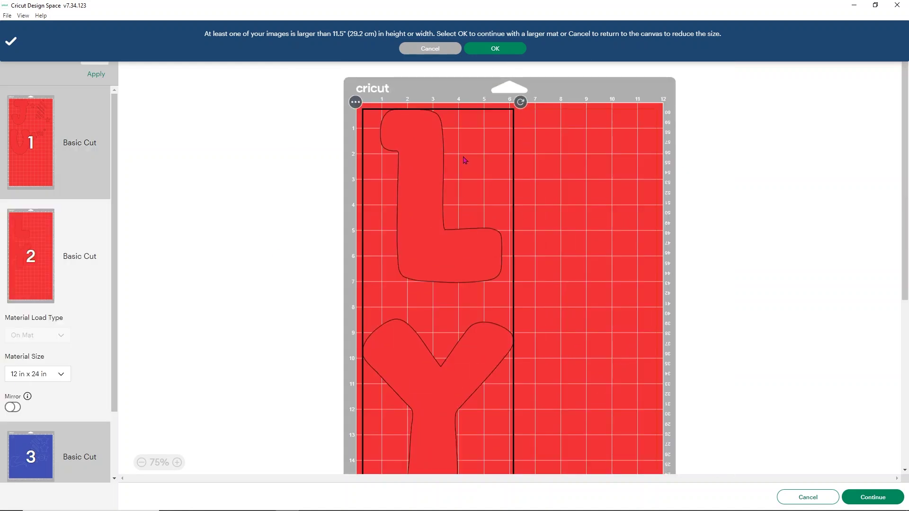
left_click(355, 102)
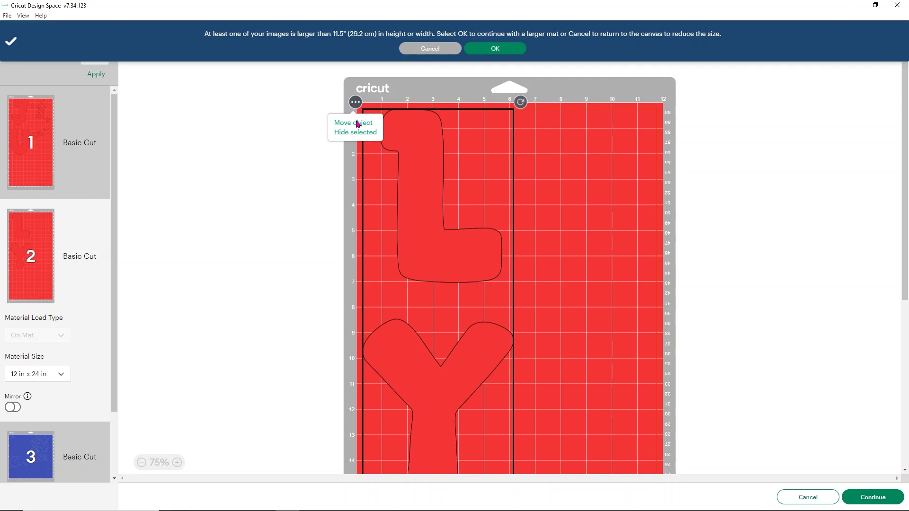
left_click(358, 124)
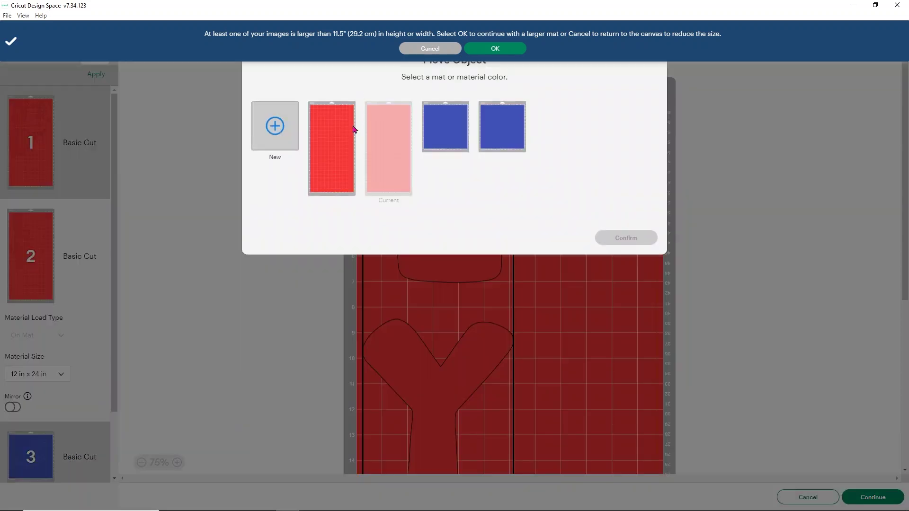
left_click(334, 153)
left_click(626, 237)
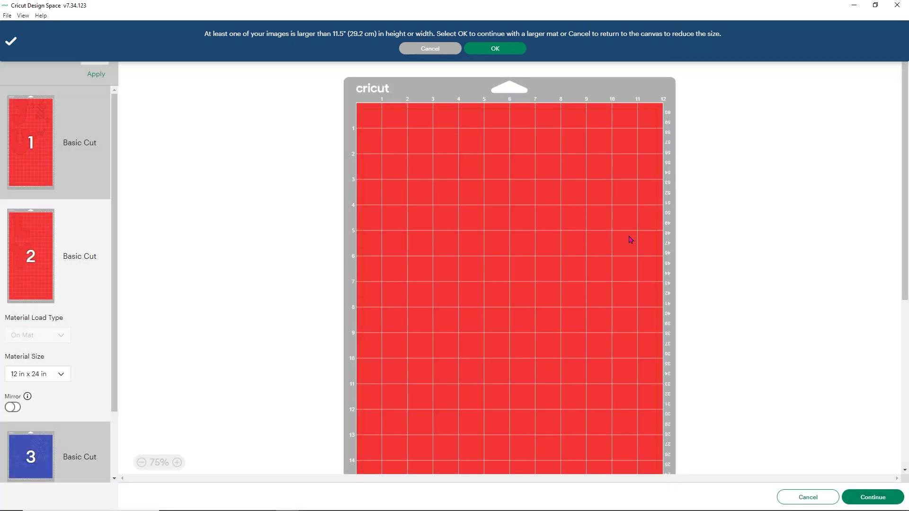
scroll(624, 196, "down", 5)
left_click_drag(474, 154, 619, 365)
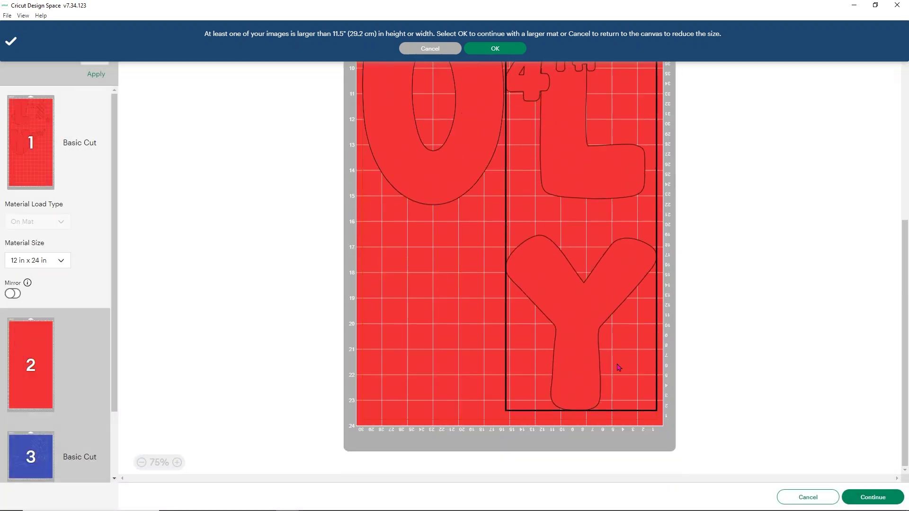
Shift the "4TH" text up on the first red mat so it sits clear above the L
scroll(639, 340, "up", 2)
scroll(639, 340, "up", 4)
left_click(533, 313)
left_click_drag(529, 315, 529, 250)
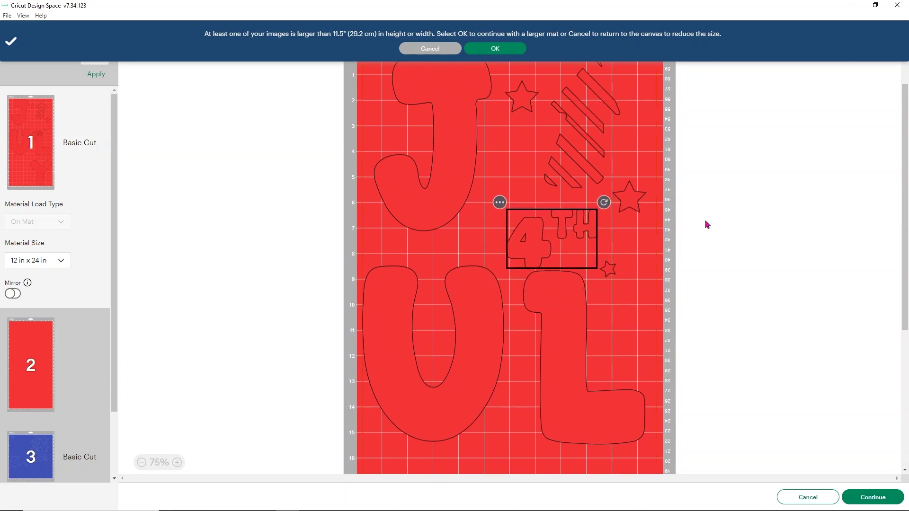
scroll(706, 222, "up", 1)
left_click(681, 205)
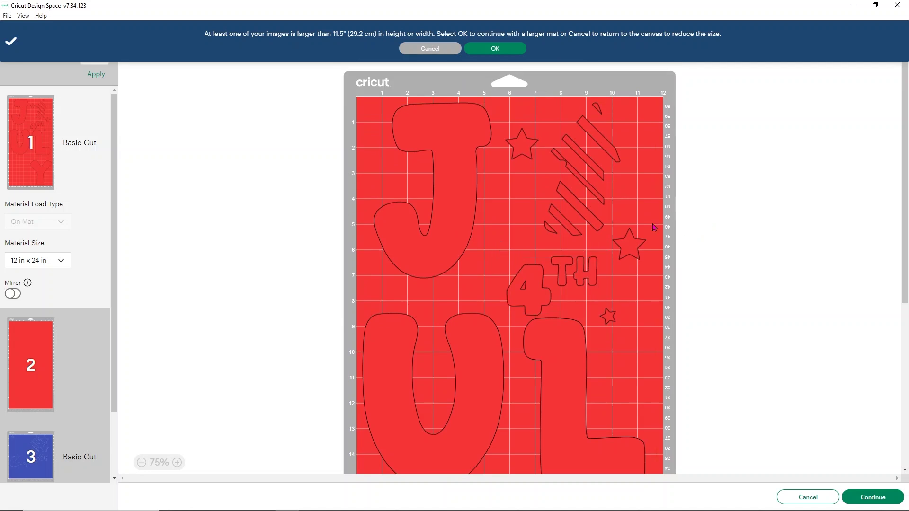
left_click_drag(534, 283, 528, 277)
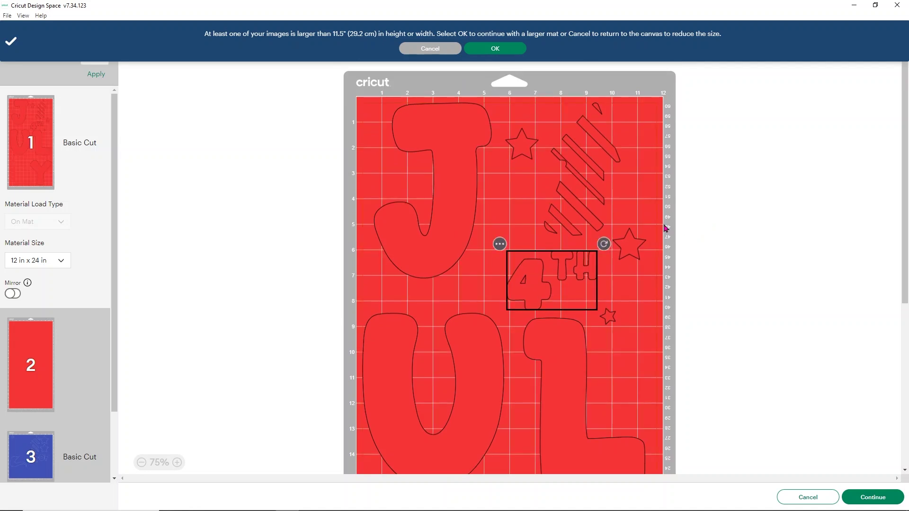
left_click(598, 179)
scroll(555, 299, "down", 5)
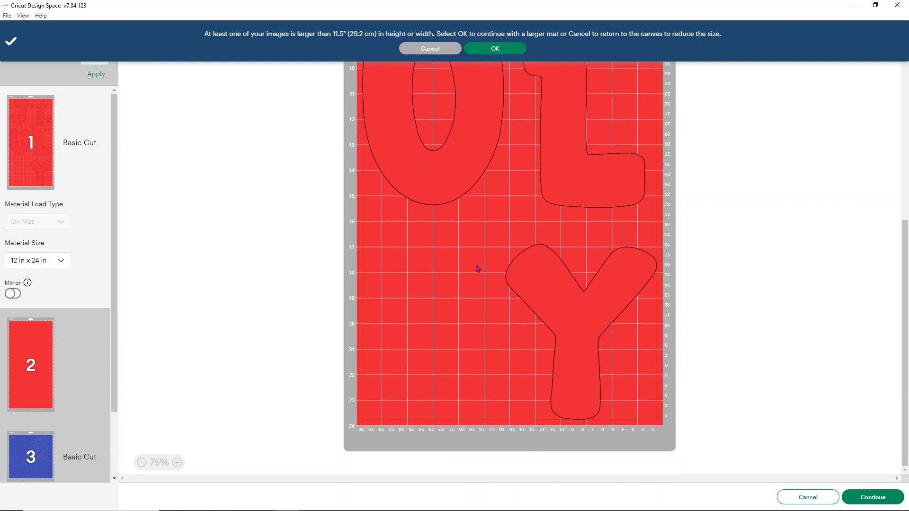
scroll(545, 323, "up", 5)
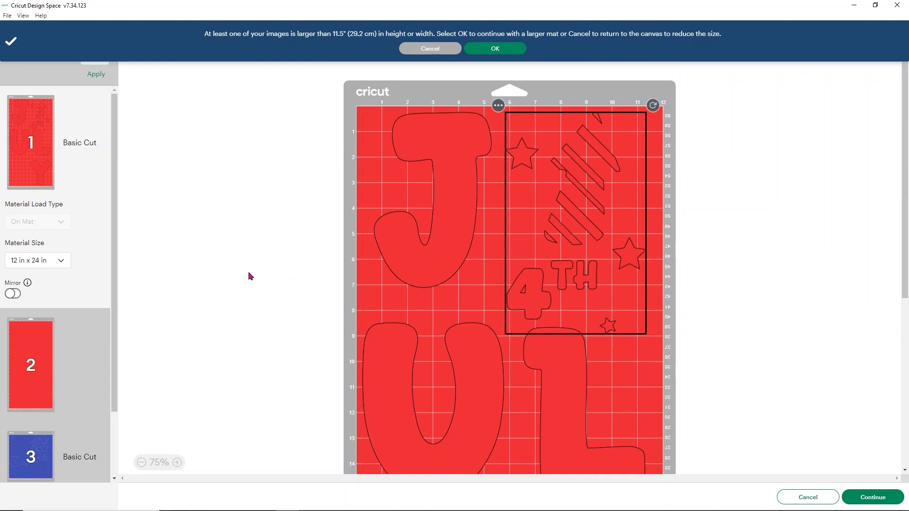
On the first blue mat, group the three large stars above the curved shape and move "OF" to the upper right corner
scroll(74, 338, "down", 1)
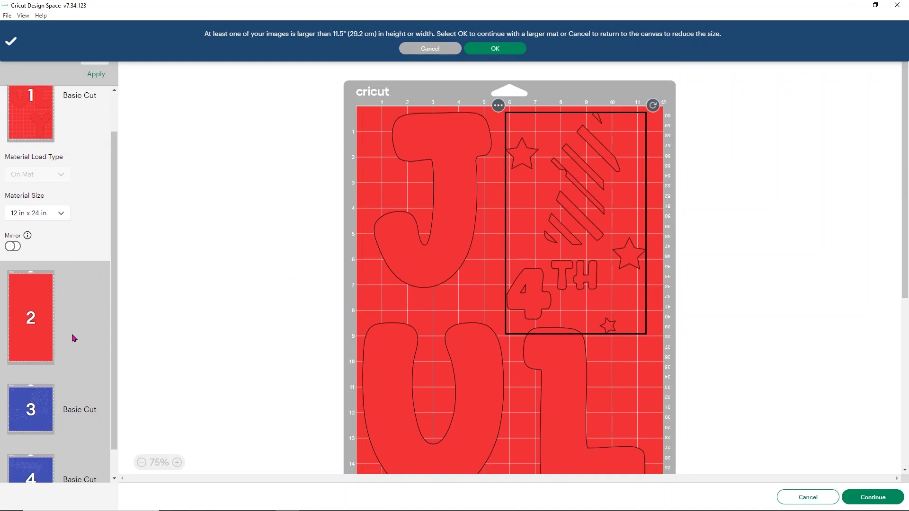
left_click(41, 403)
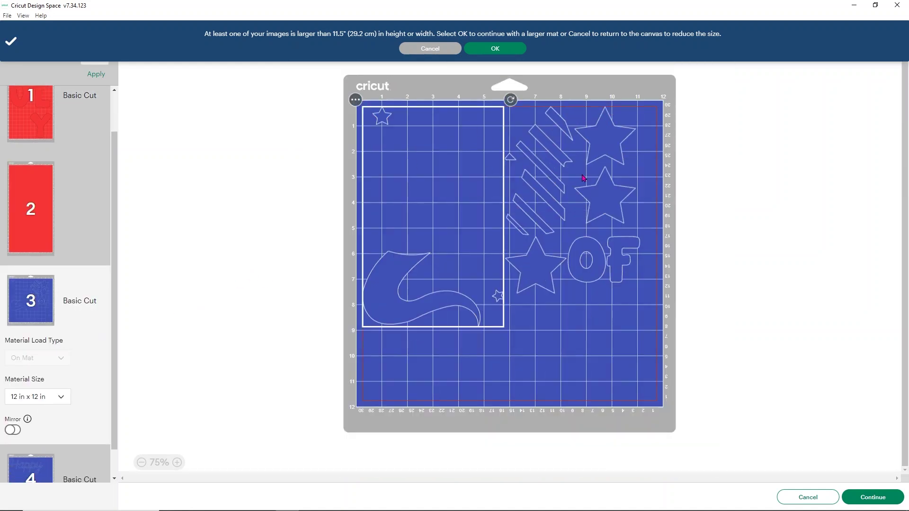
left_click_drag(606, 202, 394, 217)
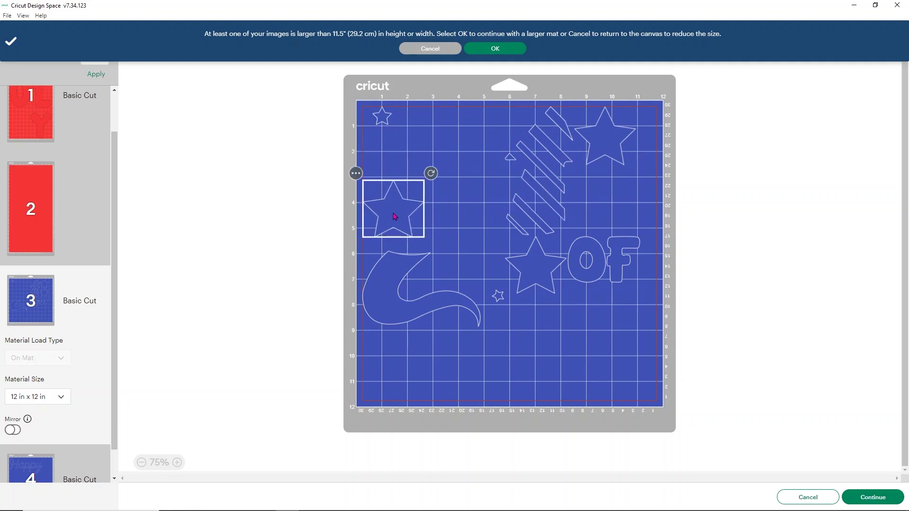
left_click_drag(586, 149, 420, 168)
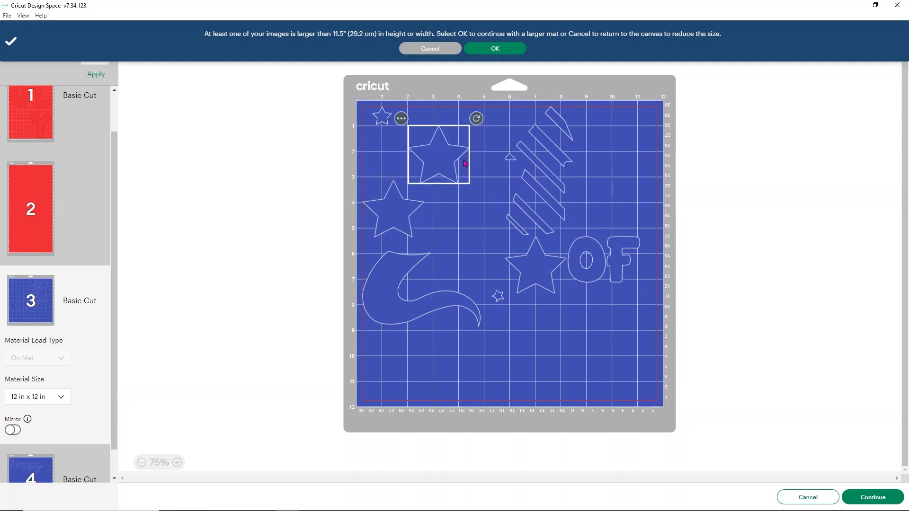
left_click_drag(541, 268, 476, 236)
left_click_drag(575, 264, 593, 134)
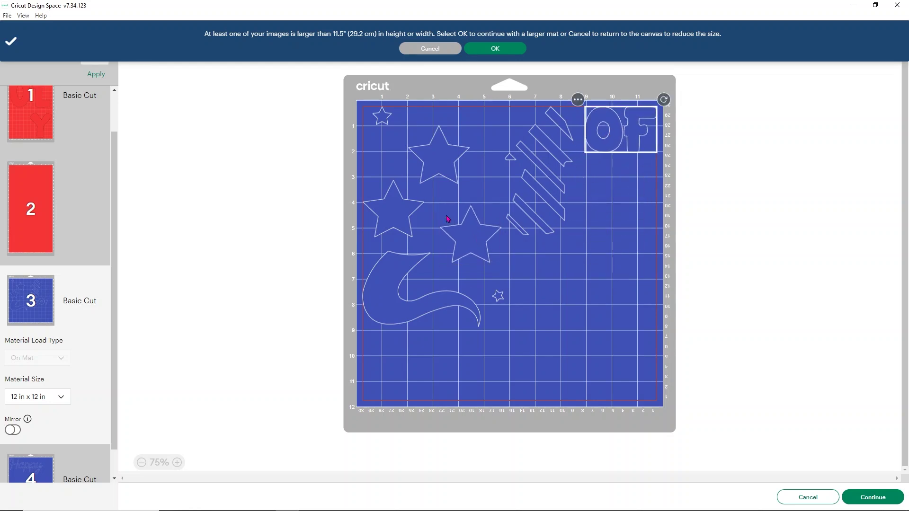
Move the "Happy" text from the second blue mat to the first blue mat
left_click(66, 462)
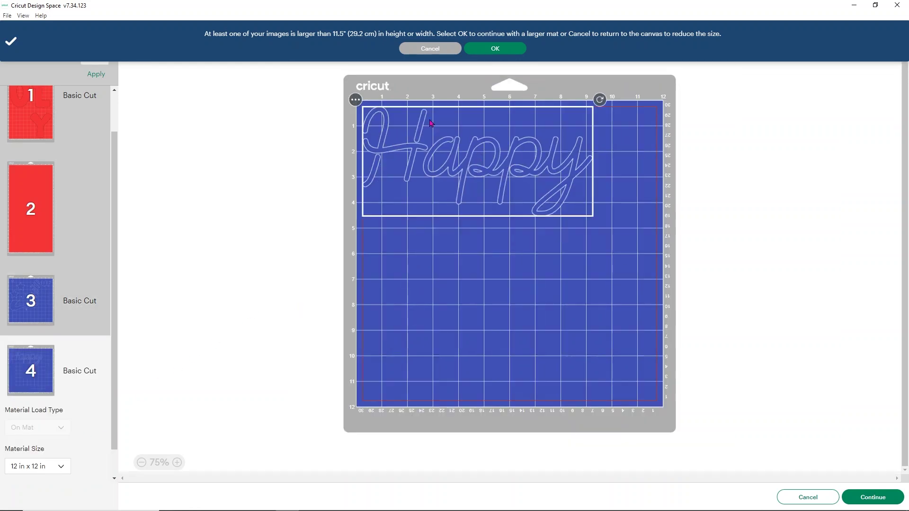
left_click(357, 100)
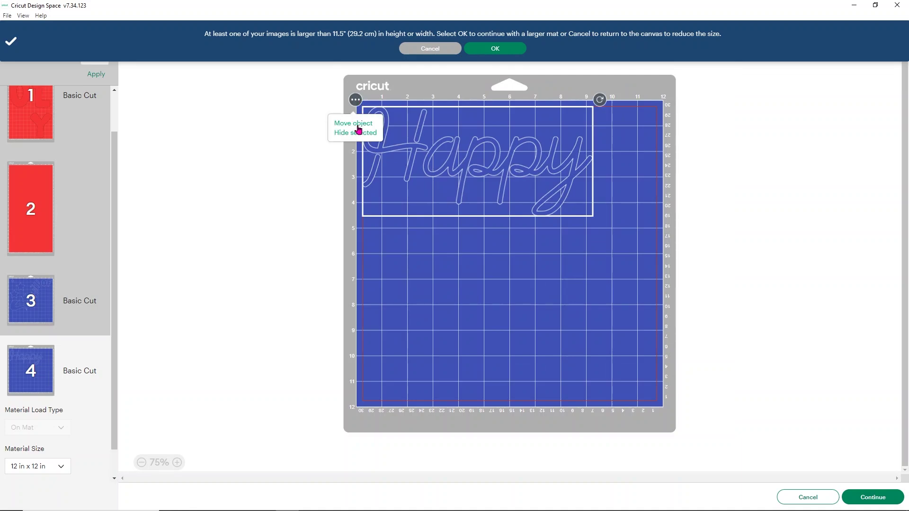
left_click(357, 124)
left_click(458, 136)
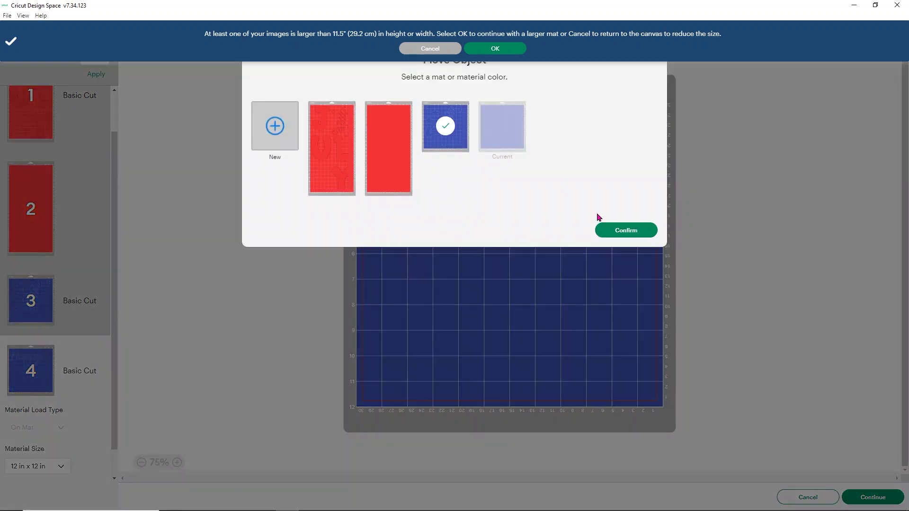
left_click(626, 231)
left_click_drag(464, 143, 484, 166)
left_click(374, 100)
left_click(374, 100)
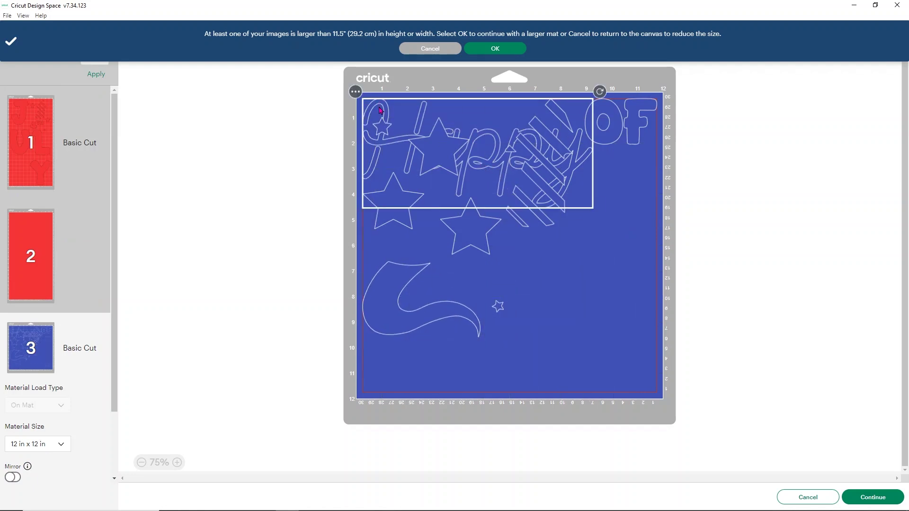
Rotate "Happy" to read vertically upward and place it along the blue mat's right edge below "OF"
left_click_drag(425, 139, 489, 325)
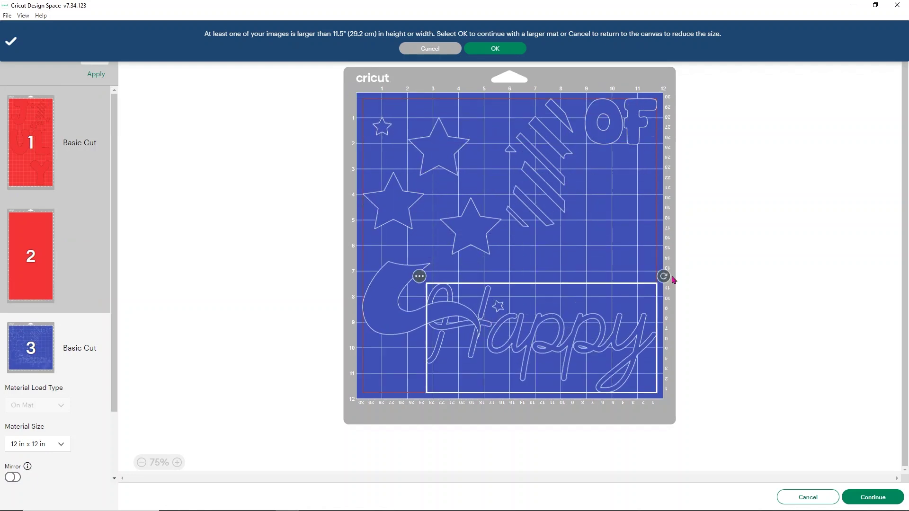
left_click_drag(663, 276, 478, 211)
left_click_drag(570, 371, 634, 335)
left_click(708, 262)
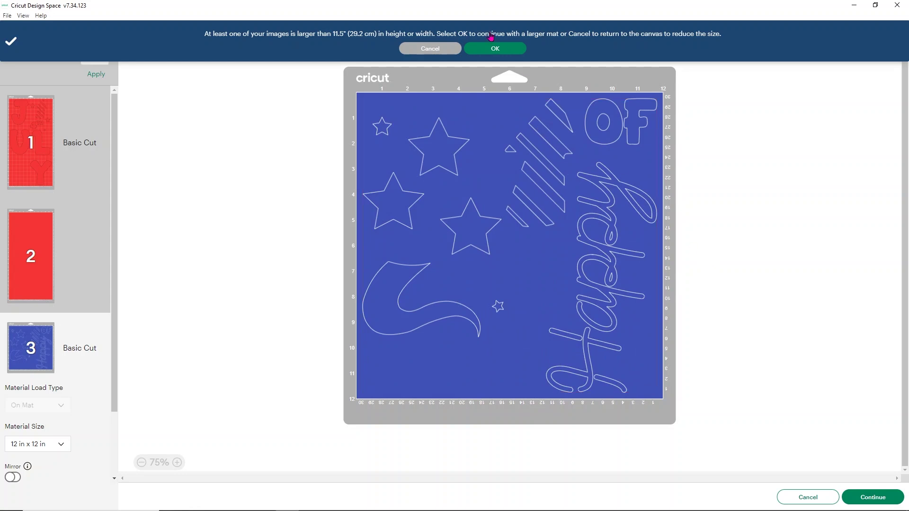
Accept continuing with the larger mat and review the layouts of the fourth, third and first mats
left_click(498, 49)
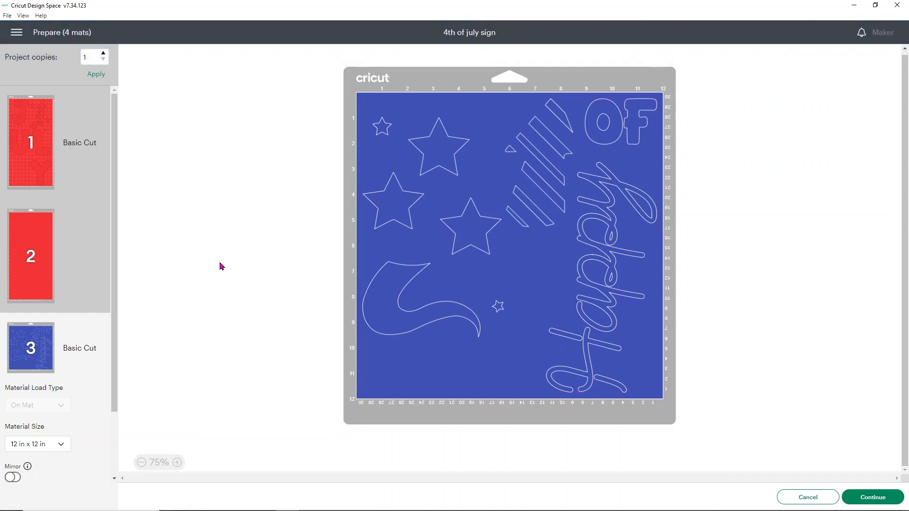
scroll(73, 255, "down", 3)
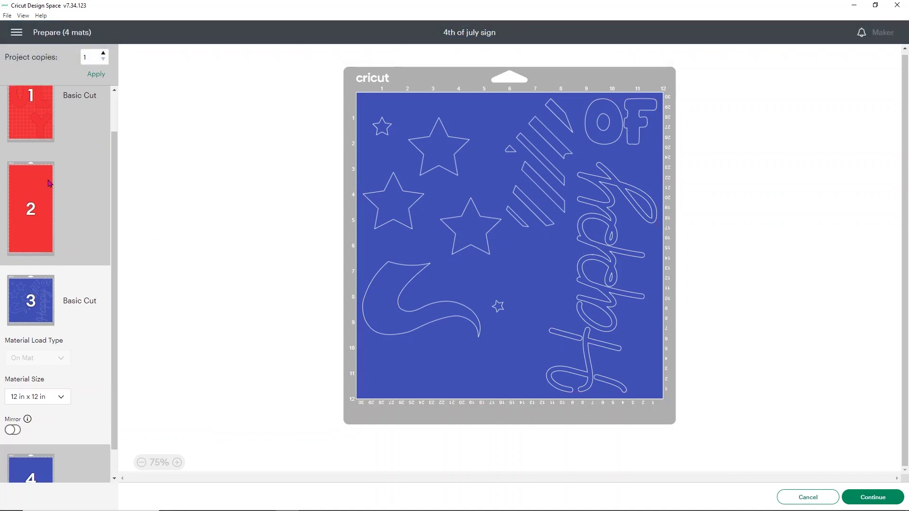
left_click(43, 438)
scroll(38, 332, "up", 1)
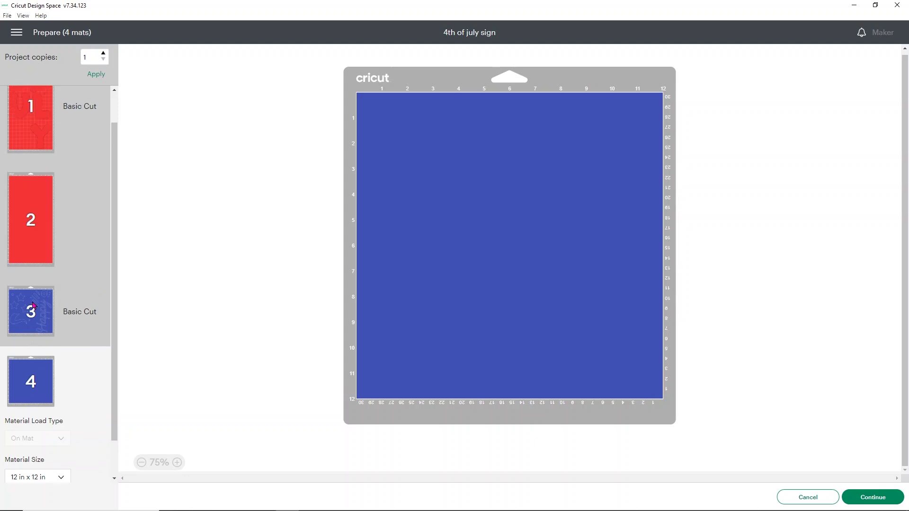
left_click(37, 327)
scroll(69, 234, "up", 1)
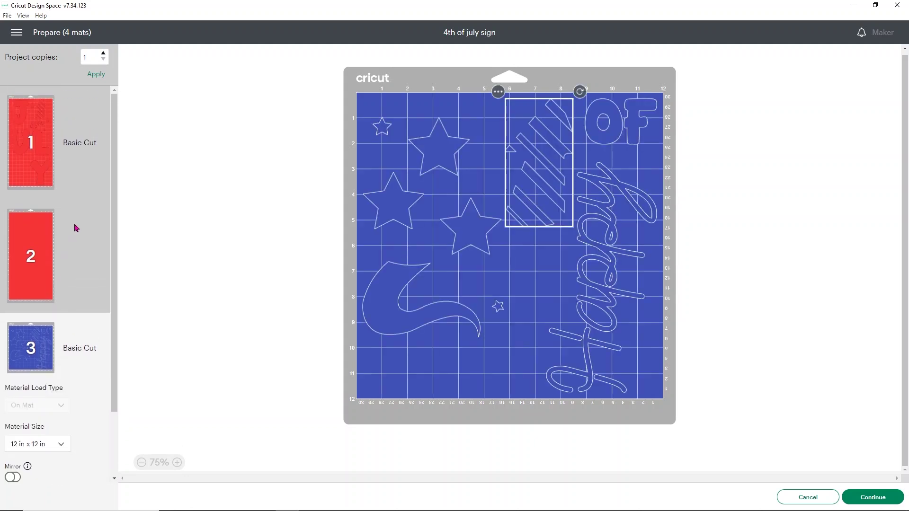
left_click(54, 166)
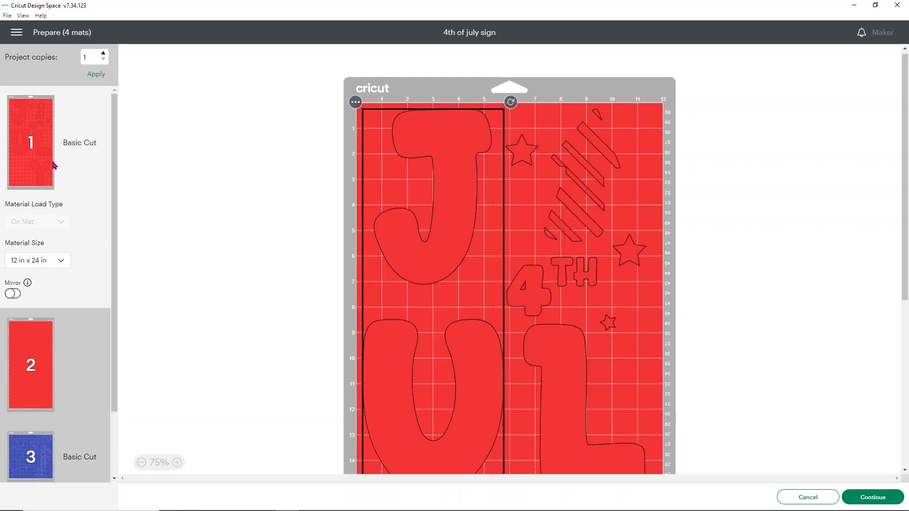